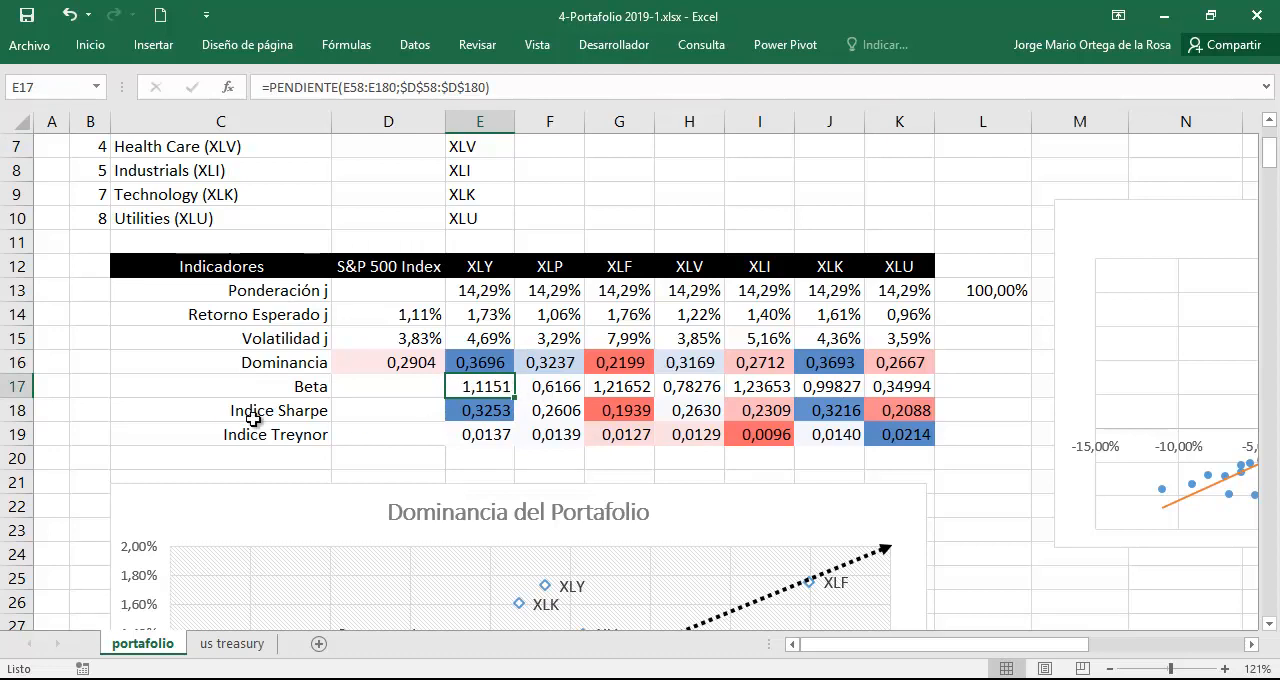
Check XLY's Sharpe and Treynor index formulas, and review the Treasury rate data on the us treasury sheet.
left_click(491, 411)
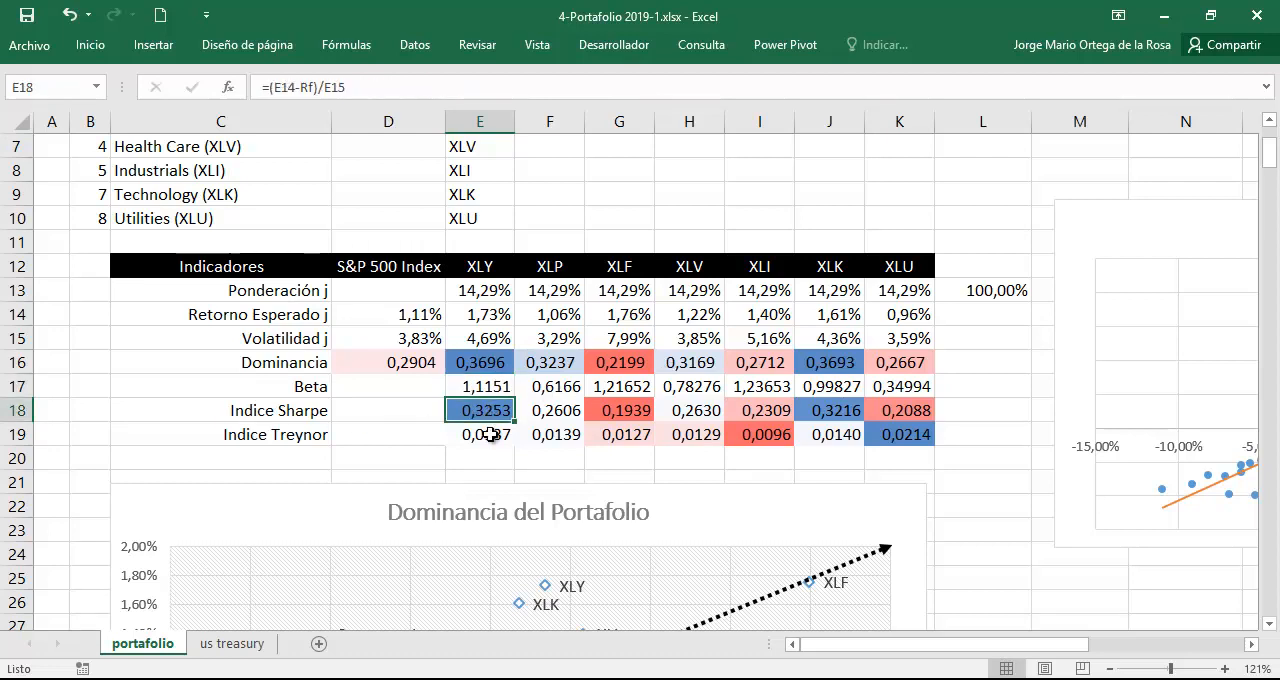
left_click(488, 434)
left_click(231, 644)
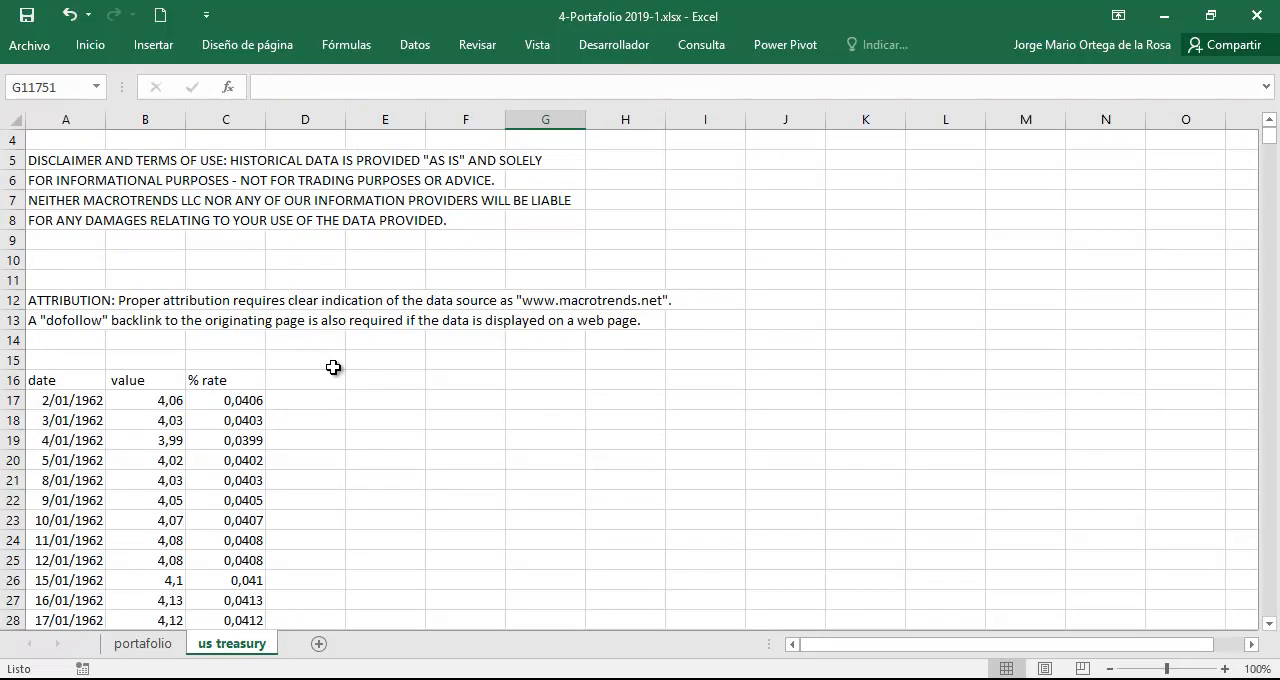
scroll(333, 390, "down", 3)
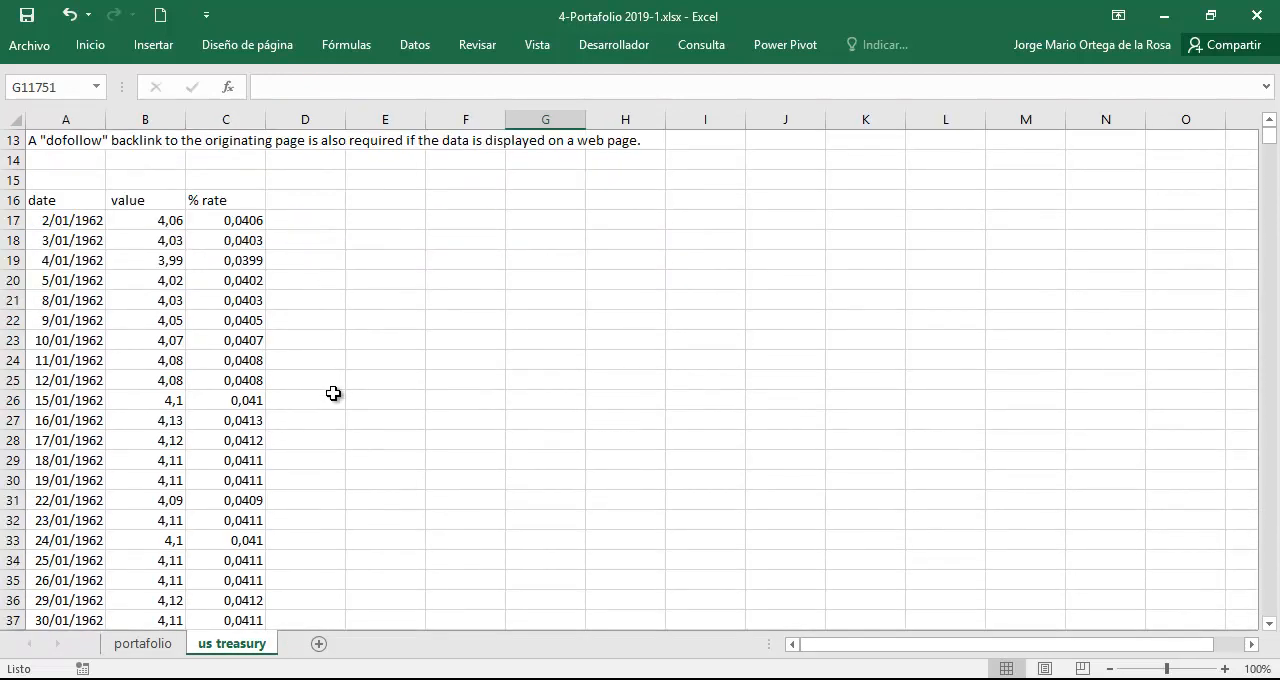
scroll(212, 315, "up", 3)
scroll(233, 226, "up", 1)
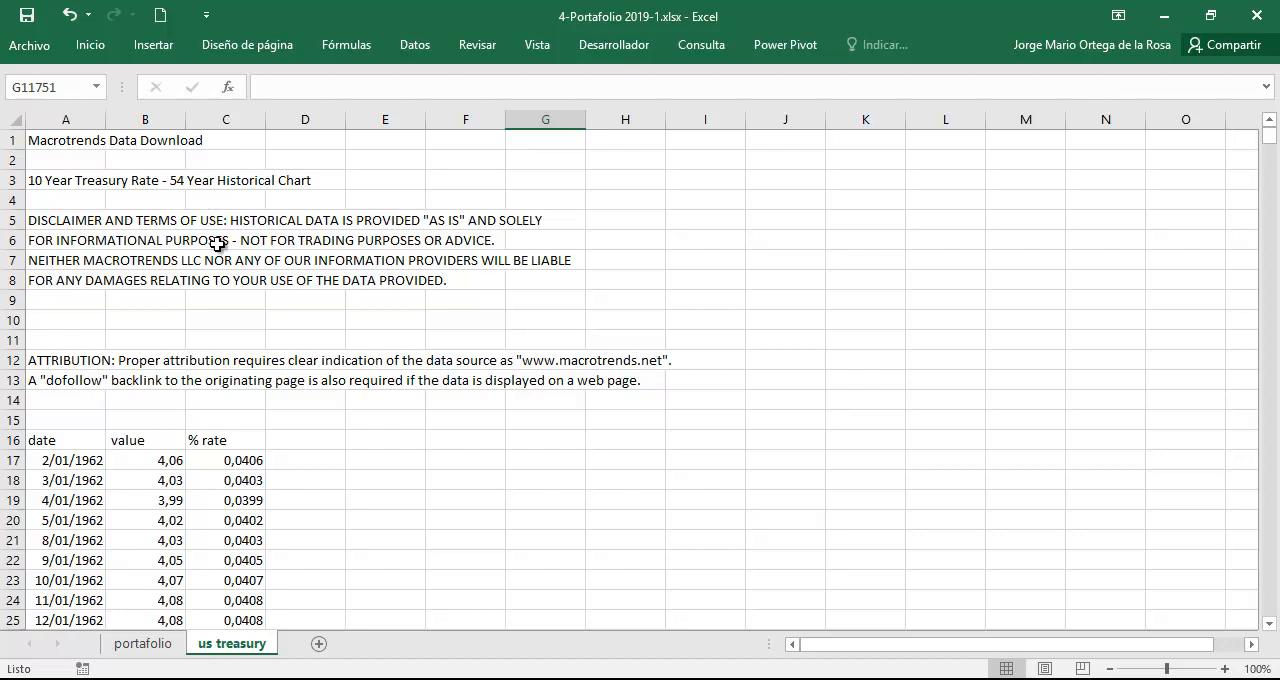
Switch to Chrome and review the Google results for "historical us treasury bonds rates".
left_click(366, 679)
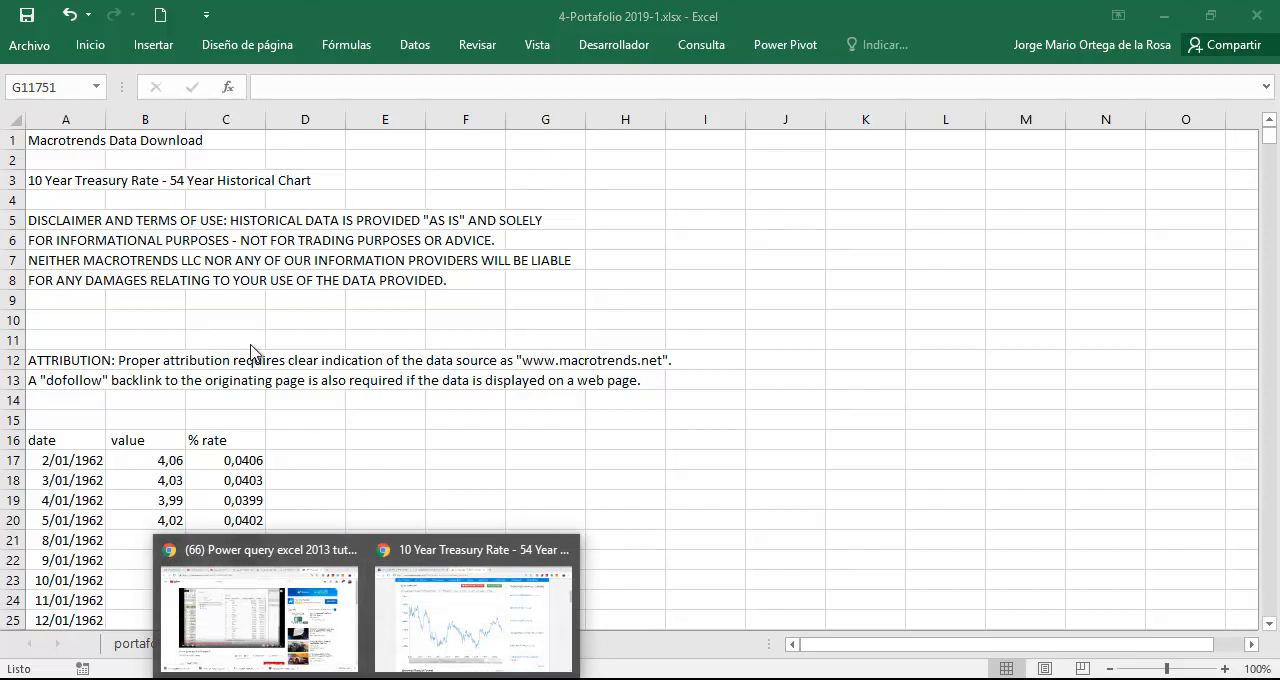
left_click(259, 229)
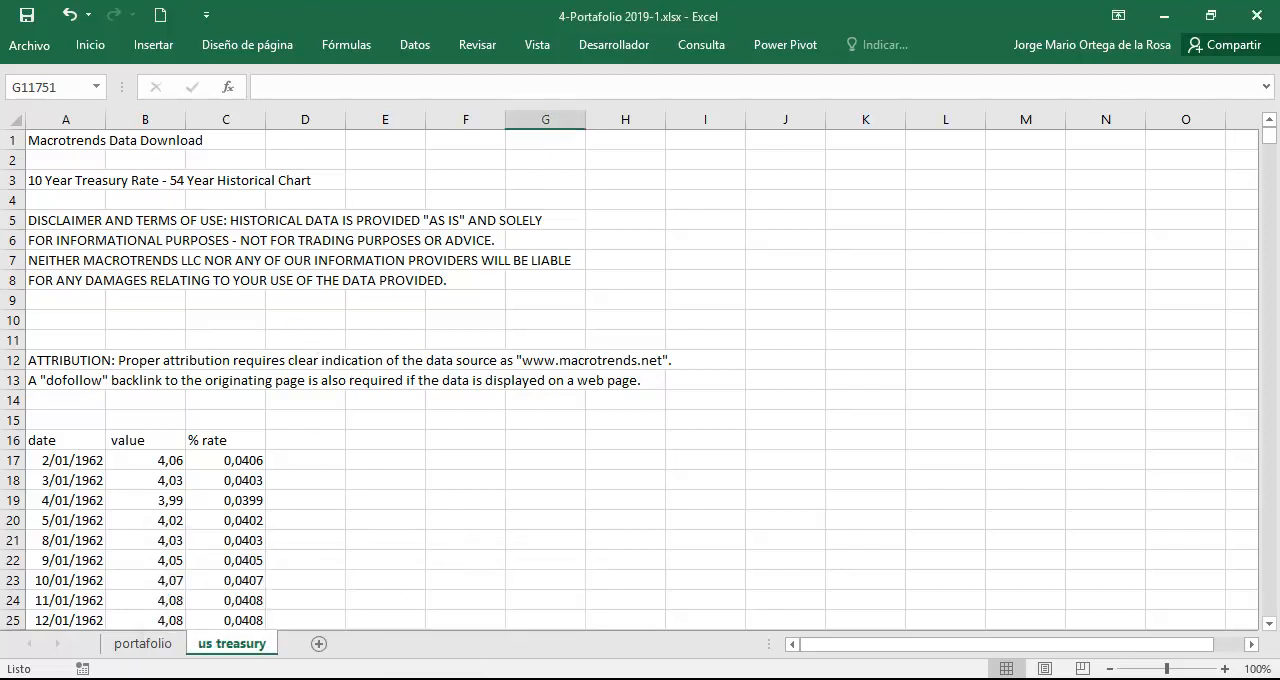
left_click(366, 679)
left_click(445, 620)
scroll(436, 263, "up", 3)
left_click(400, 16)
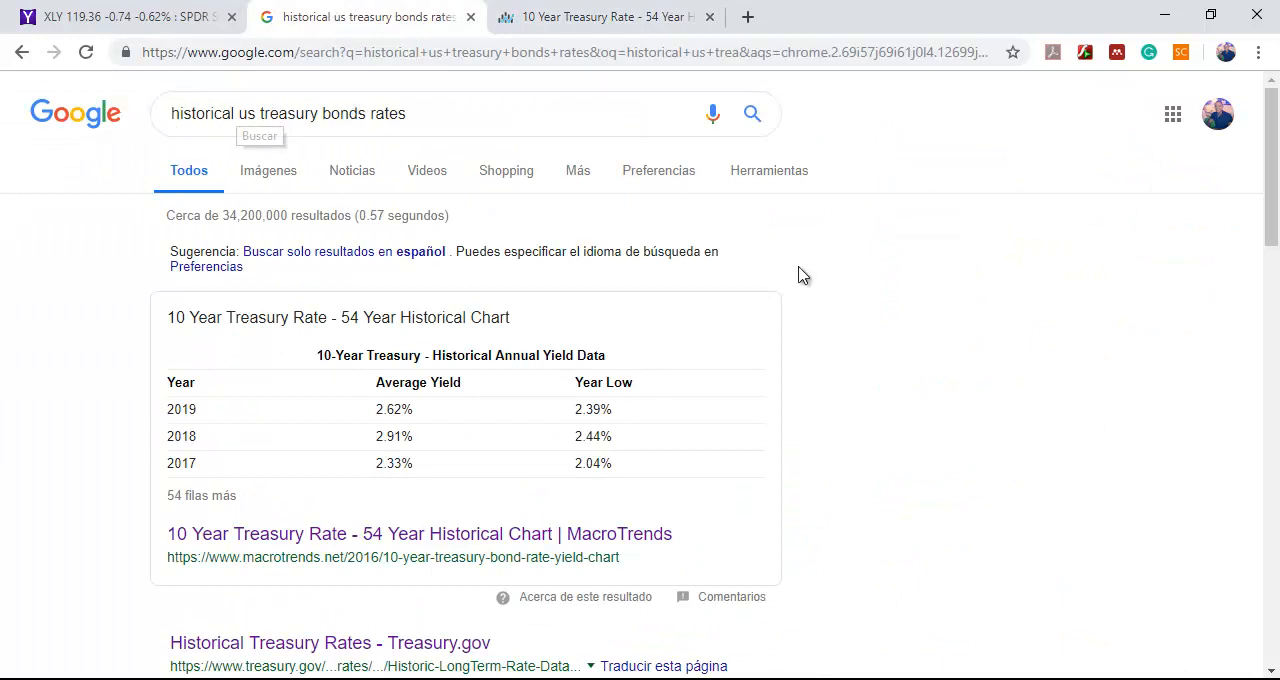
scroll(808, 275, "down", 3)
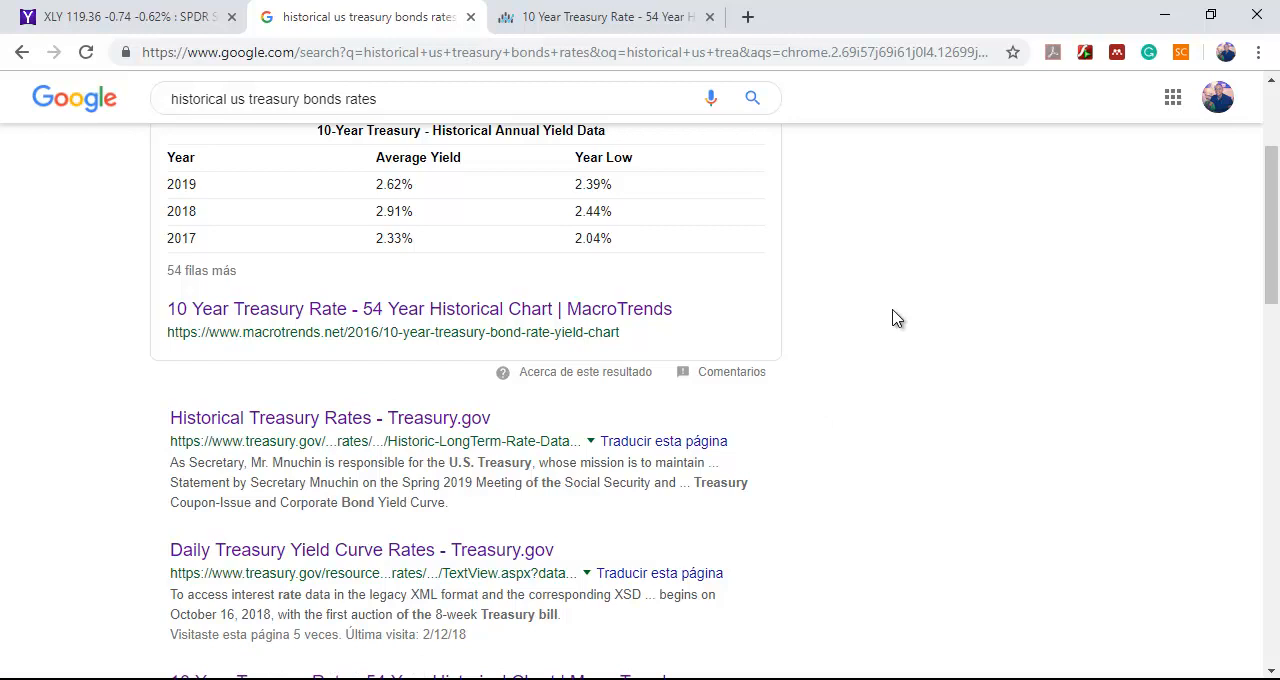
scroll(897, 318, "down", 1)
scroll(897, 318, "up", 1)
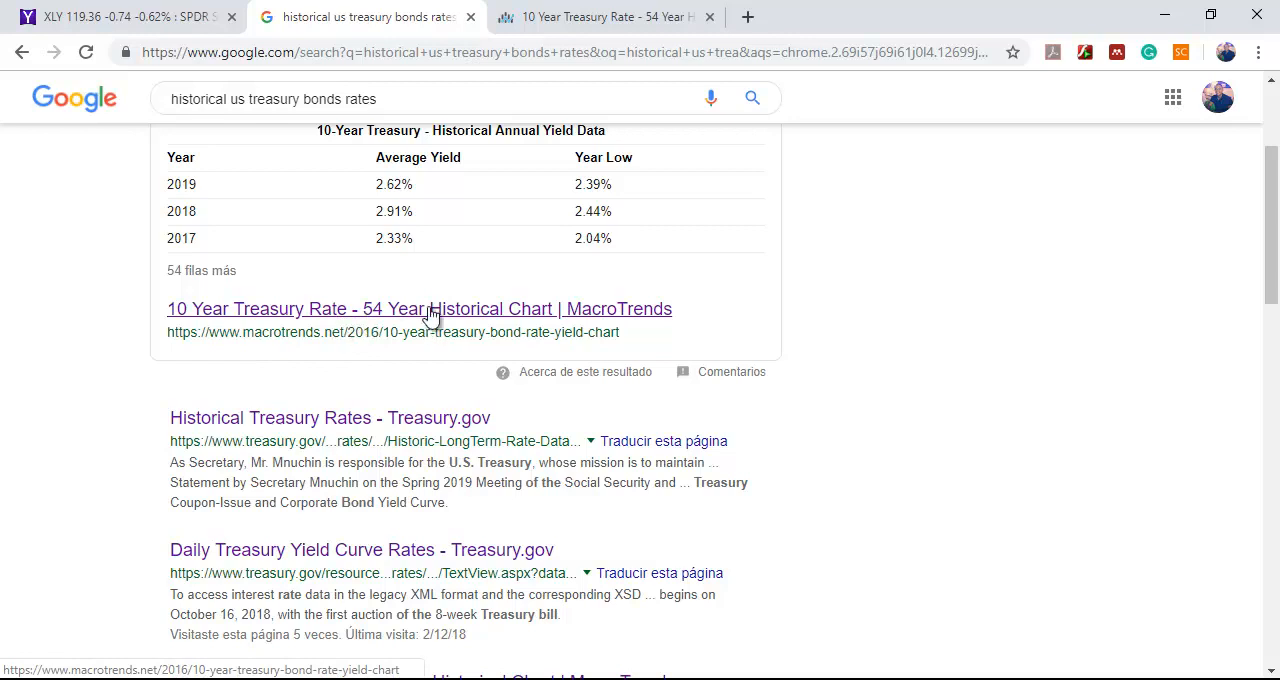
Examine the Macrotrends 10 Year Treasury Rate page, including its historical chart and date range options.
left_click(557, 17)
scroll(505, 270, "down", 1)
scroll(505, 270, "down", 2)
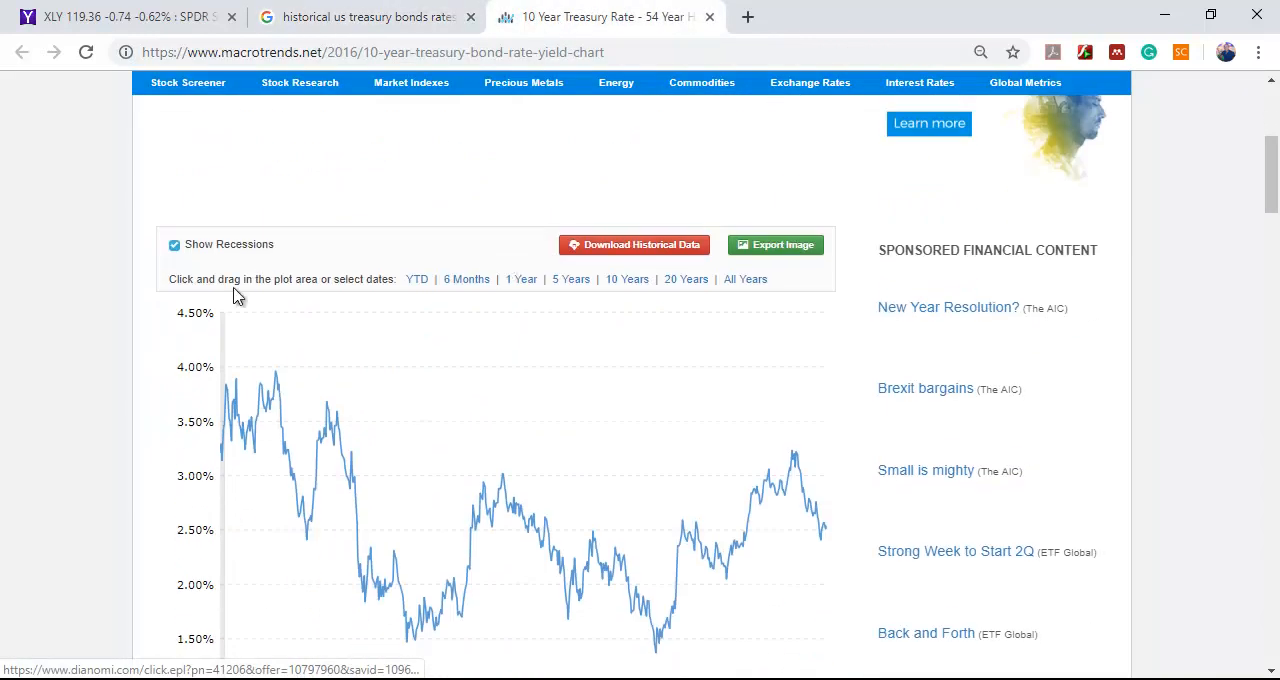
scroll(272, 280, "up", 3)
scroll(363, 341, "down", 1)
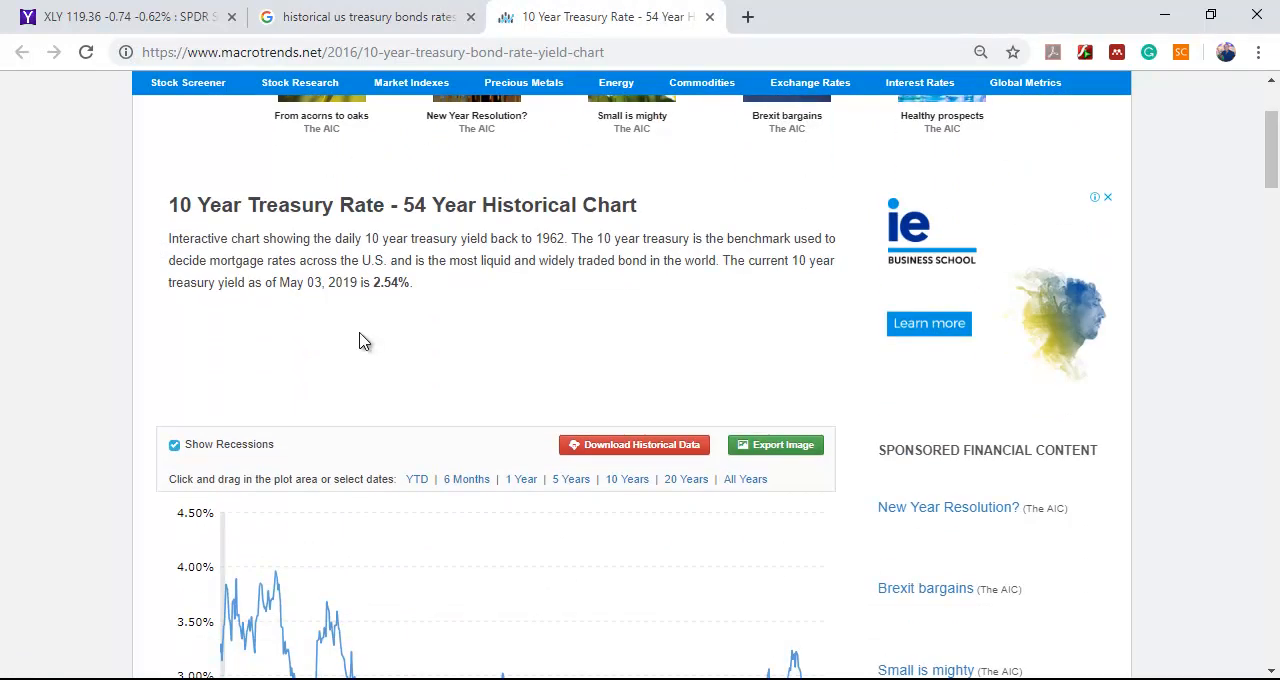
scroll(363, 341, "down", 2)
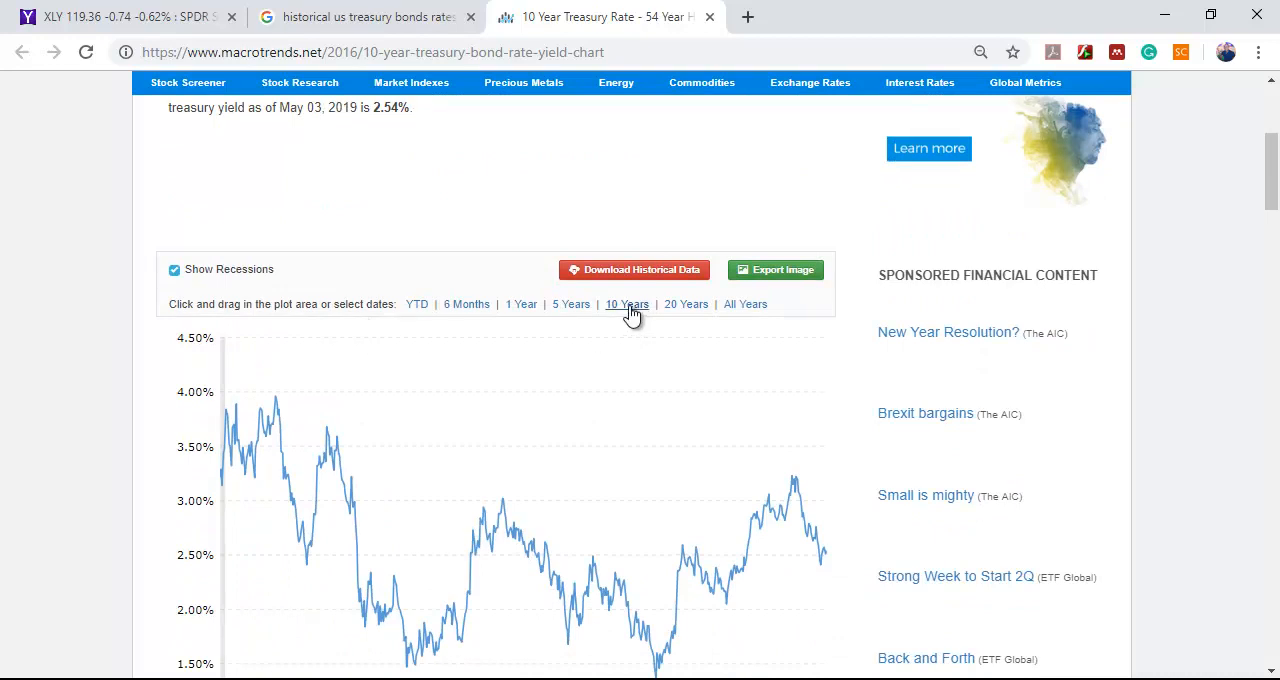
scroll(631, 316, "down", 1)
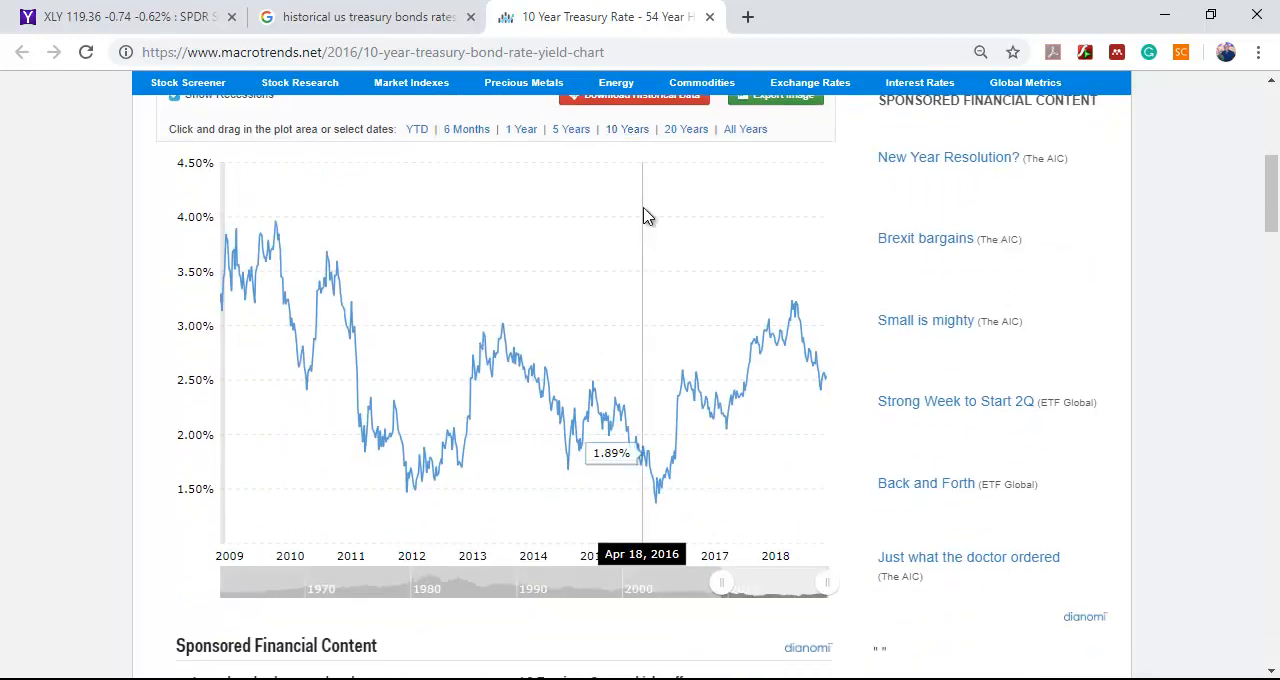
scroll(643, 214, "up", 1)
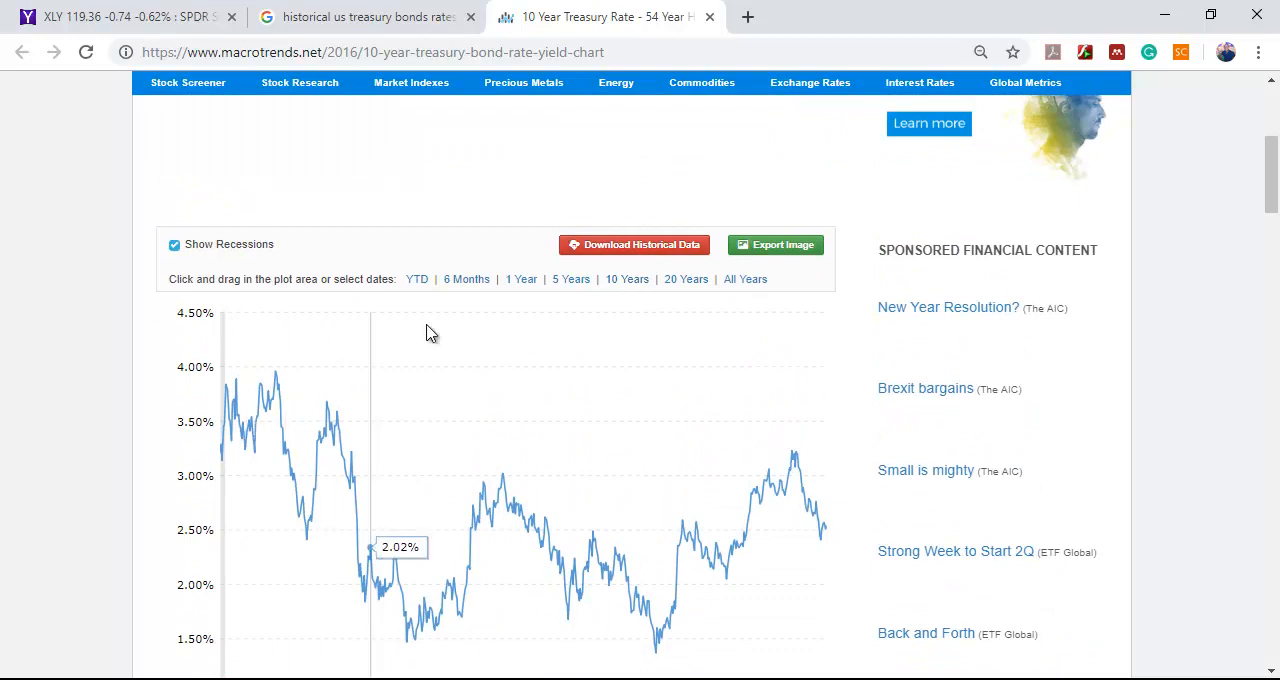
Download the historical data as 10-year-treasury-bond-rate-yield-chart.csv into the portafolio folder and open it in Excel at the first data row.
left_click(675, 252)
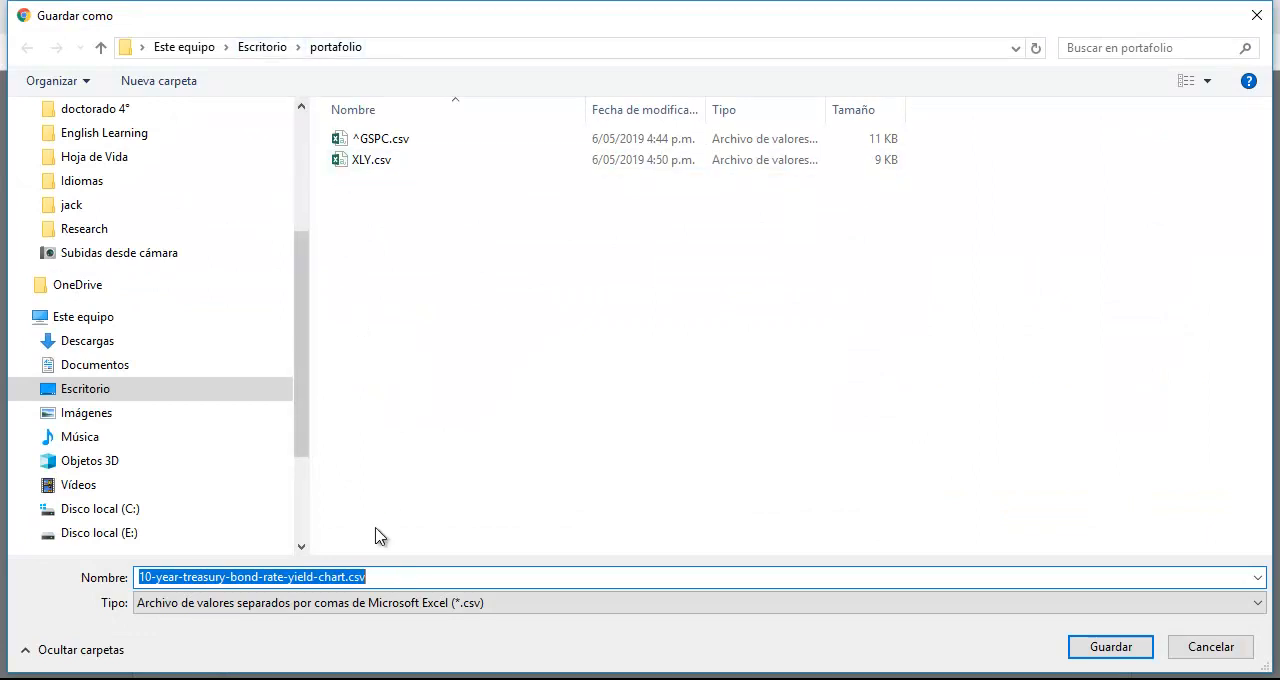
left_click(1110, 648)
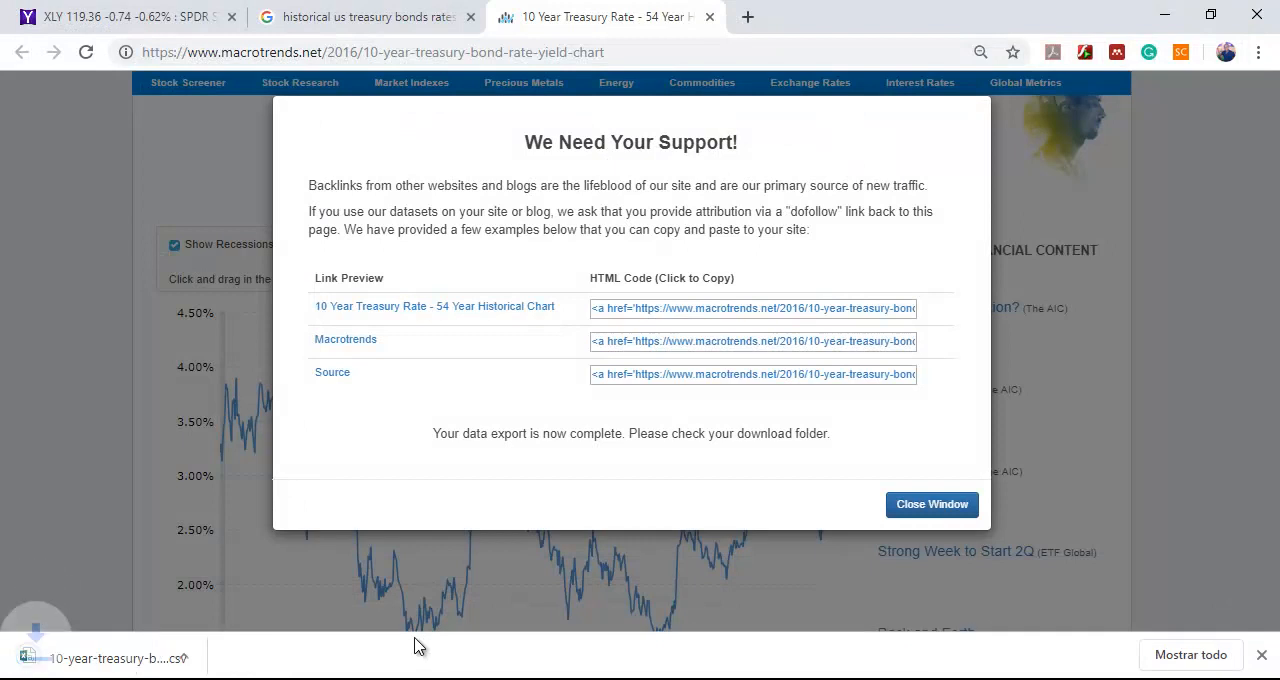
left_click(122, 657)
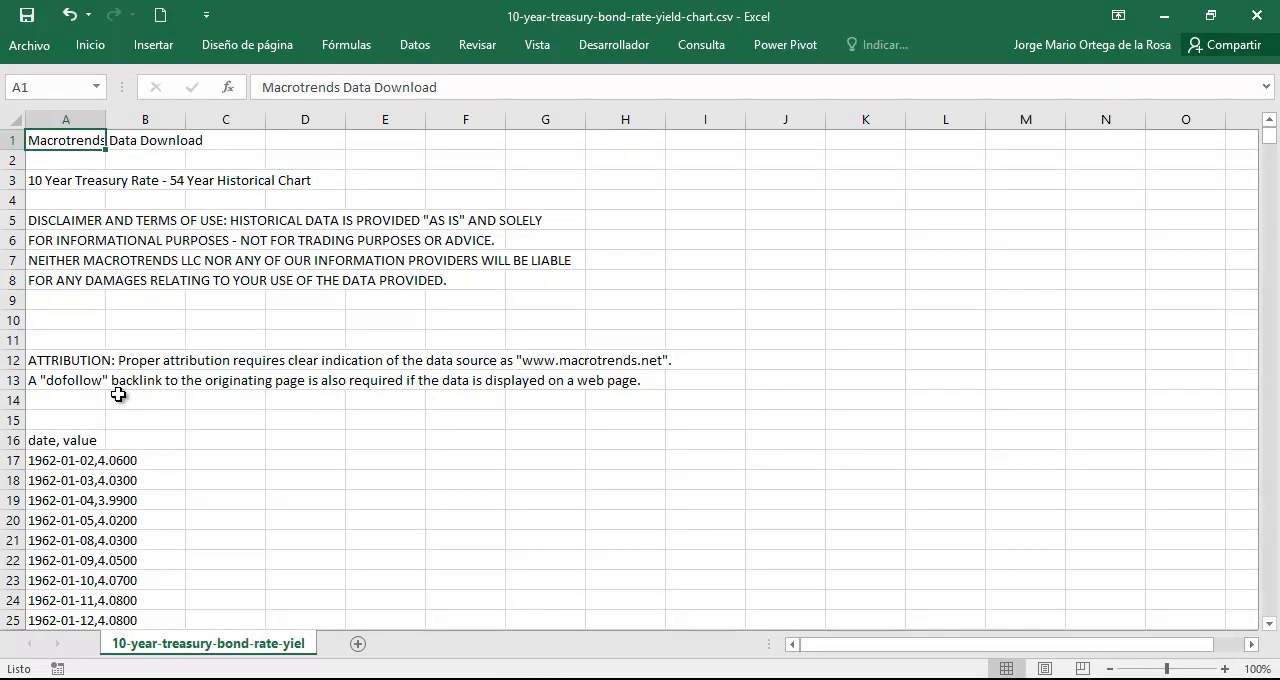
scroll(118, 394, "down", 3)
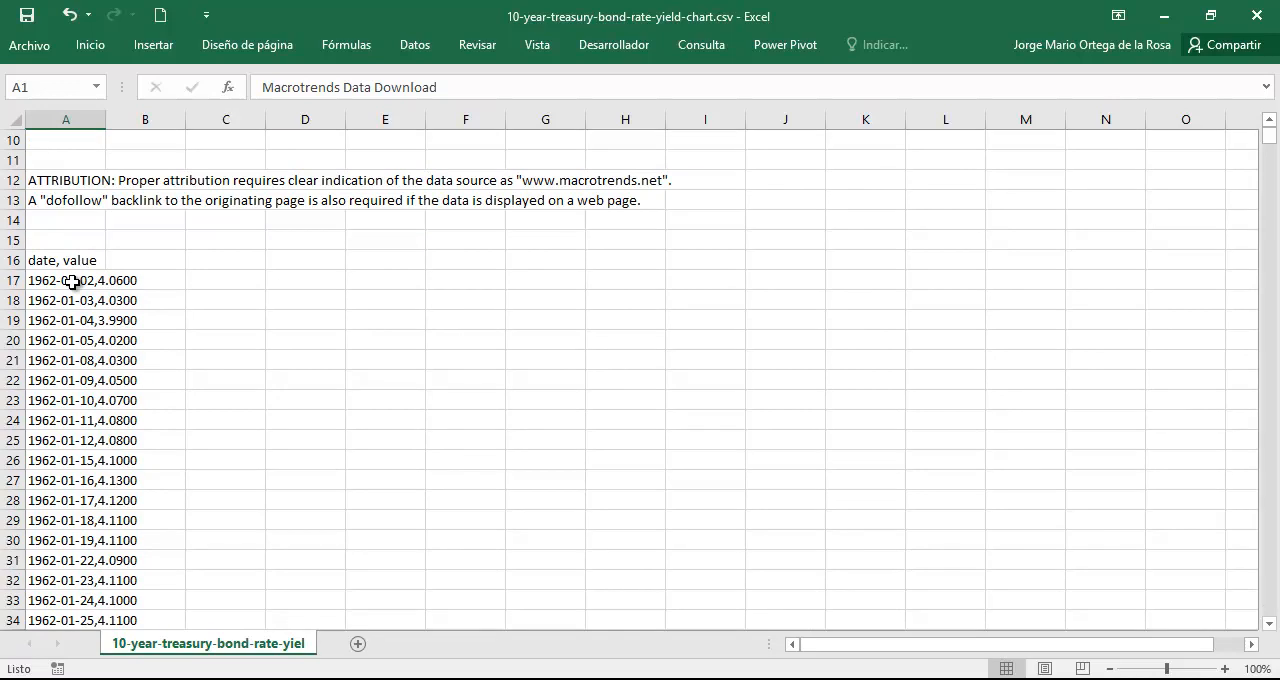
left_click(72, 282)
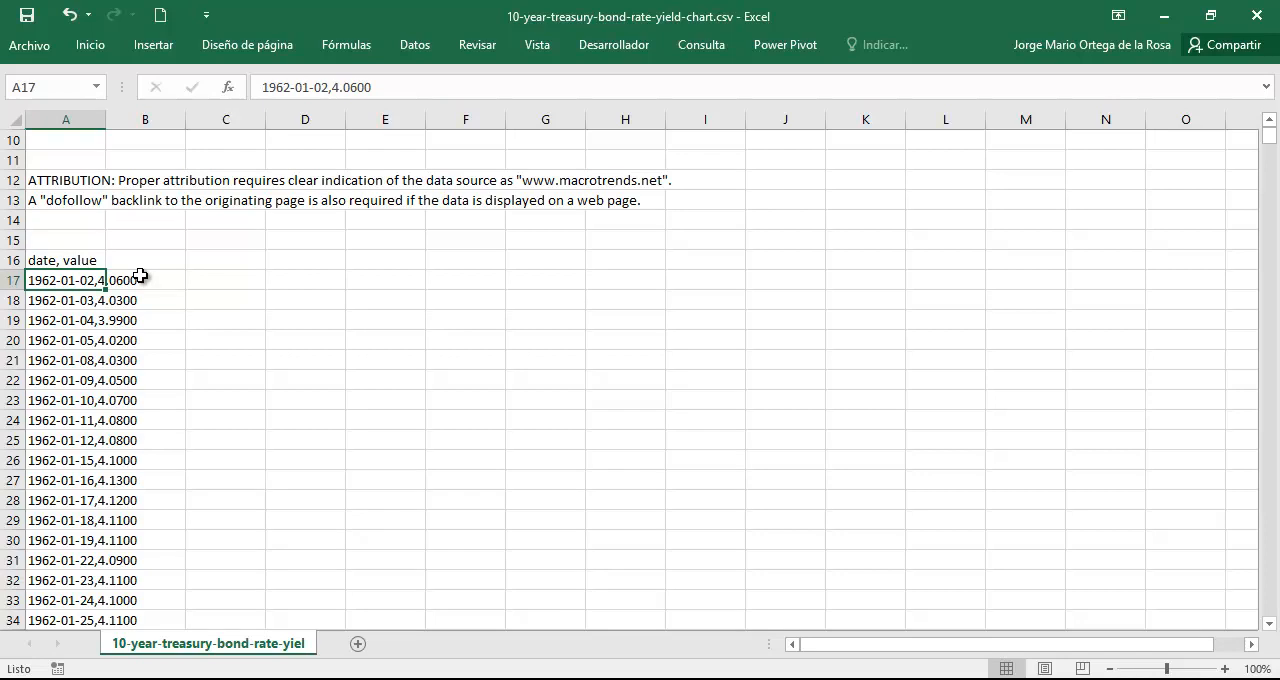
Start Text to Columns on the date and value data from A16 down, delimited by comma only instead of tab.
left_click(66, 260)
key("ctrl+shift+Down")
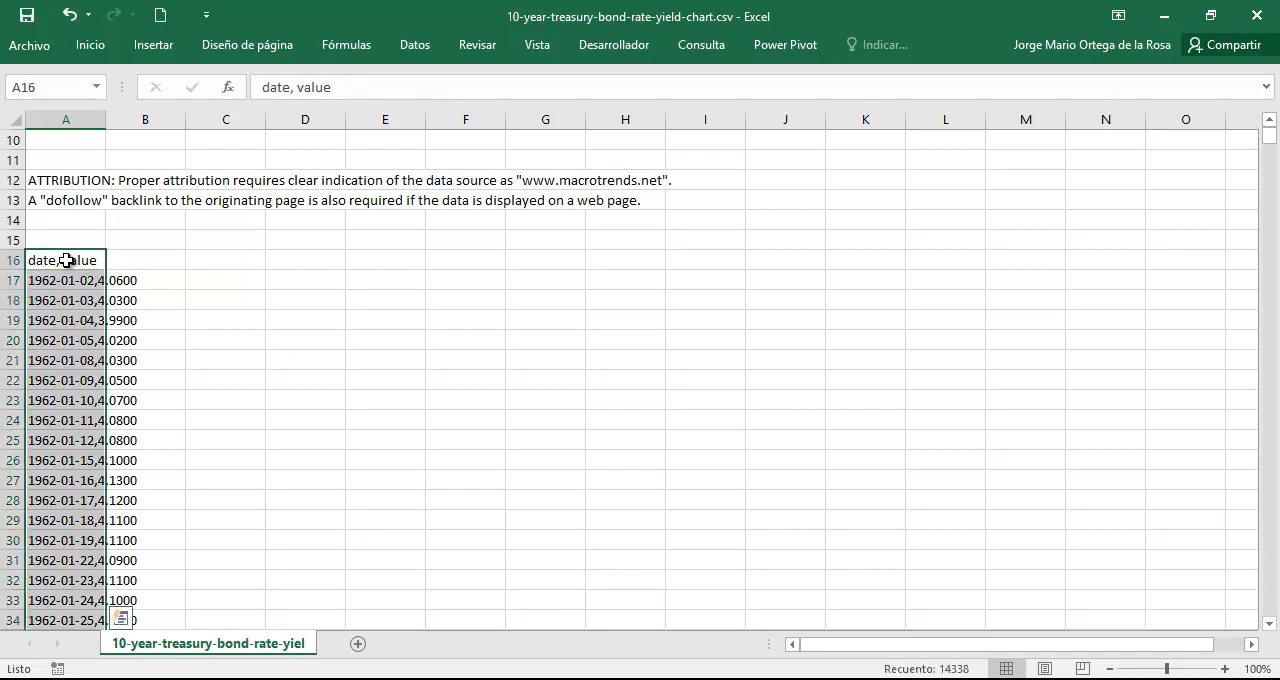
double_click(418, 46)
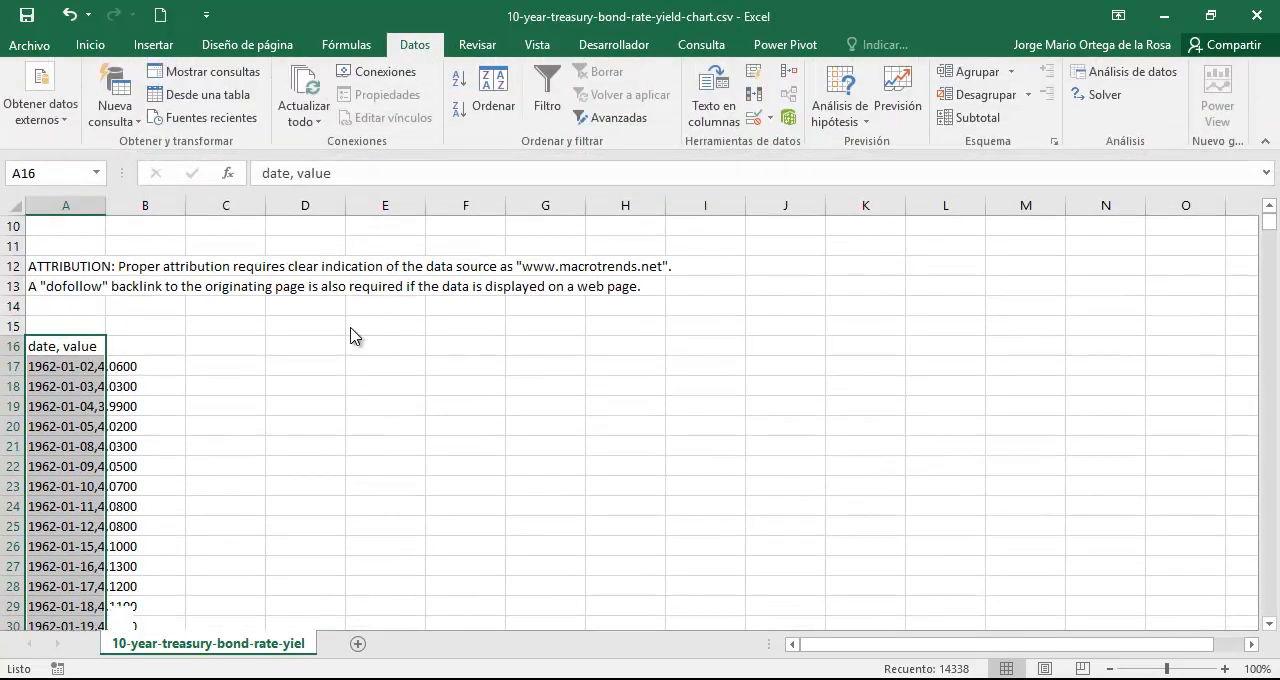
scroll(346, 336, "down", 2)
scroll(371, 334, "up", 1)
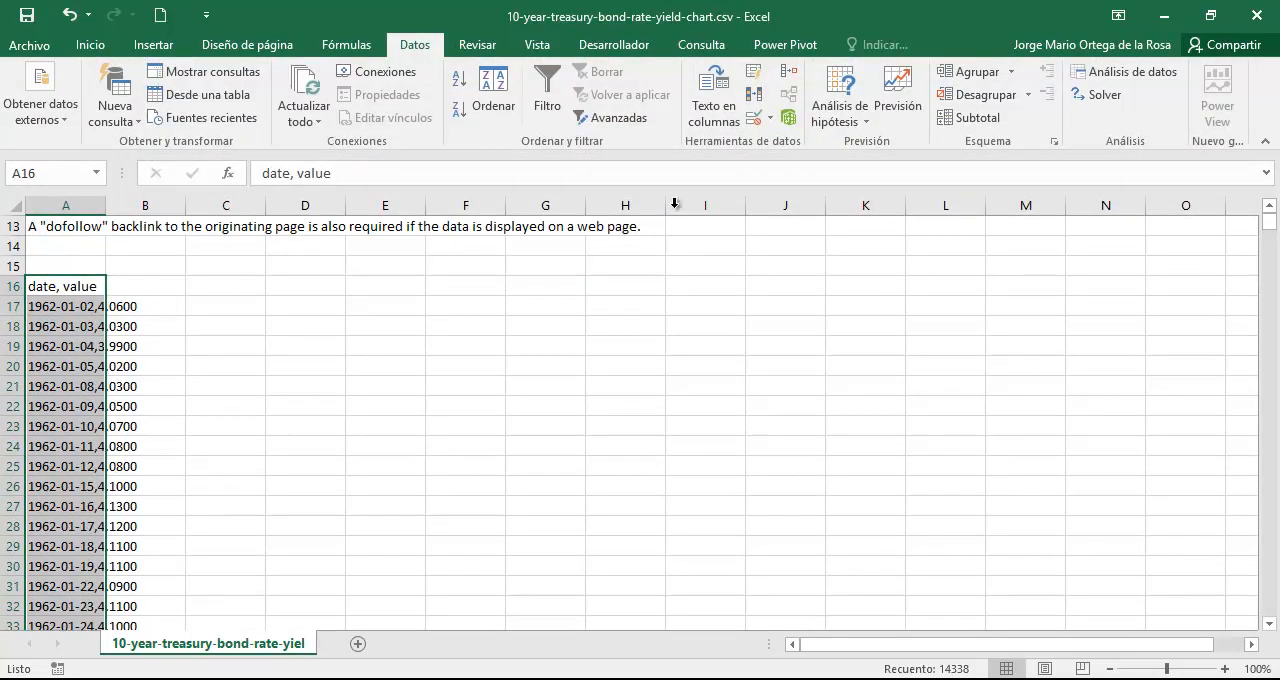
left_click(708, 118)
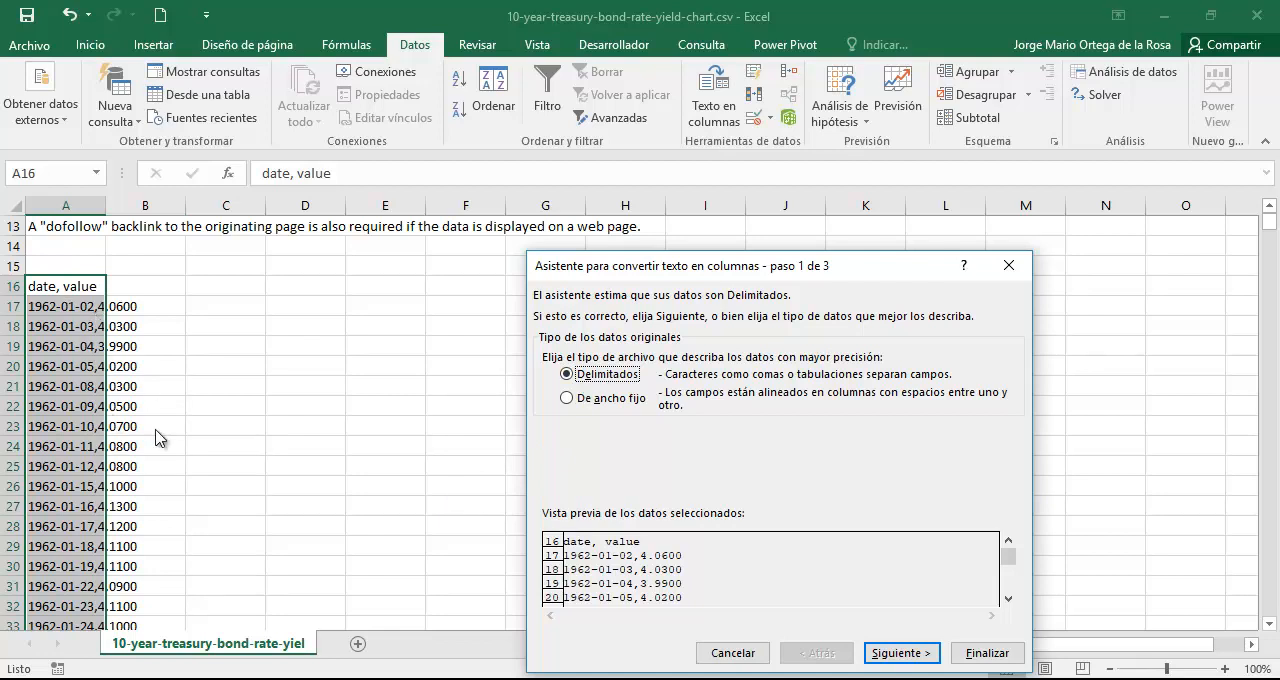
left_click(925, 660)
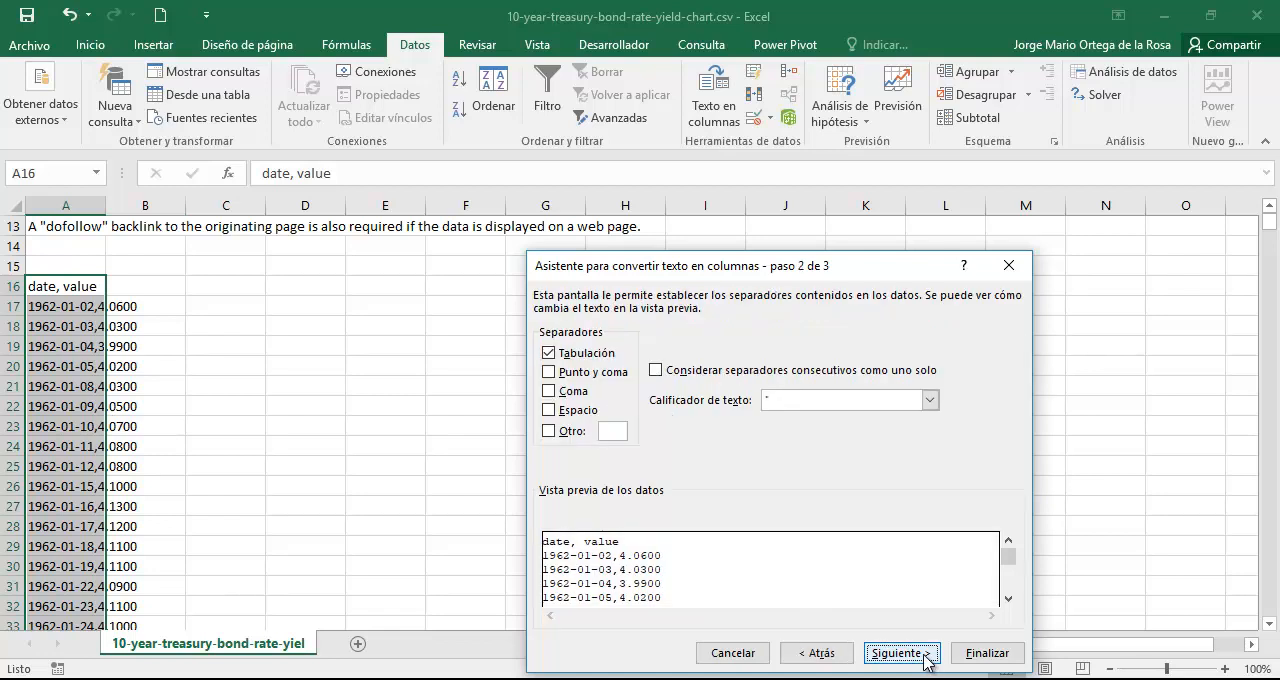
left_click(548, 392)
left_click(562, 356)
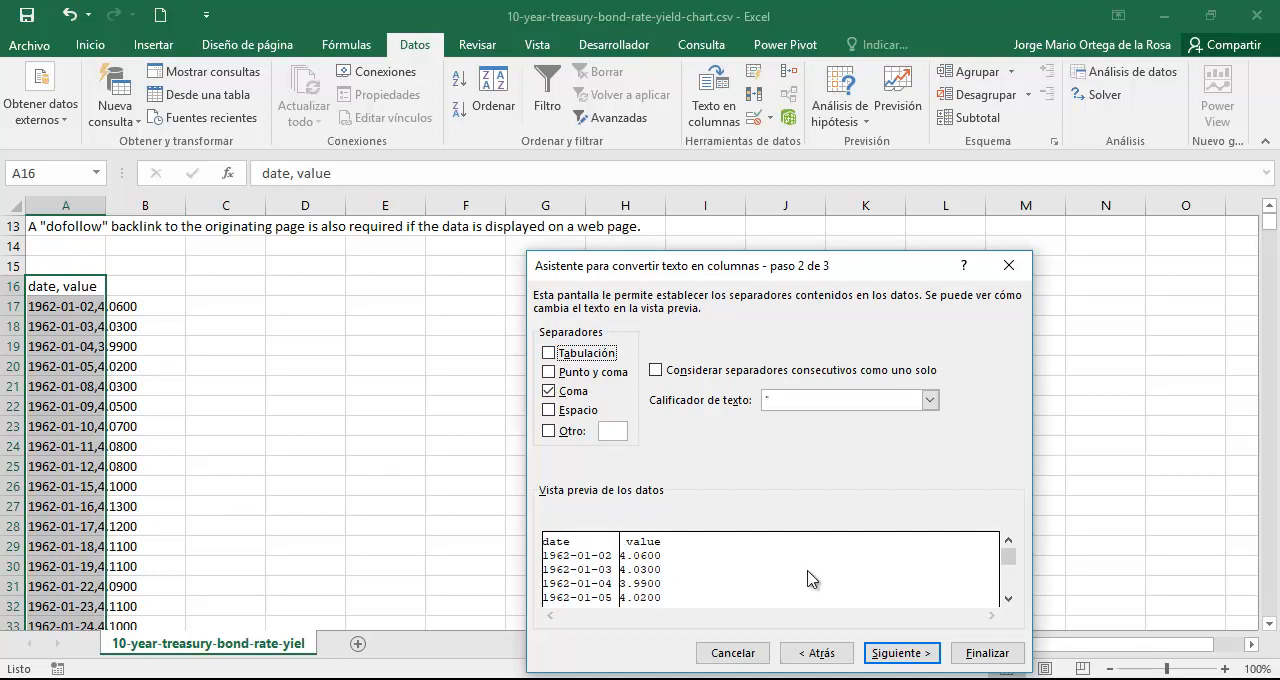
left_click(900, 652)
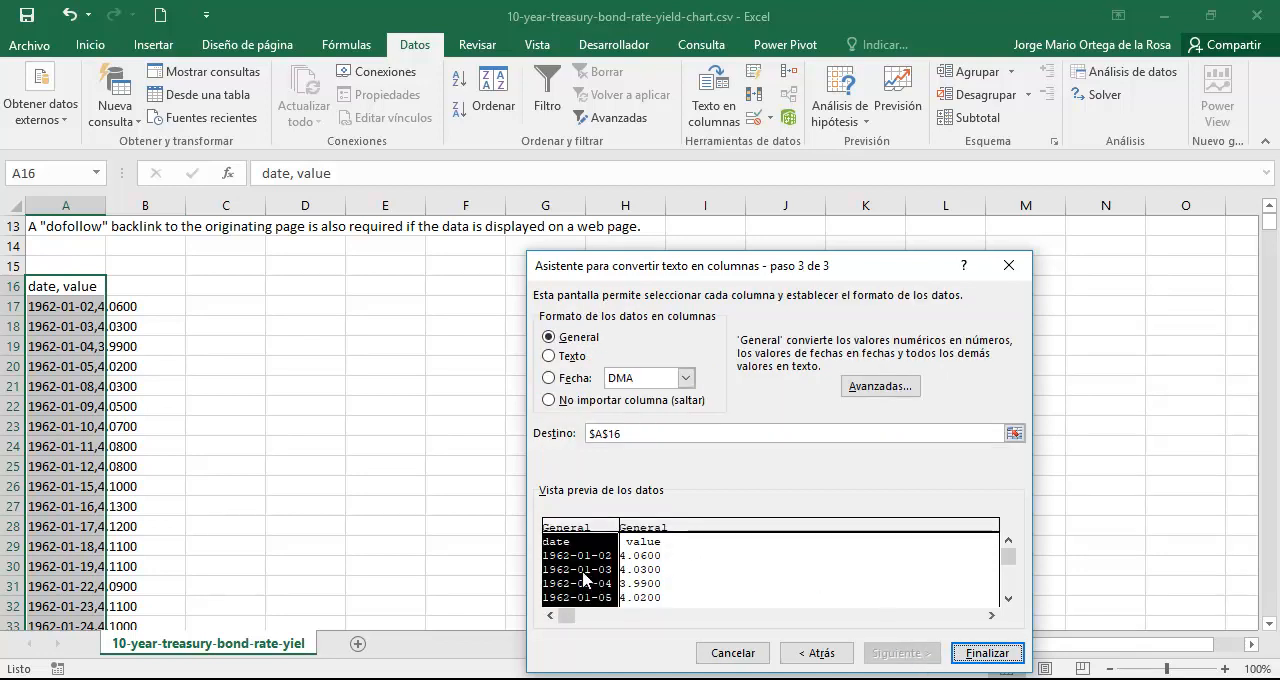
Set the date column's data format to Date with the AMD order.
left_click(549, 378)
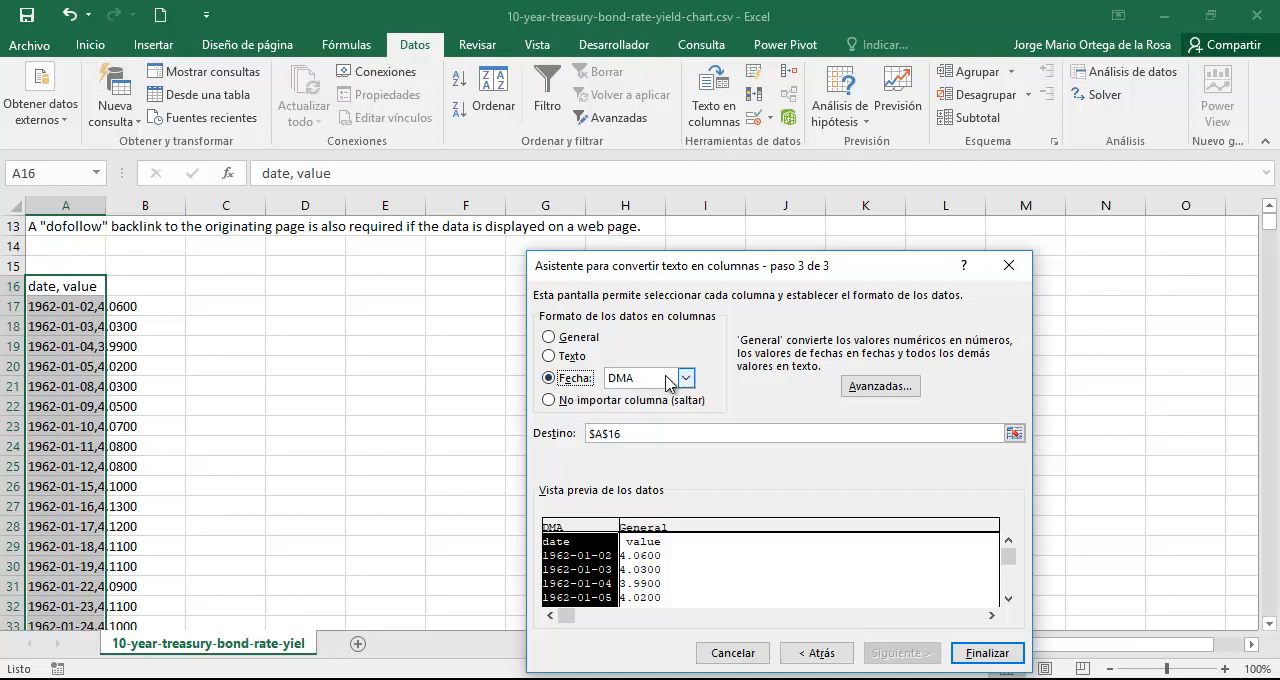
left_click(686, 378)
left_click(655, 418)
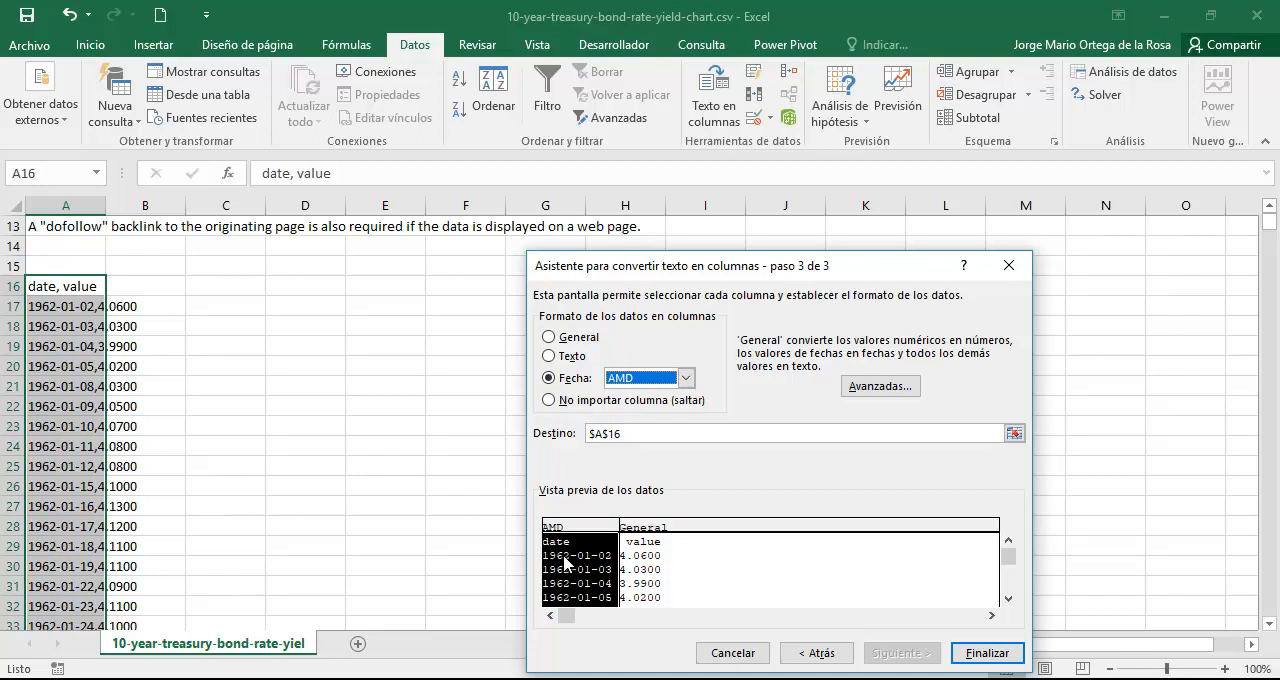
Import the value column with a period as decimal separator and a comma as thousands separator, and finish the conversion.
left_click(646, 562)
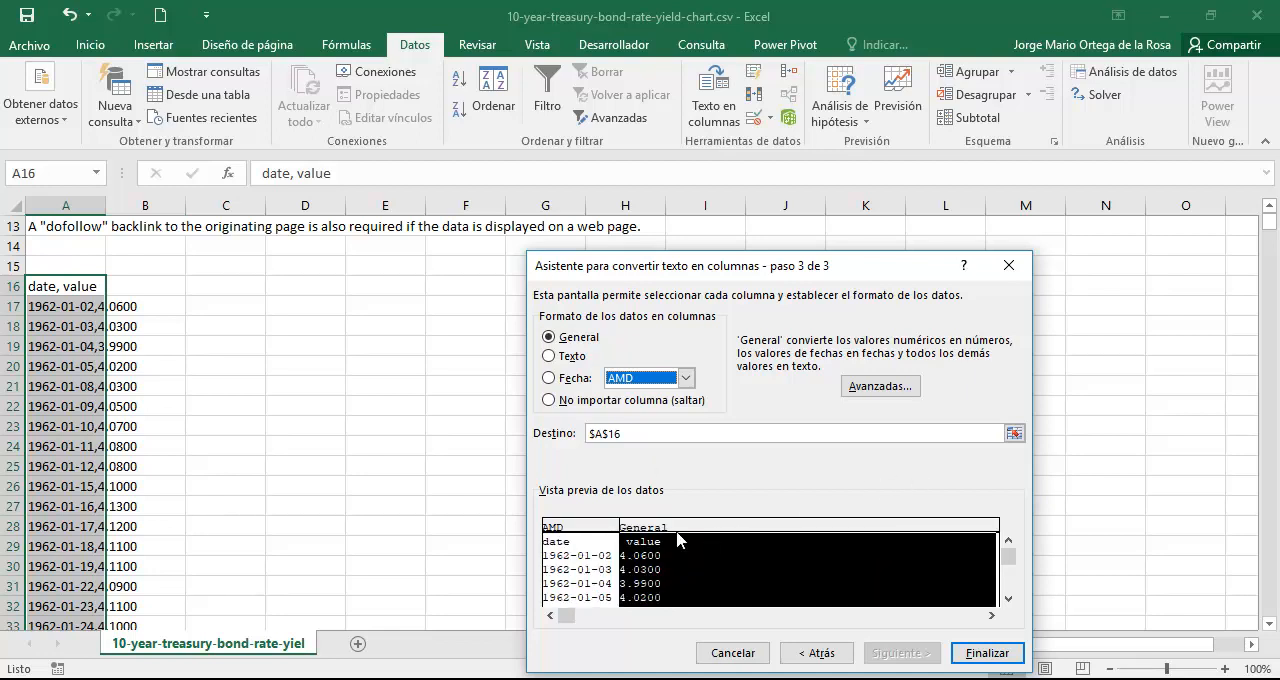
left_click(878, 388)
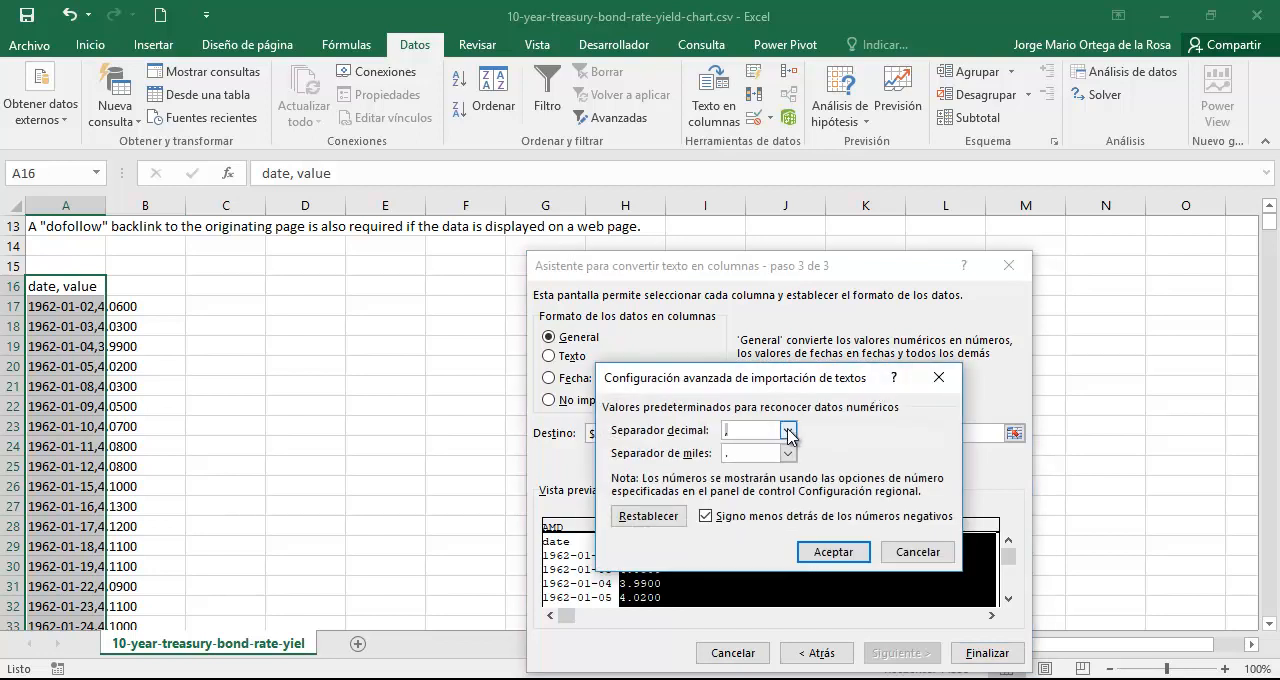
left_click(789, 430)
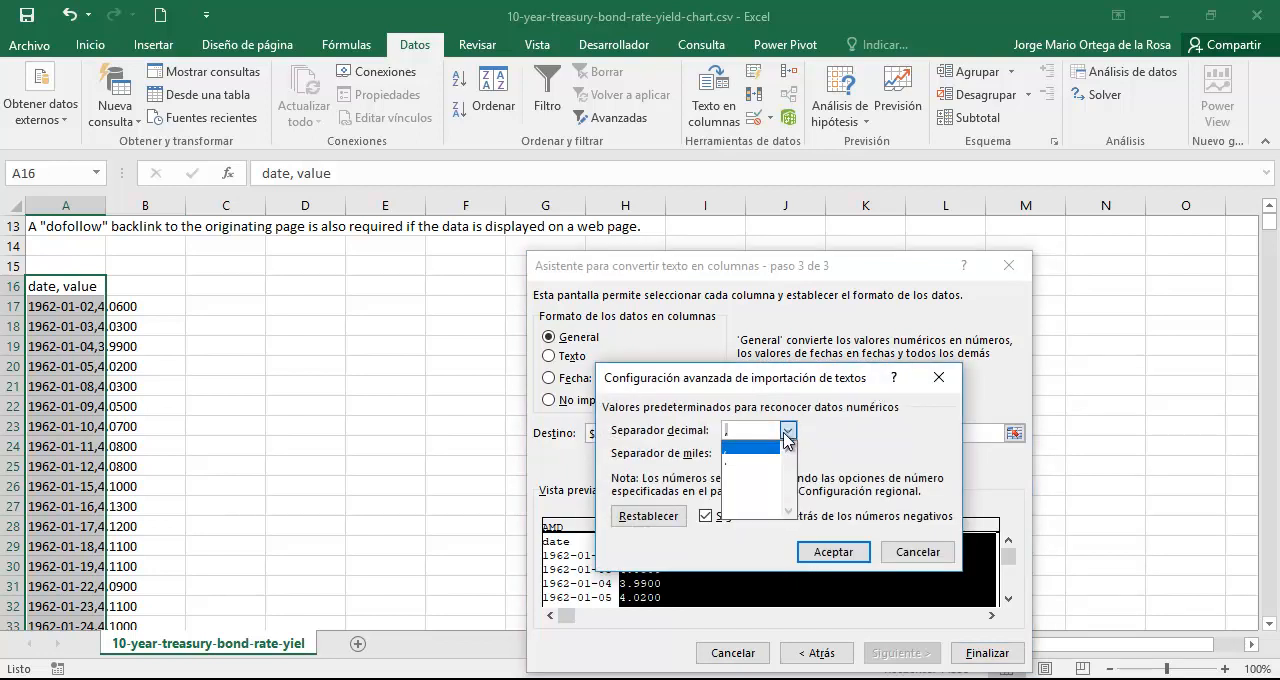
left_click(737, 474)
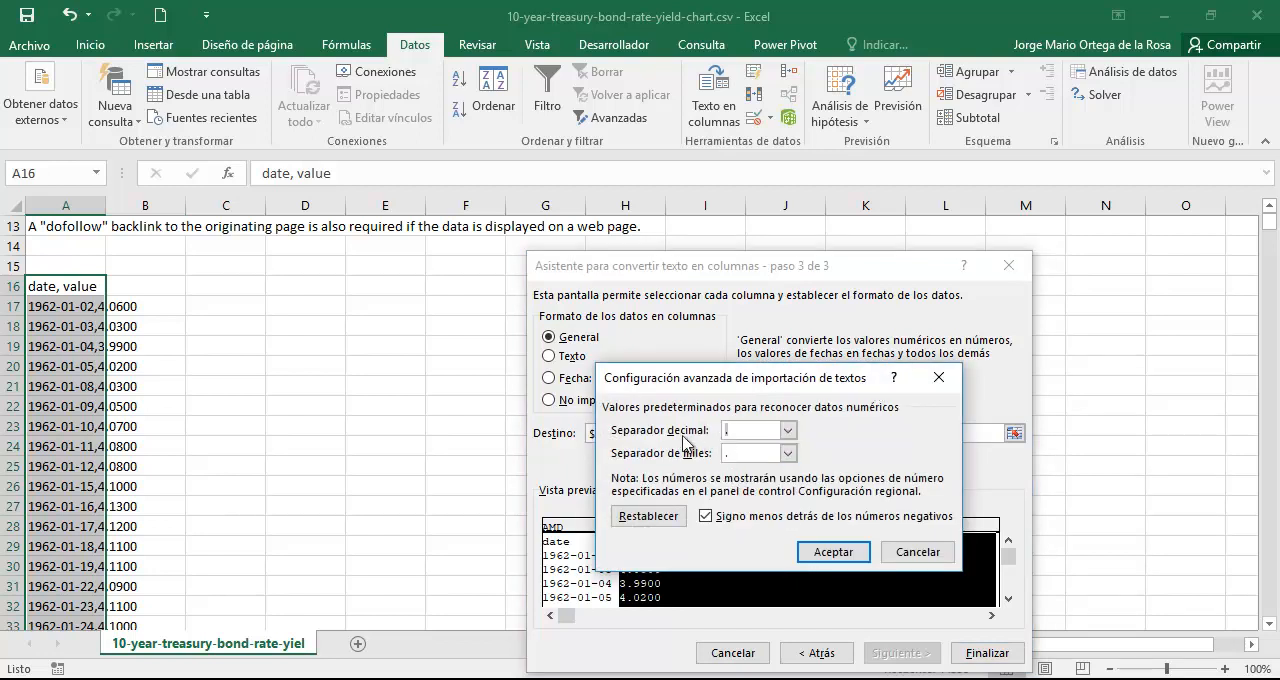
left_click(788, 453)
left_click(735, 474)
left_click(839, 554)
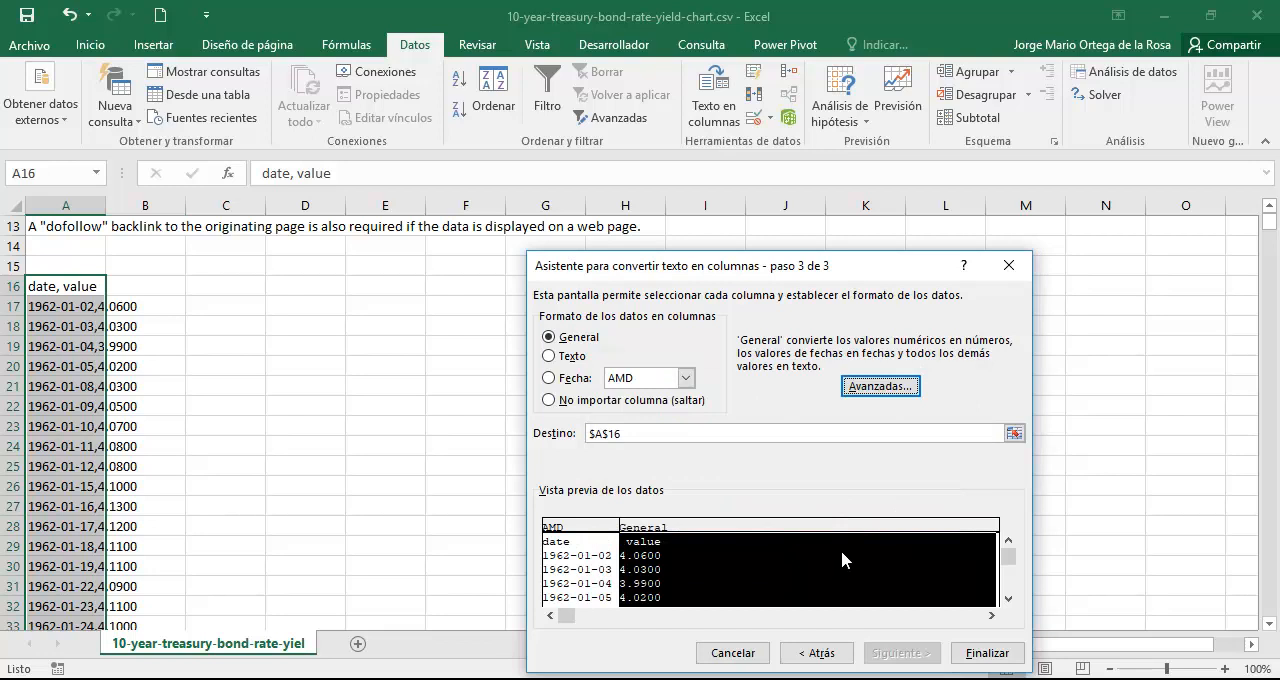
left_click(1005, 655)
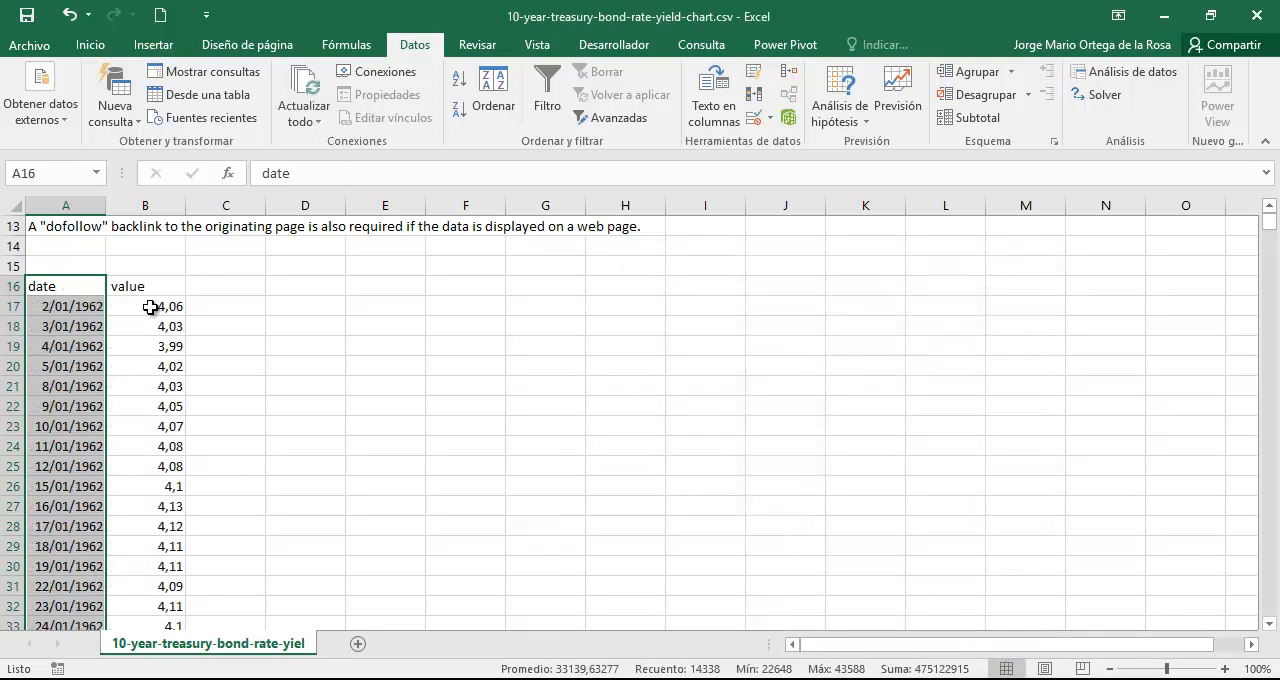
left_click(150, 309)
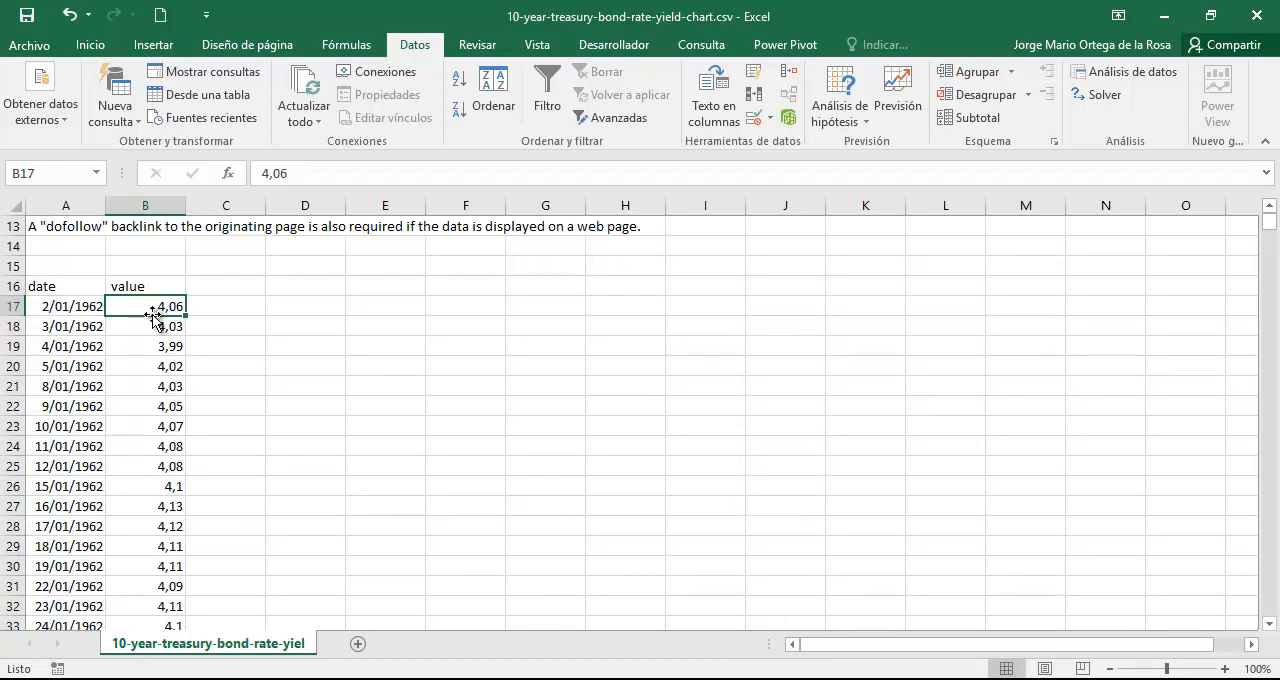
Enter the formula =B17/100 in C17 to convert the first Treasury value into a rate.
scroll(251, 346, "up", 2)
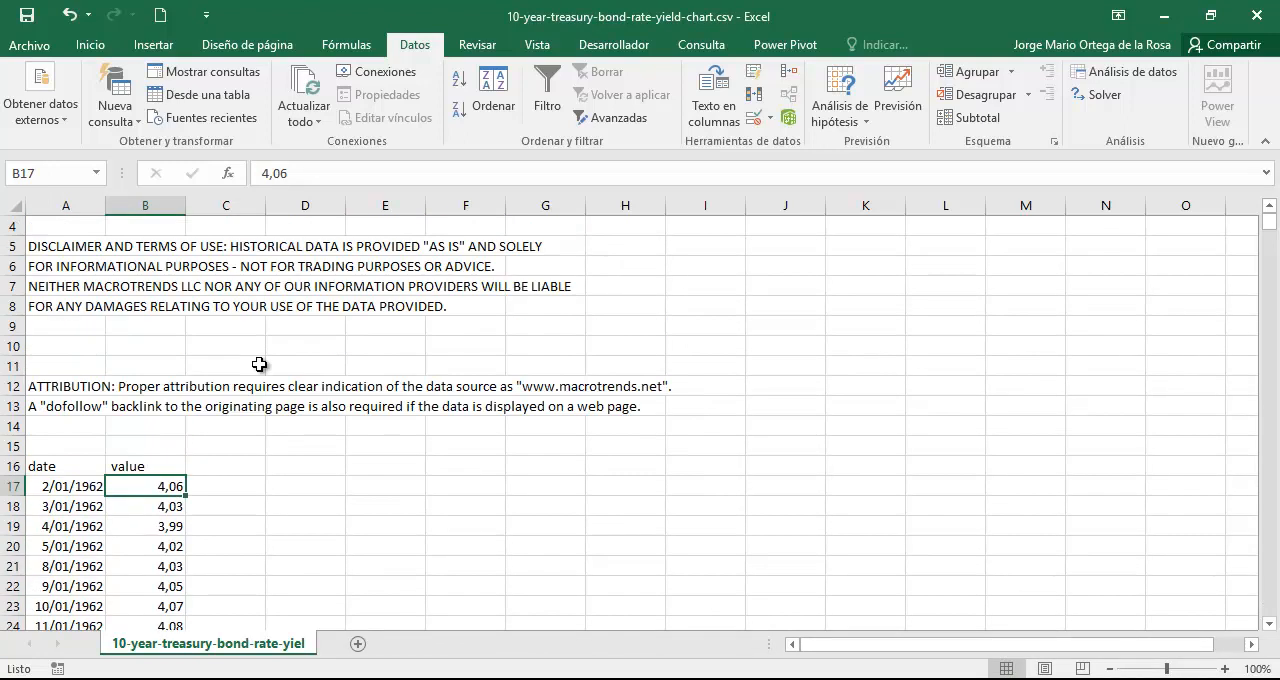
scroll(186, 460, "down", 1)
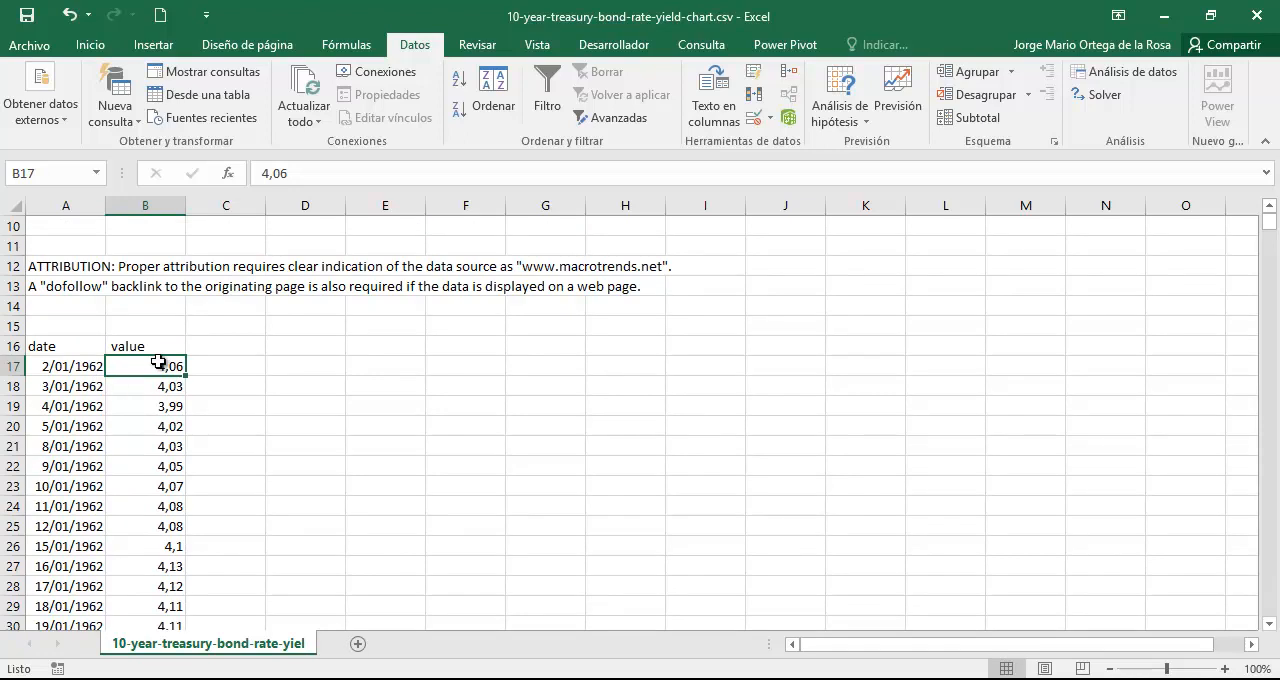
key("Right")
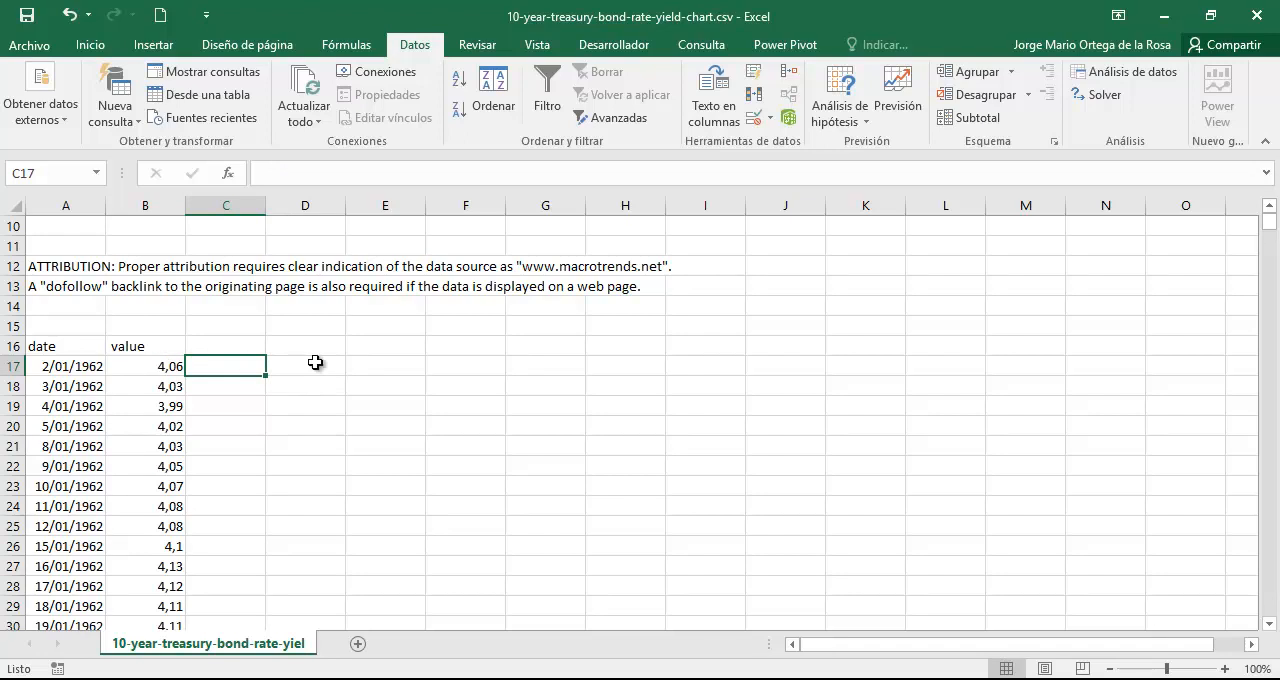
type("=")
key("Left")
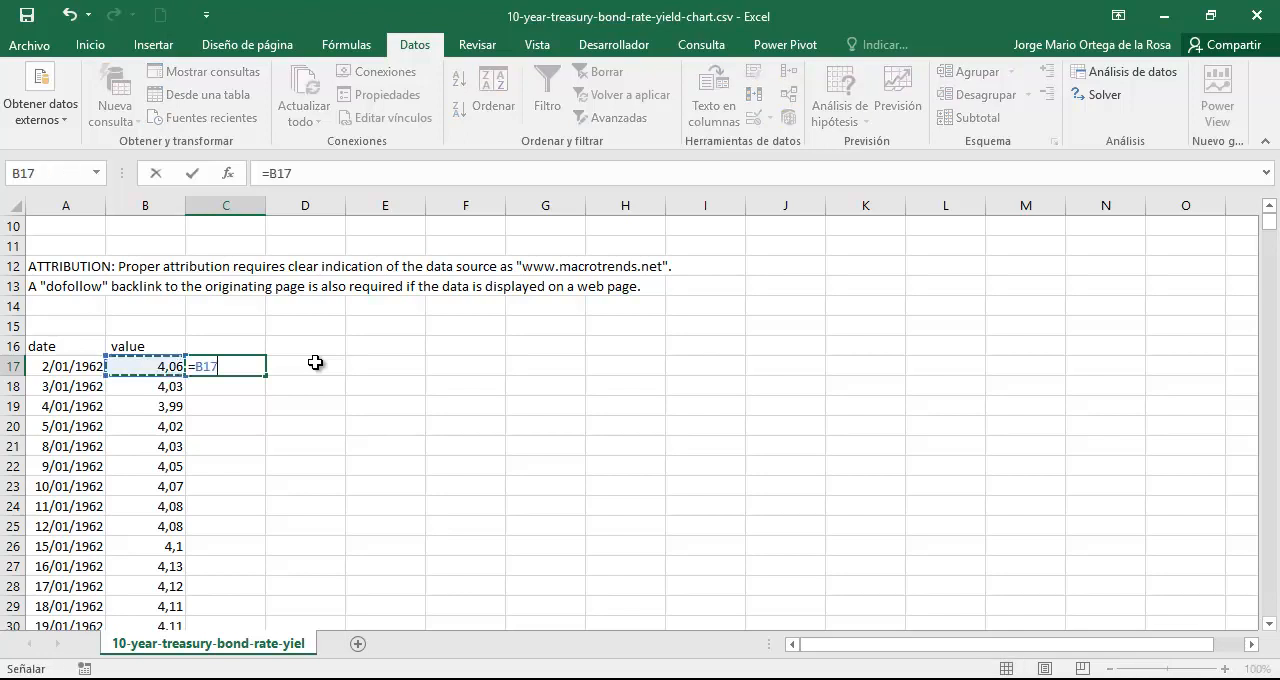
type("/100")
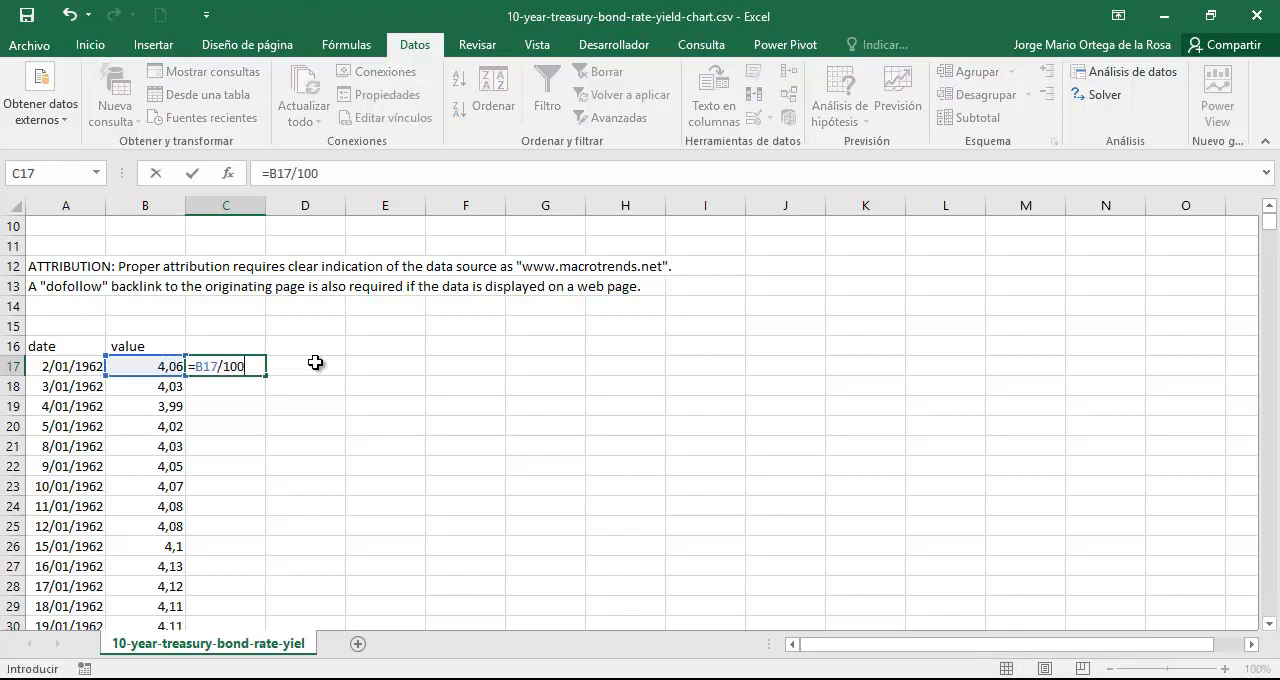
key("Return")
key("Up")
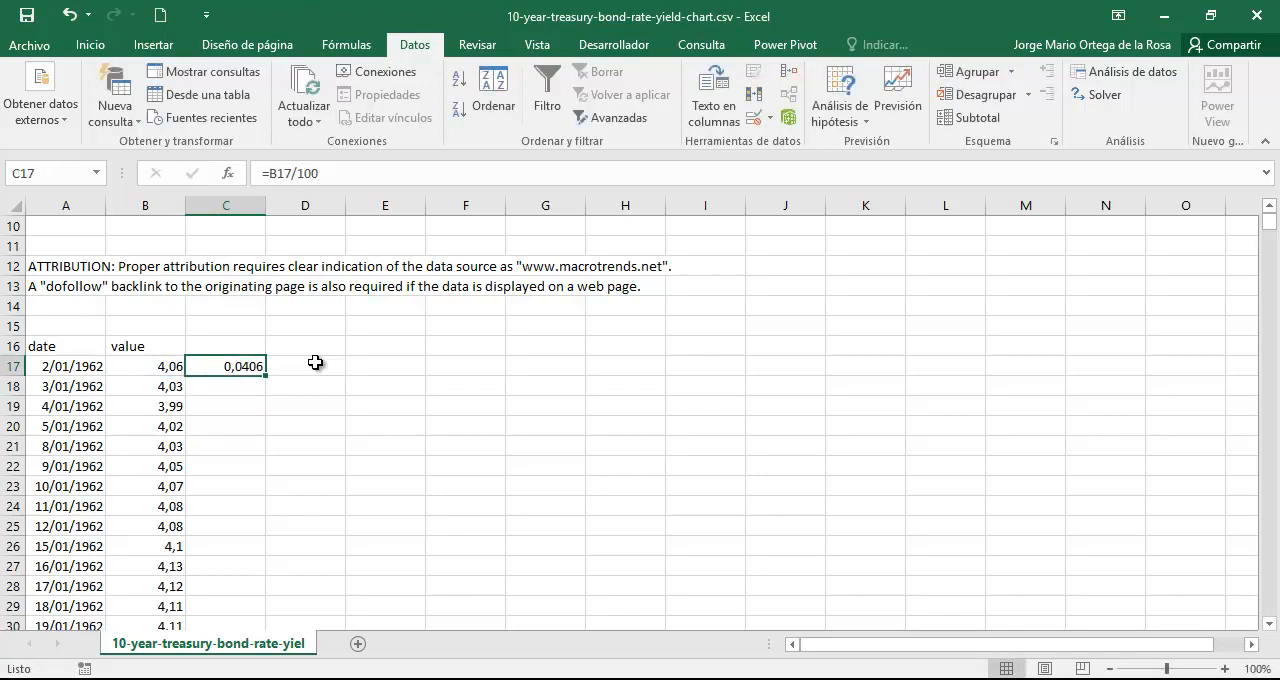
Format C17 as a percentage with two decimals and fill its formula down alongside the value column.
left_click(101, 45)
left_click(627, 115)
left_click(676, 112)
left_click(676, 112)
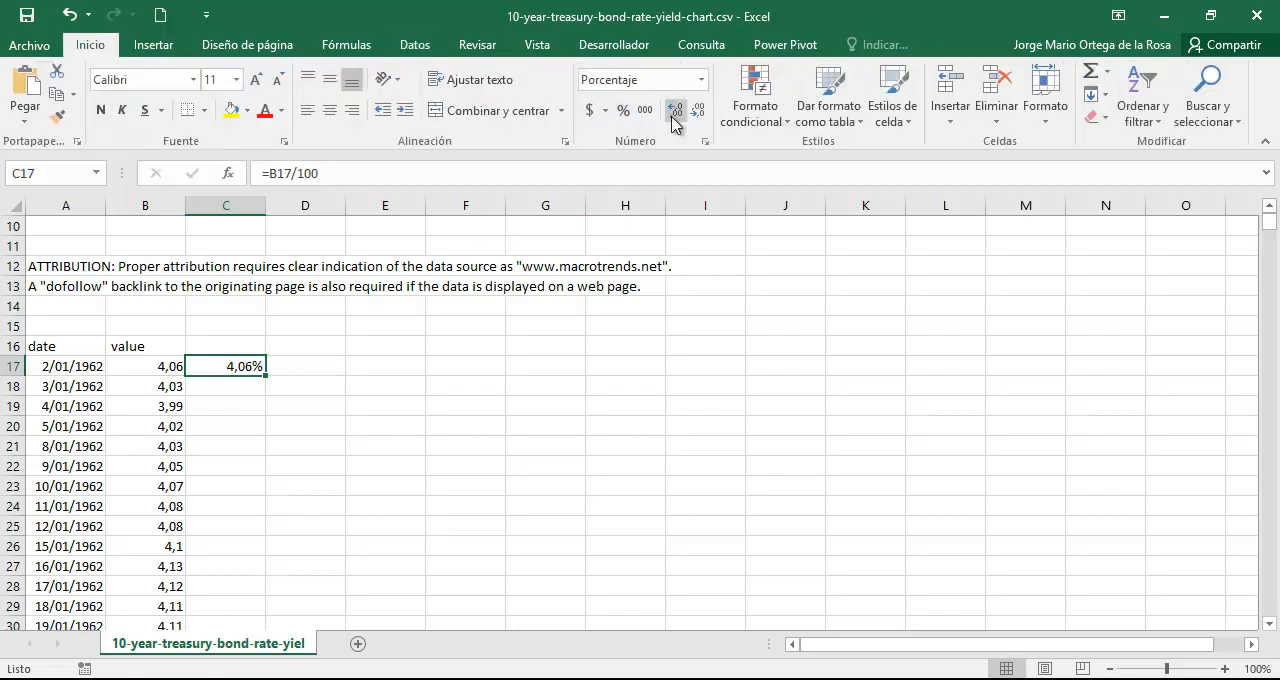
double_click(266, 375)
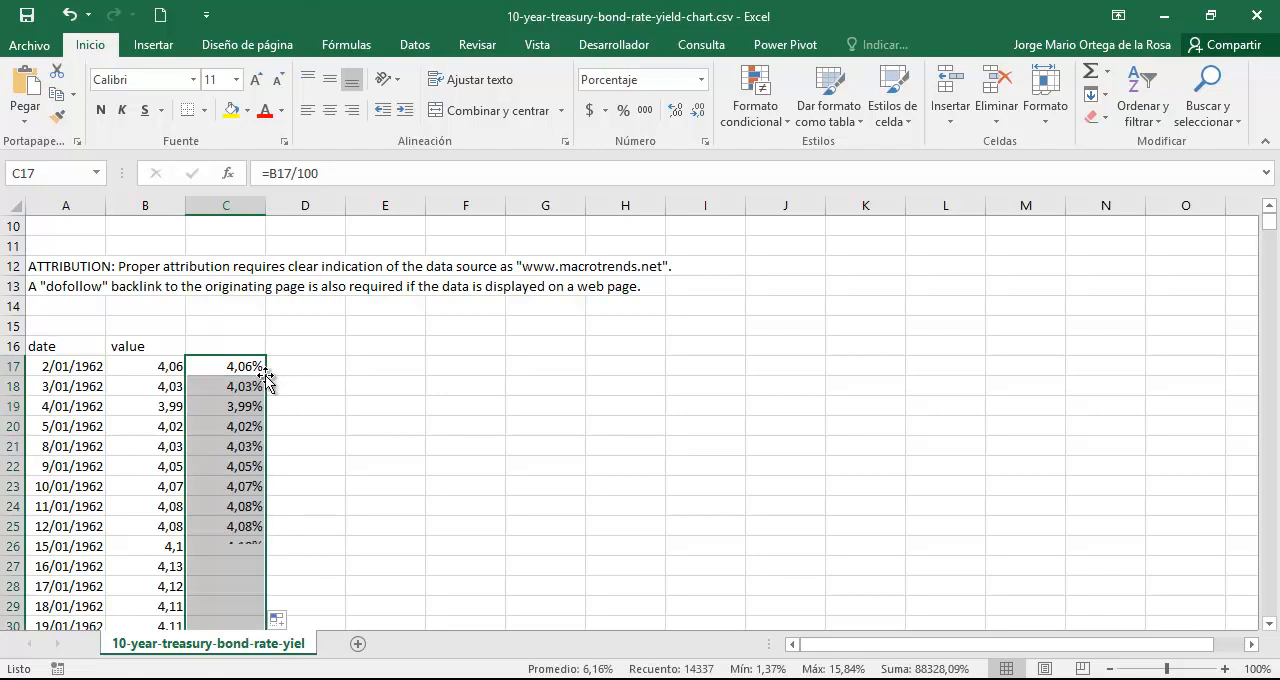
left_click(238, 345)
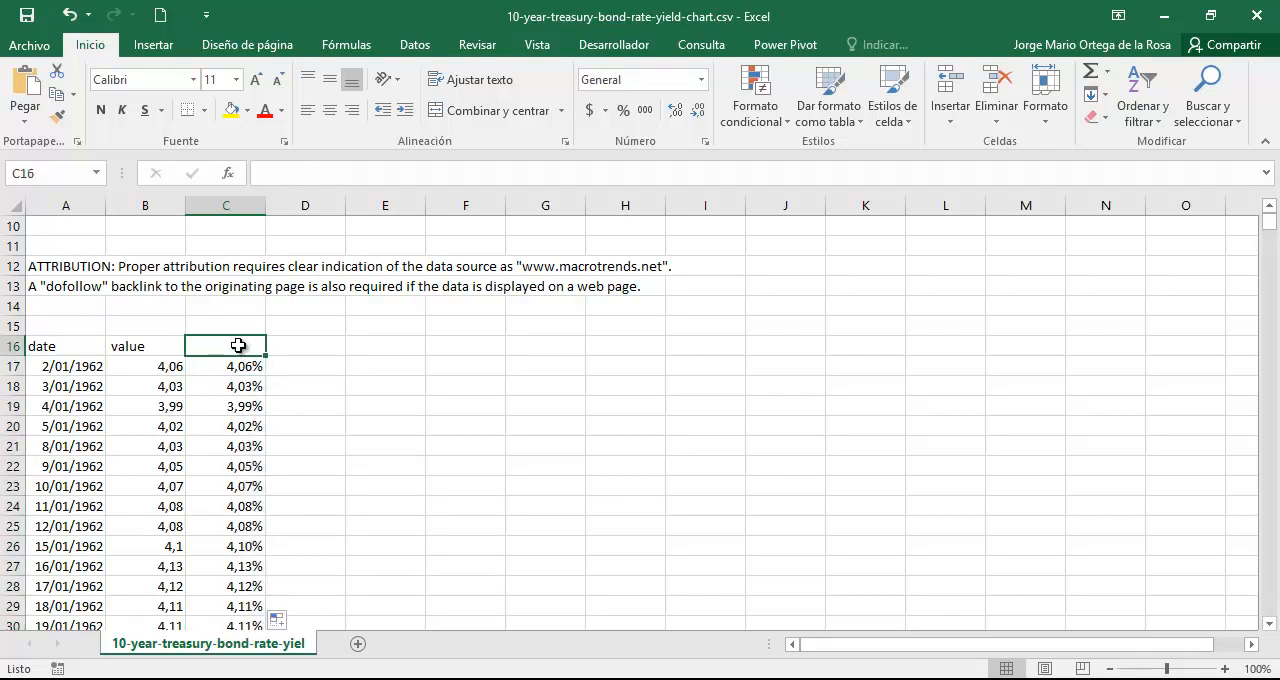
Copy the rates from C17 down, paste them as values from D17, and format them as percentages with three decimals.
left_click(240, 365)
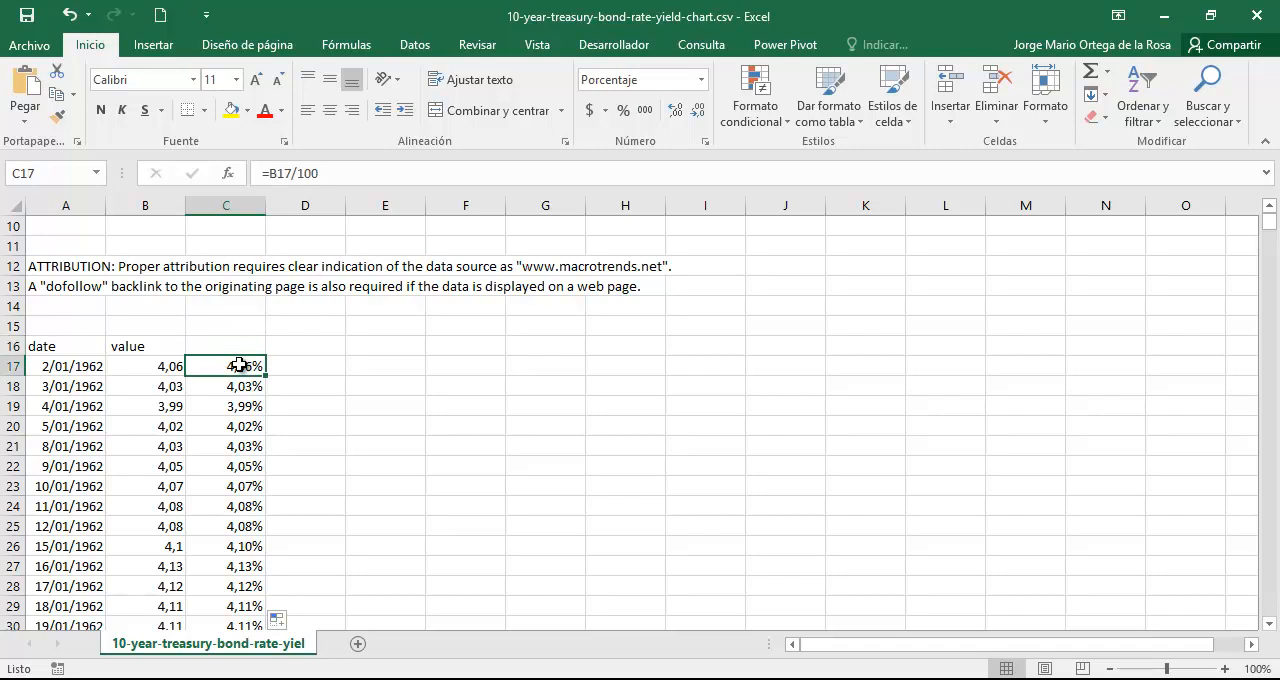
key("ctrl+shift+Down")
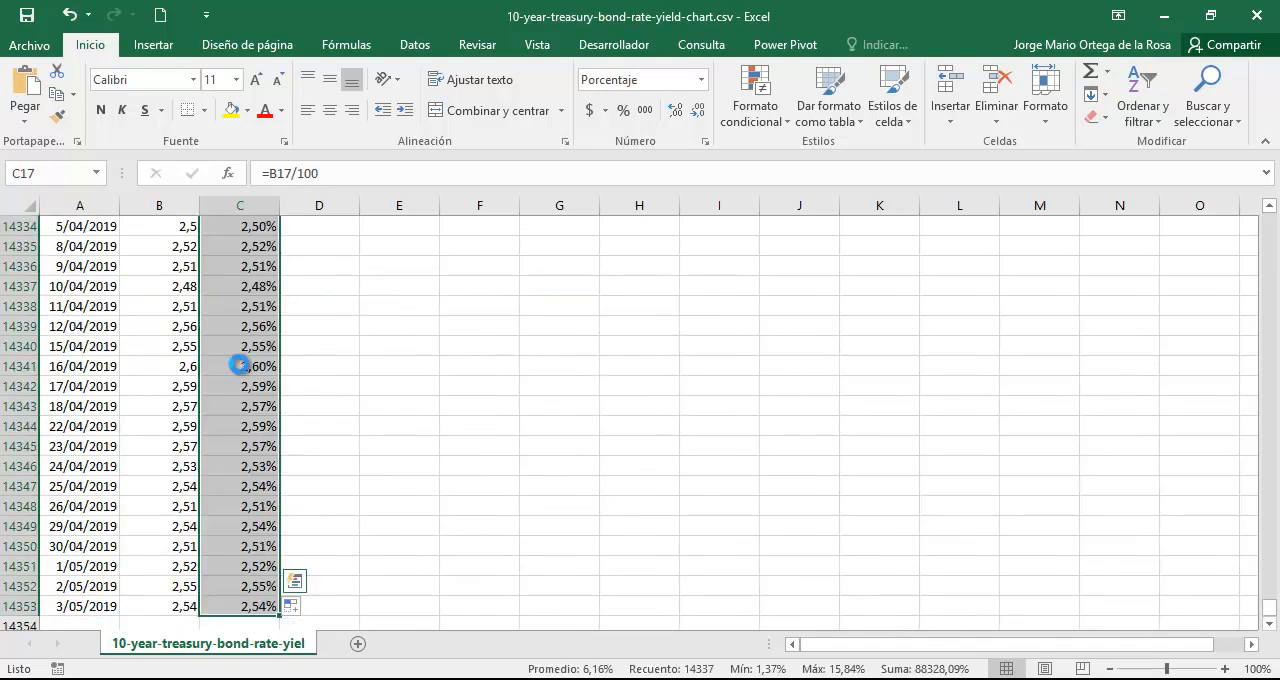
key("ctrl+c")
key("Up")
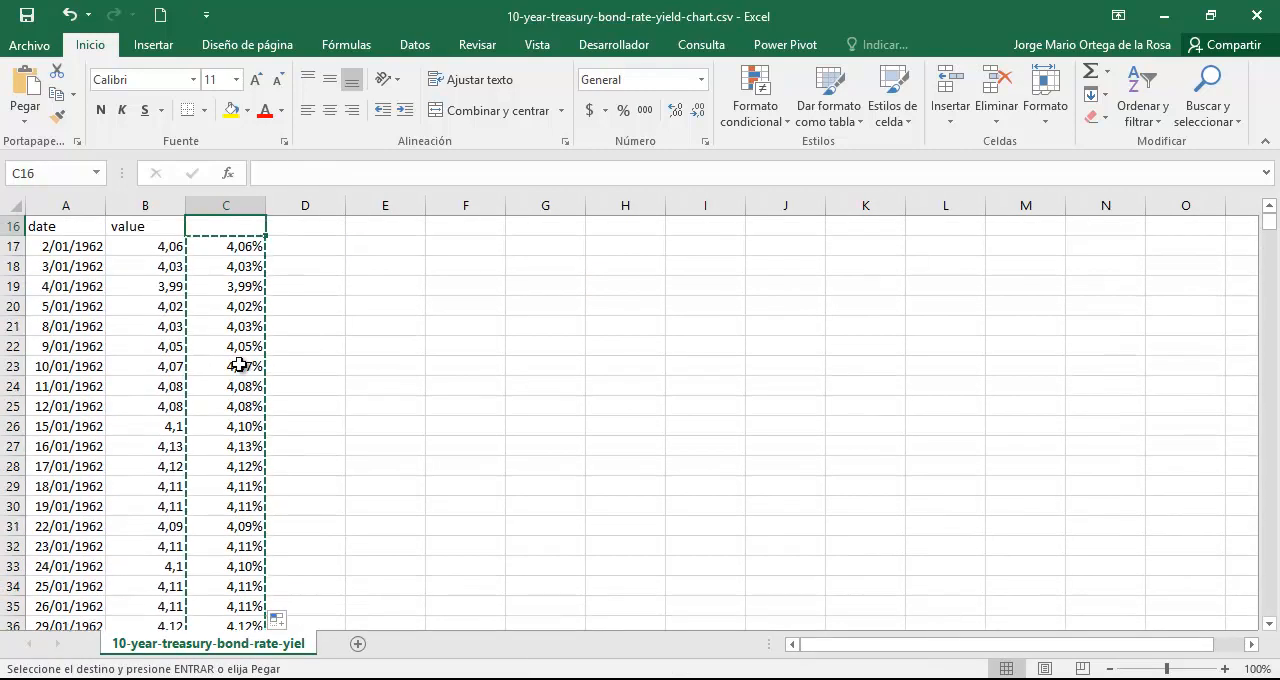
key("Right")
key("Right")
key("Down")
left_click(338, 245)
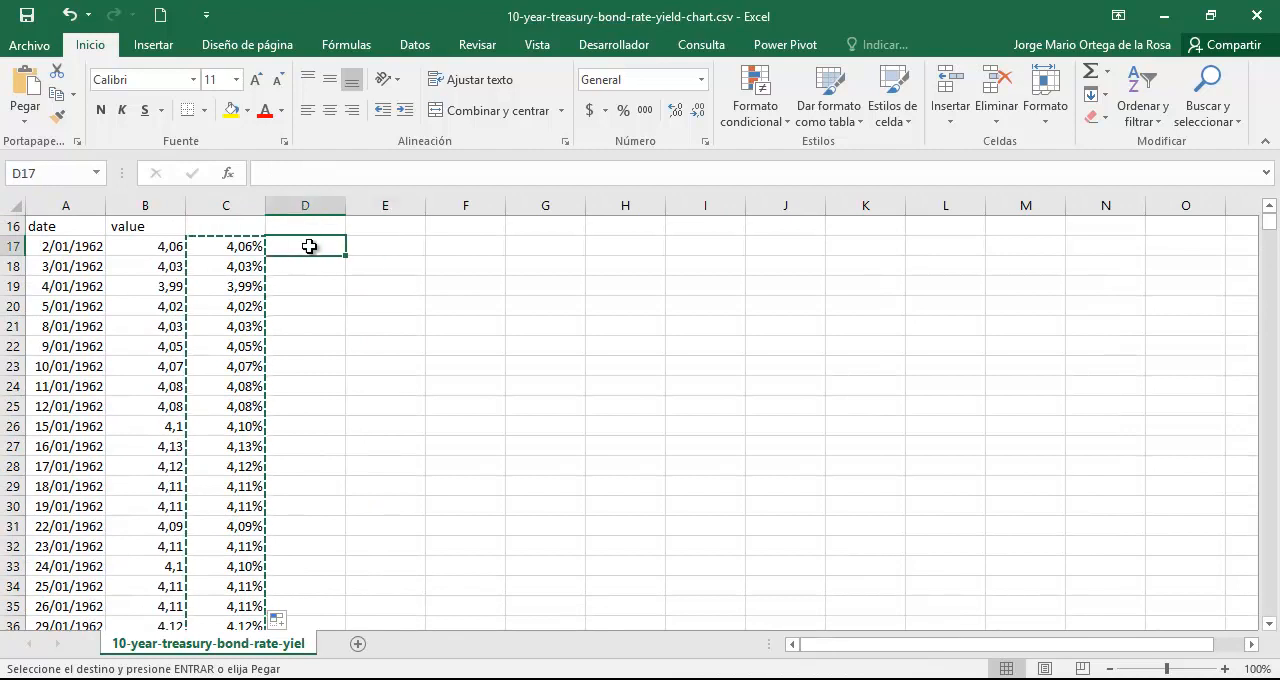
right_click(311, 250)
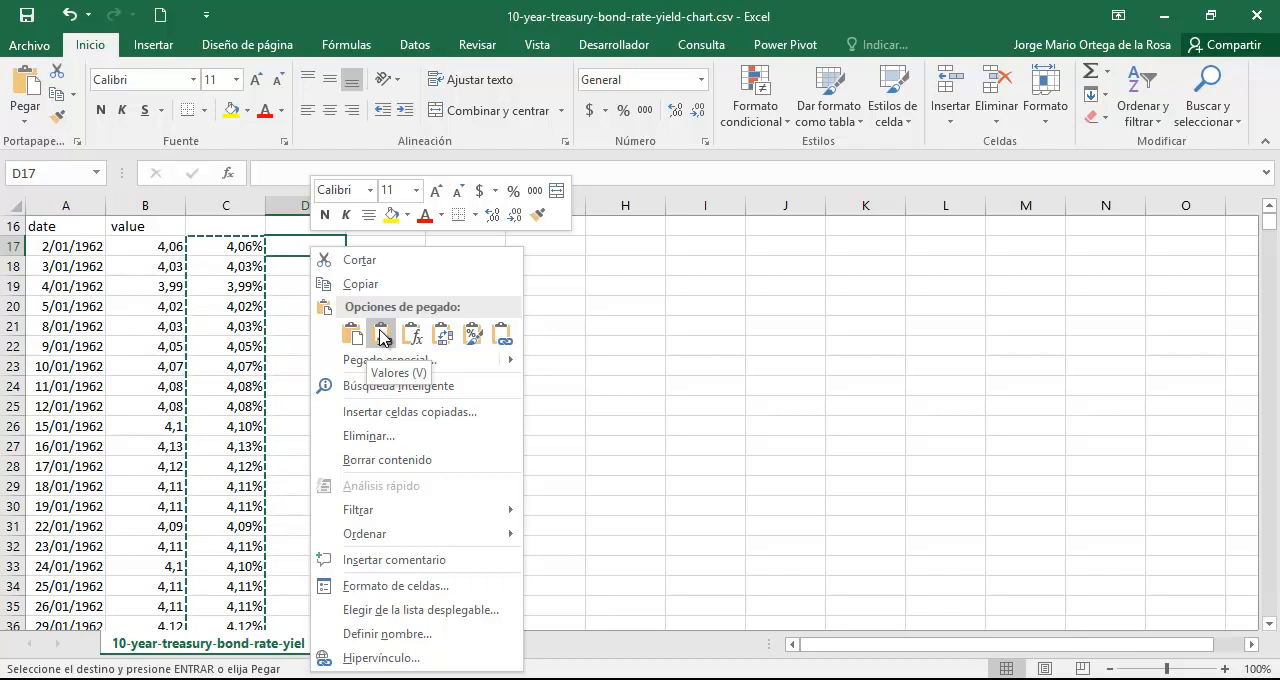
left_click(381, 337)
left_click(623, 110)
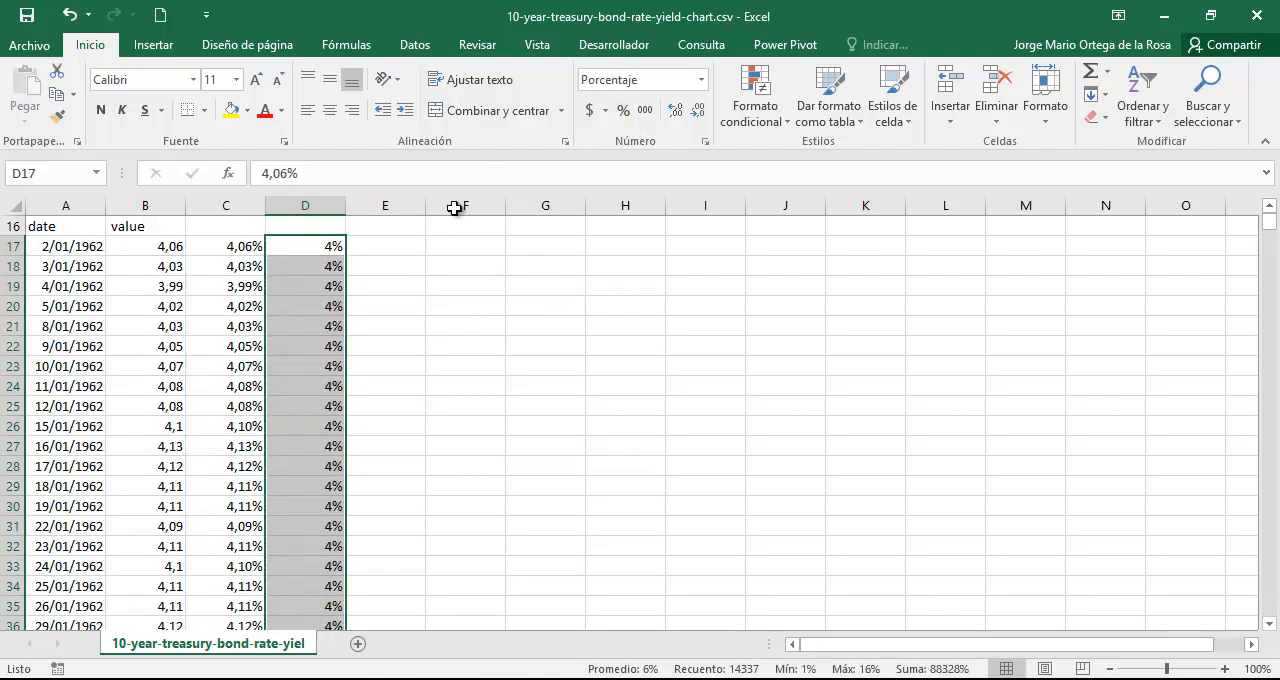
left_click(673, 112)
left_click(673, 112)
left_click(673, 112)
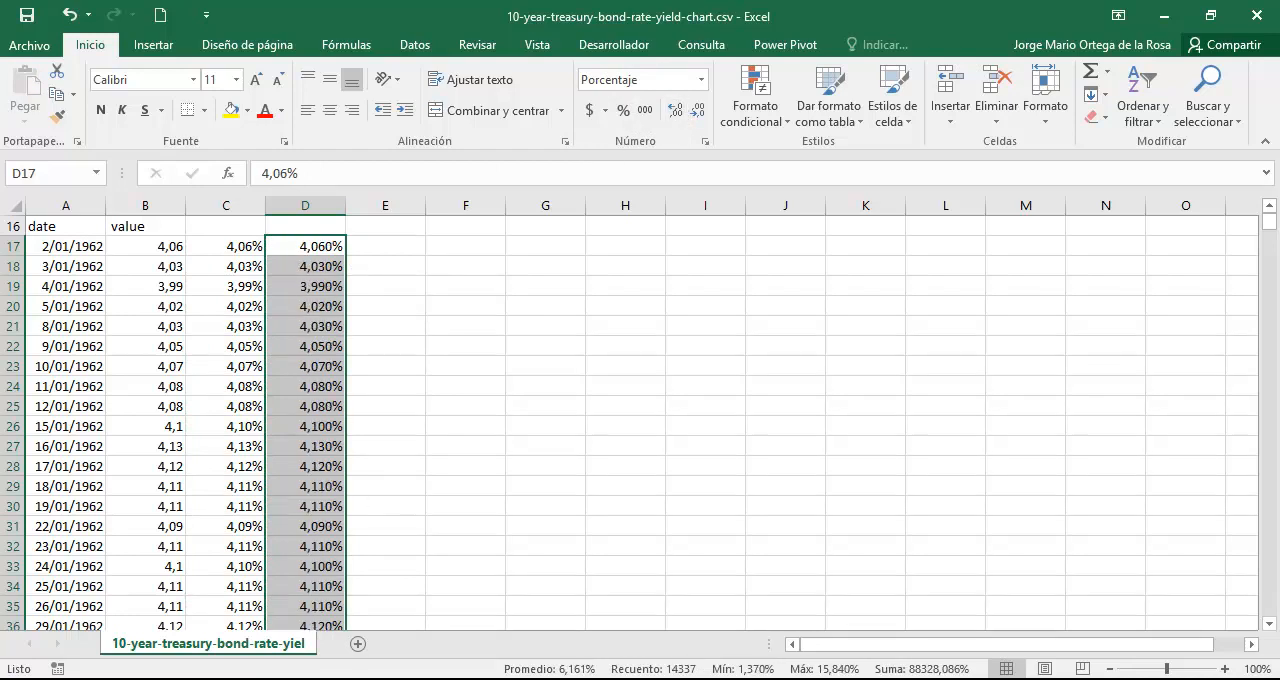
Switch to the 4-Portafolio 2019-1.xlsx workbook and inspect the % rate formula in C18 of the us treasury sheet.
left_click(447, 637)
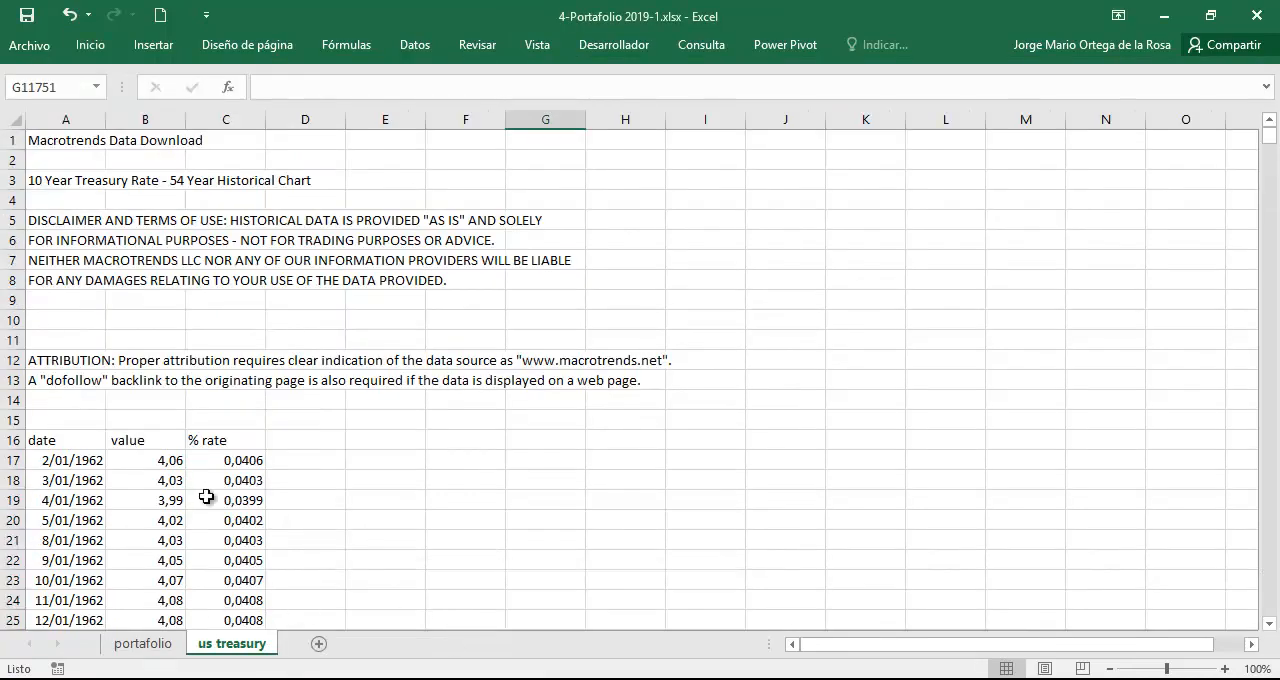
scroll(236, 425, "down", 1)
left_click(236, 425)
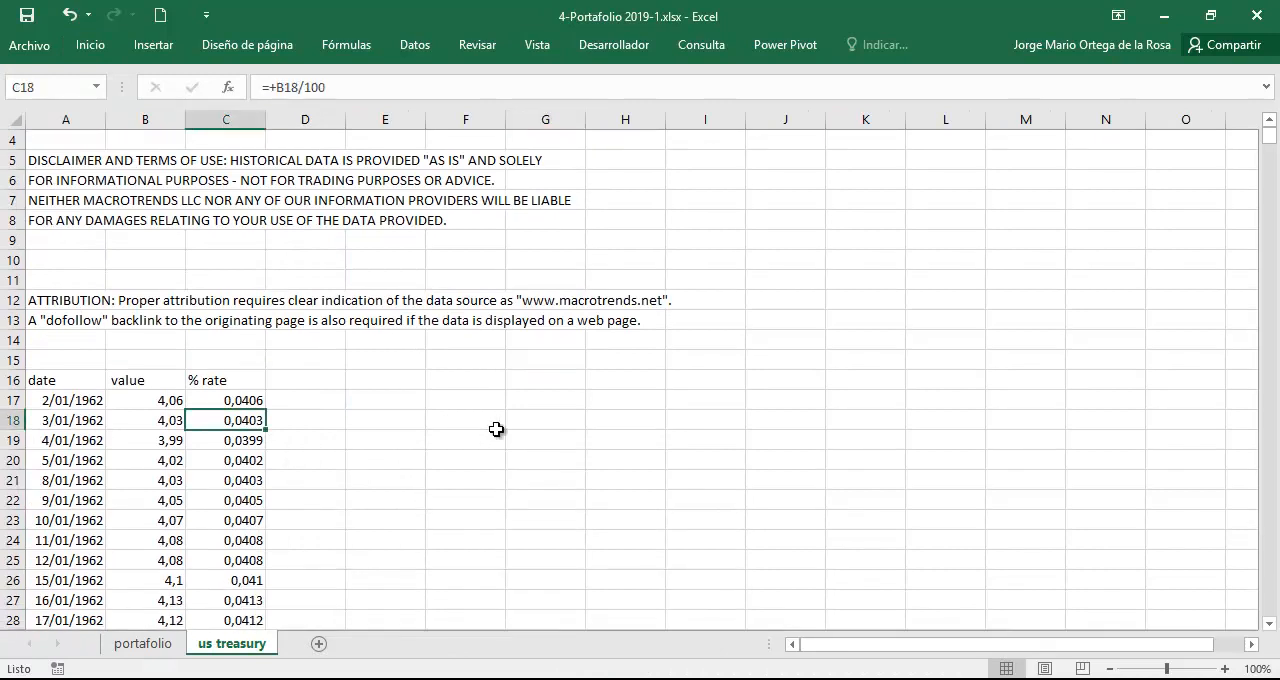
left_click(302, 461)
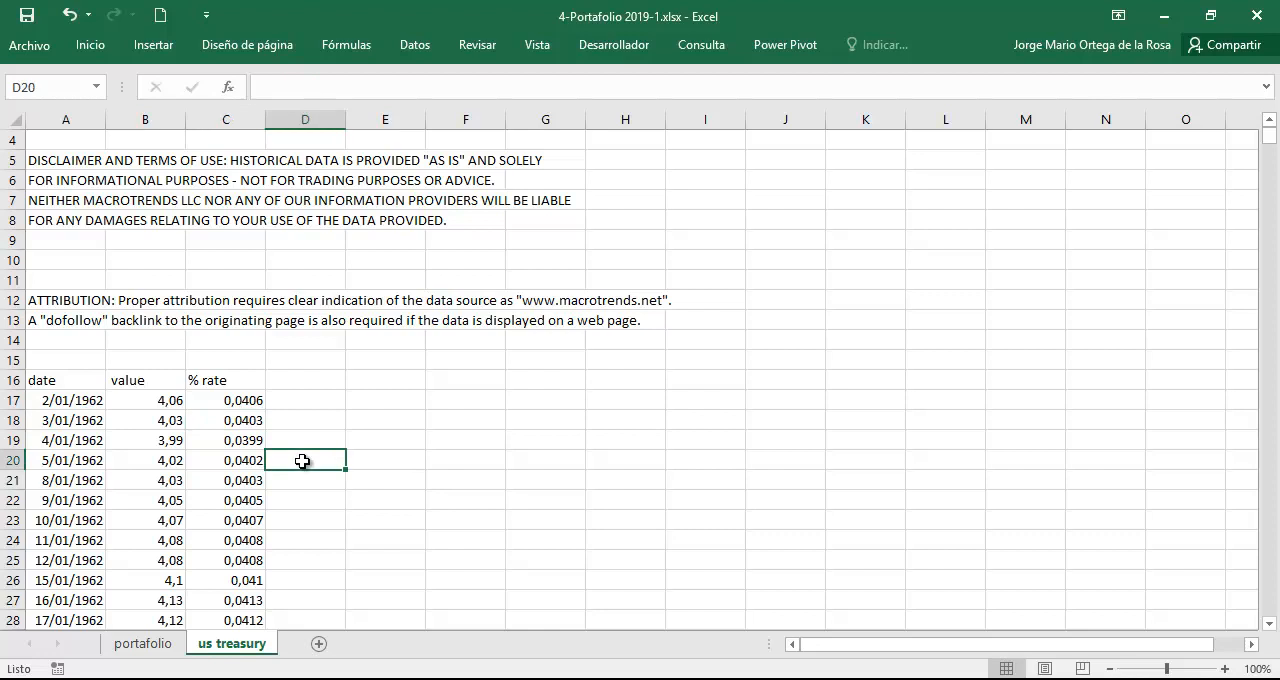
Go to the end of the % rate column and review the most recent April and May 2019 rates.
key("ctrl+Down")
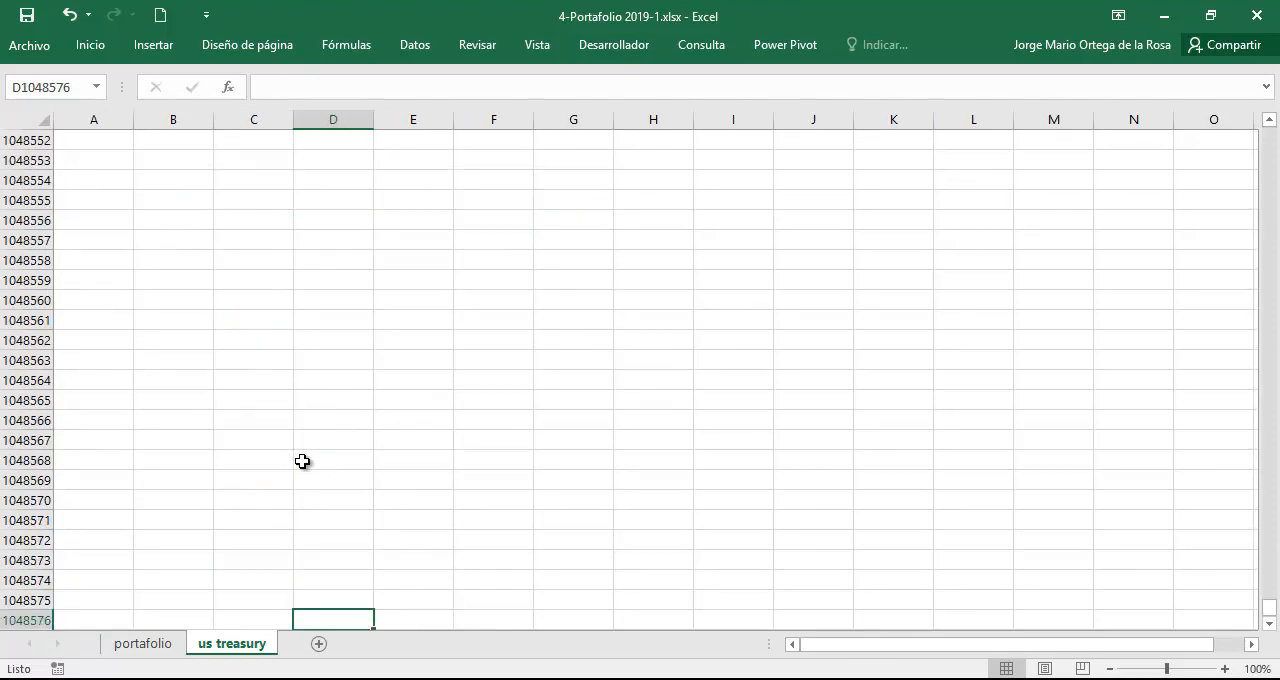
key("Left")
key("ctrl+Up")
key("Up")
key("Up")
key("Up")
key("Up")
key("Up")
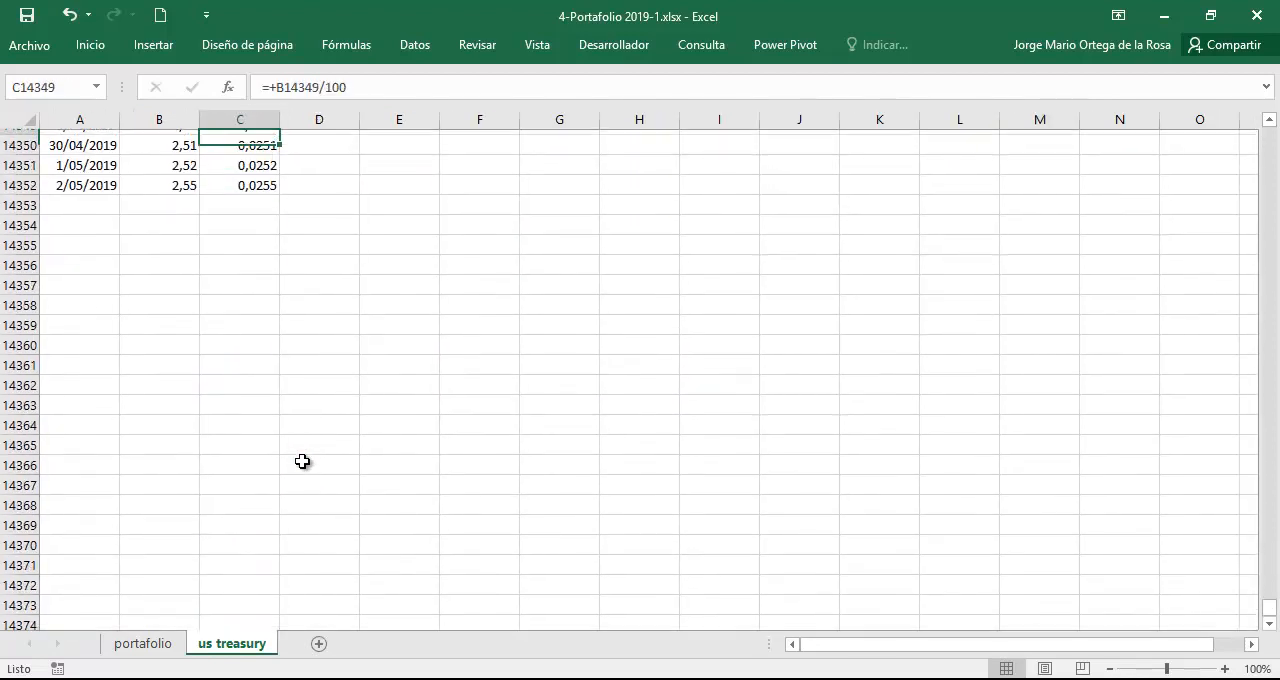
key("Up")
key("Up")
key("Up")
key("Up")
key("Up")
key("Up")
key("Up")
key("Up")
key("Up")
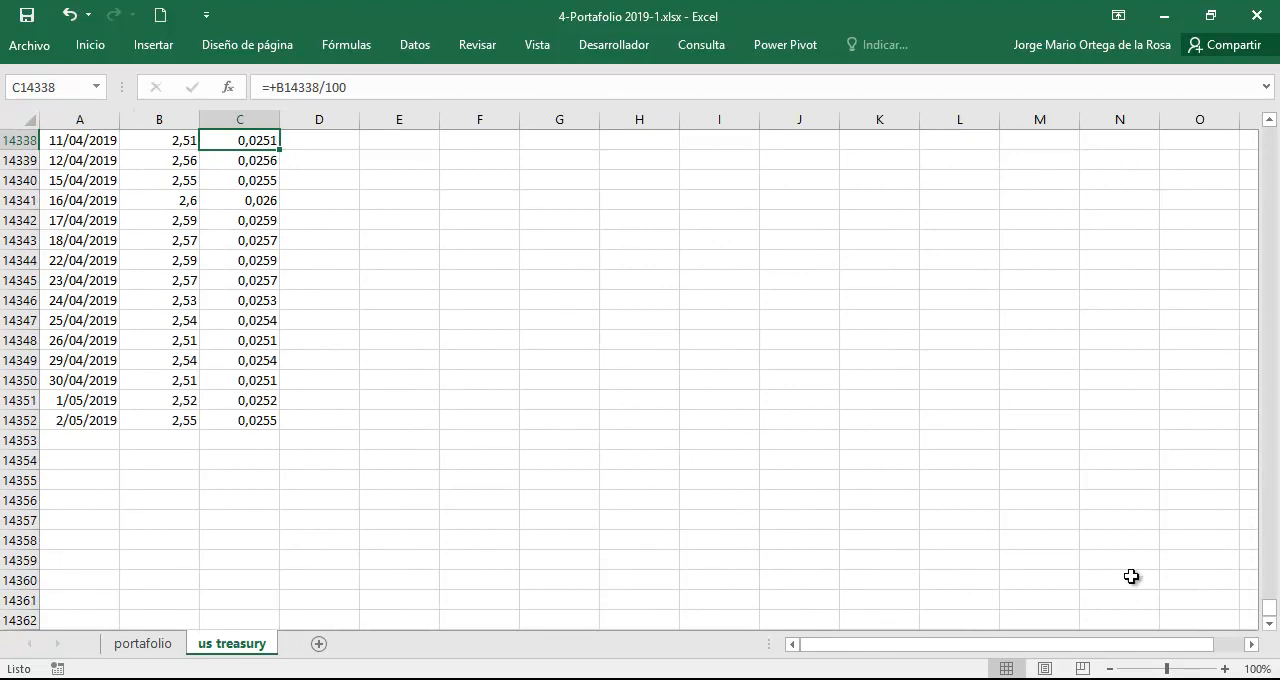
Locate the Anual and Mensual averages beside the early January 2009 rates on the us treasury sheet.
left_click_drag(1274, 608, 1269, 524)
scroll(368, 302, "up", 4)
scroll(368, 302, "up", 20)
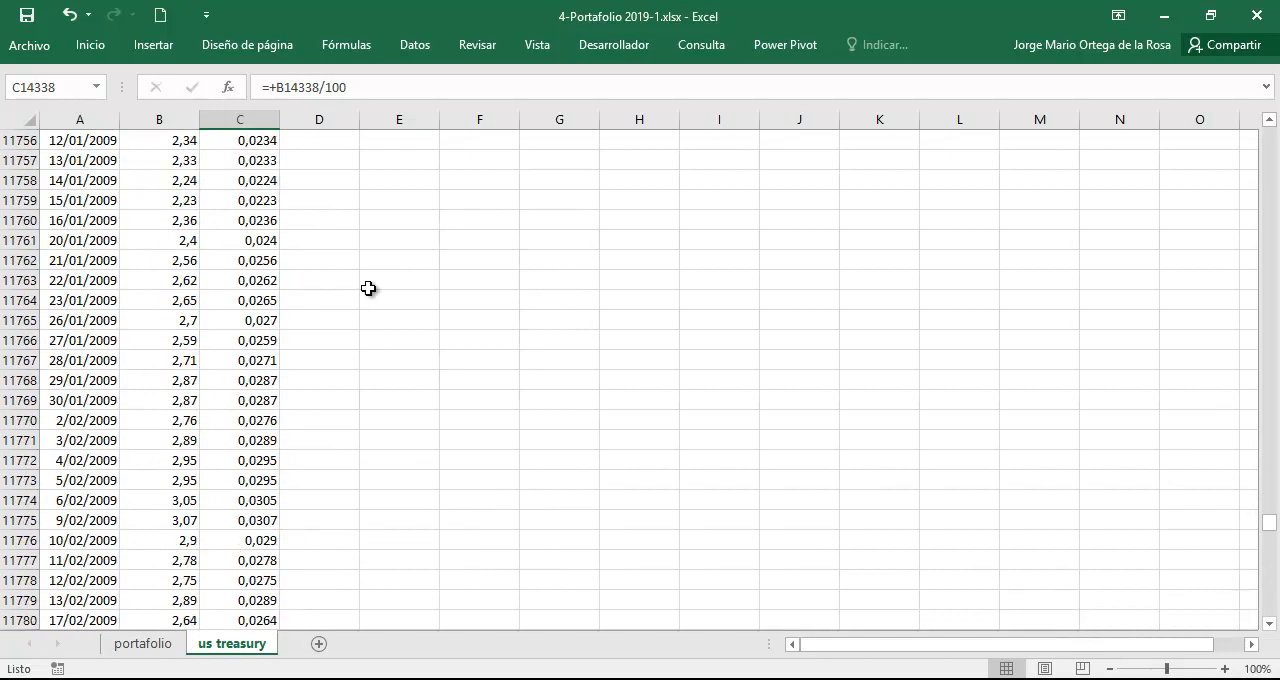
left_click(465, 244)
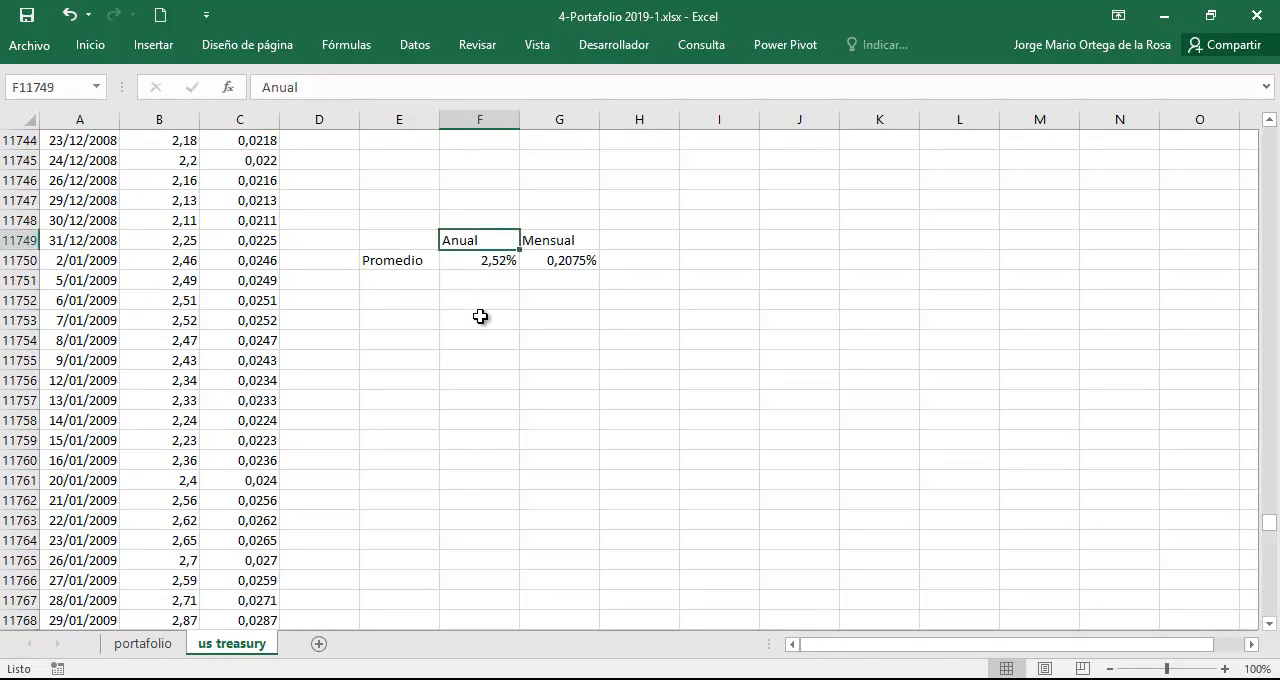
scroll(473, 313, "up", 2, "ctrl")
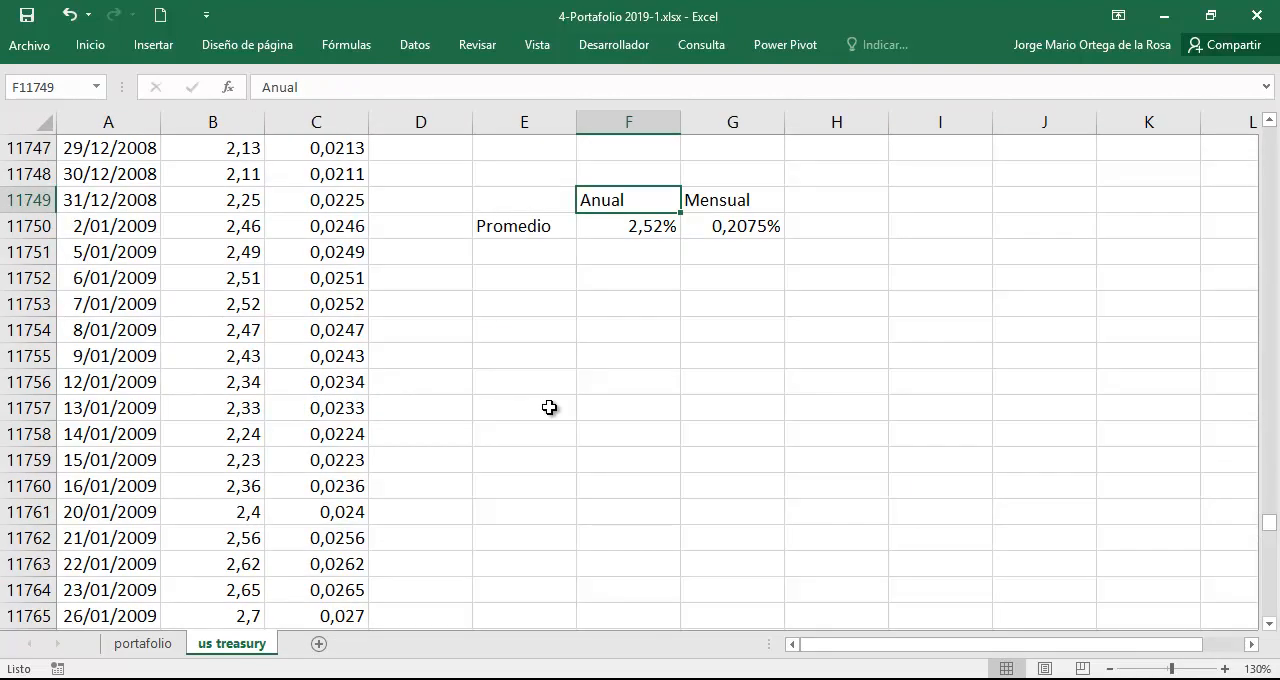
scroll(549, 413, "up", 1)
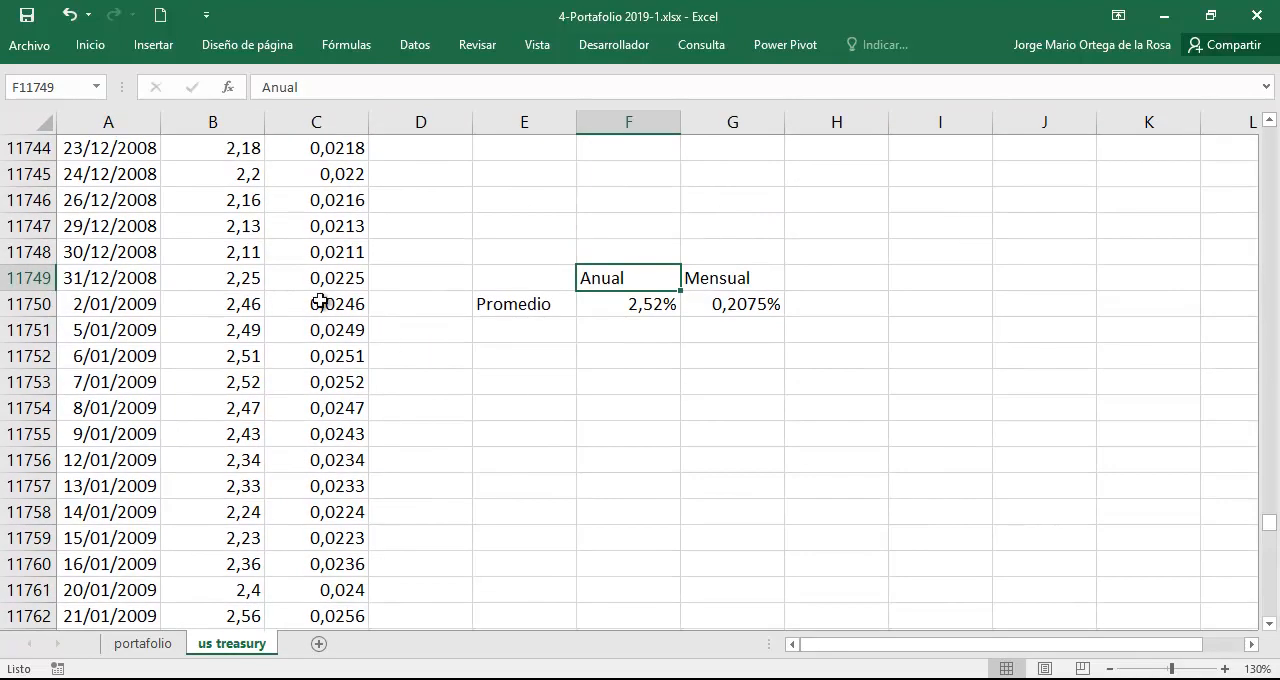
Inspect the formulas behind the annual average in F11750 and the monthly rate in G11750.
double_click(650, 303)
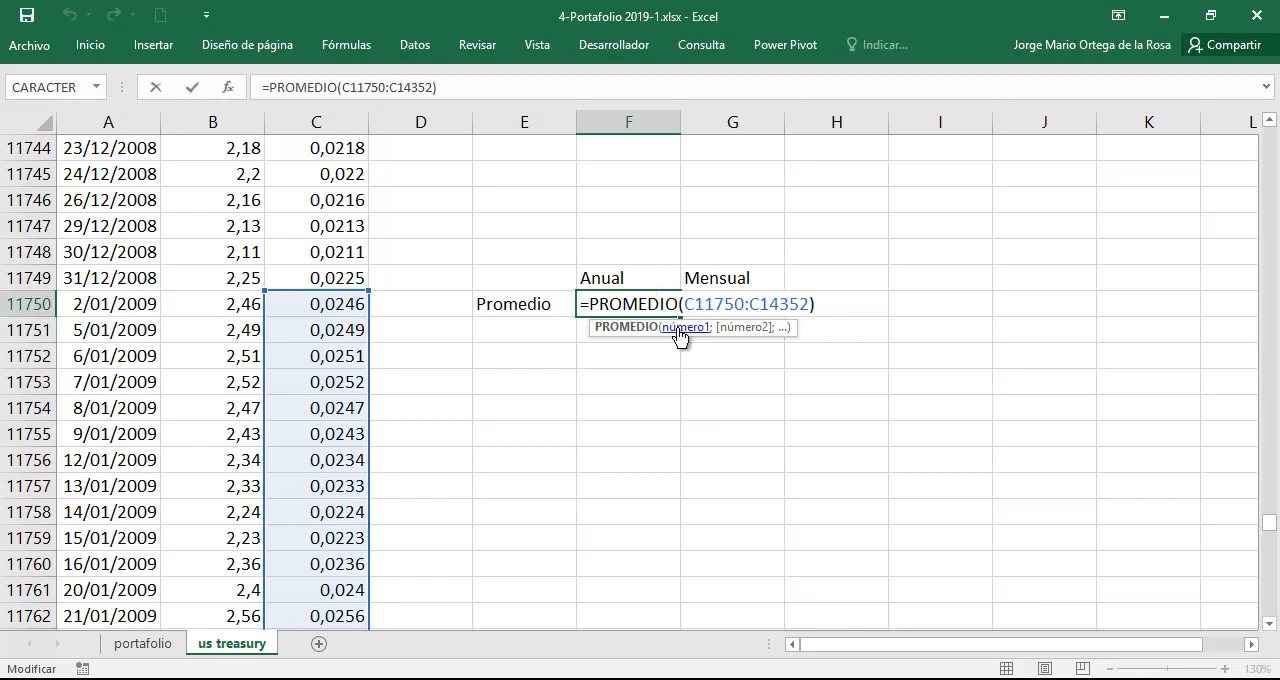
key("Return")
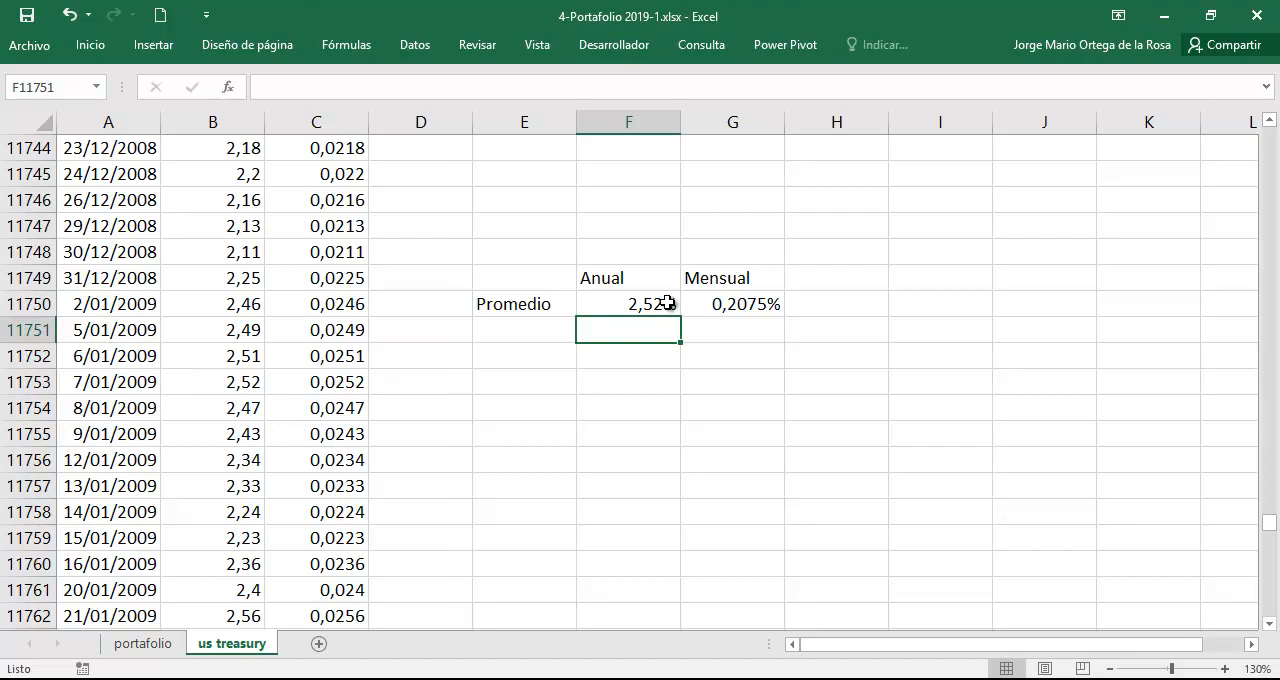
left_click(667, 304)
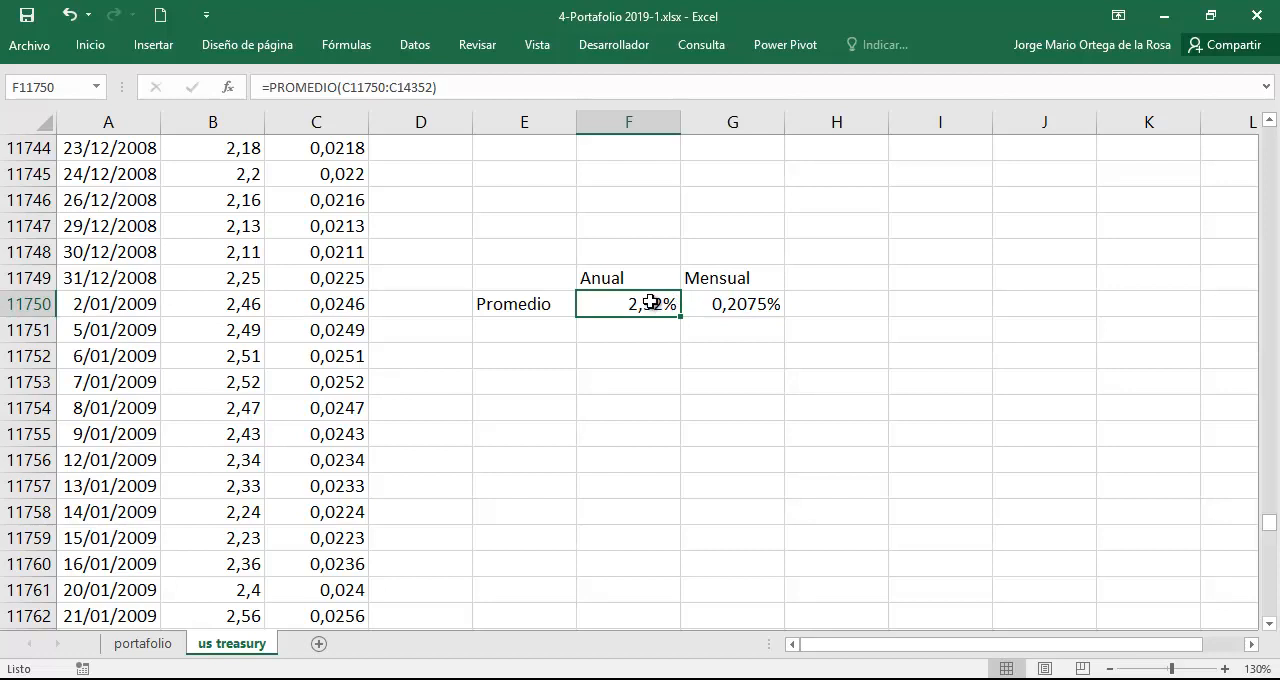
double_click(743, 304)
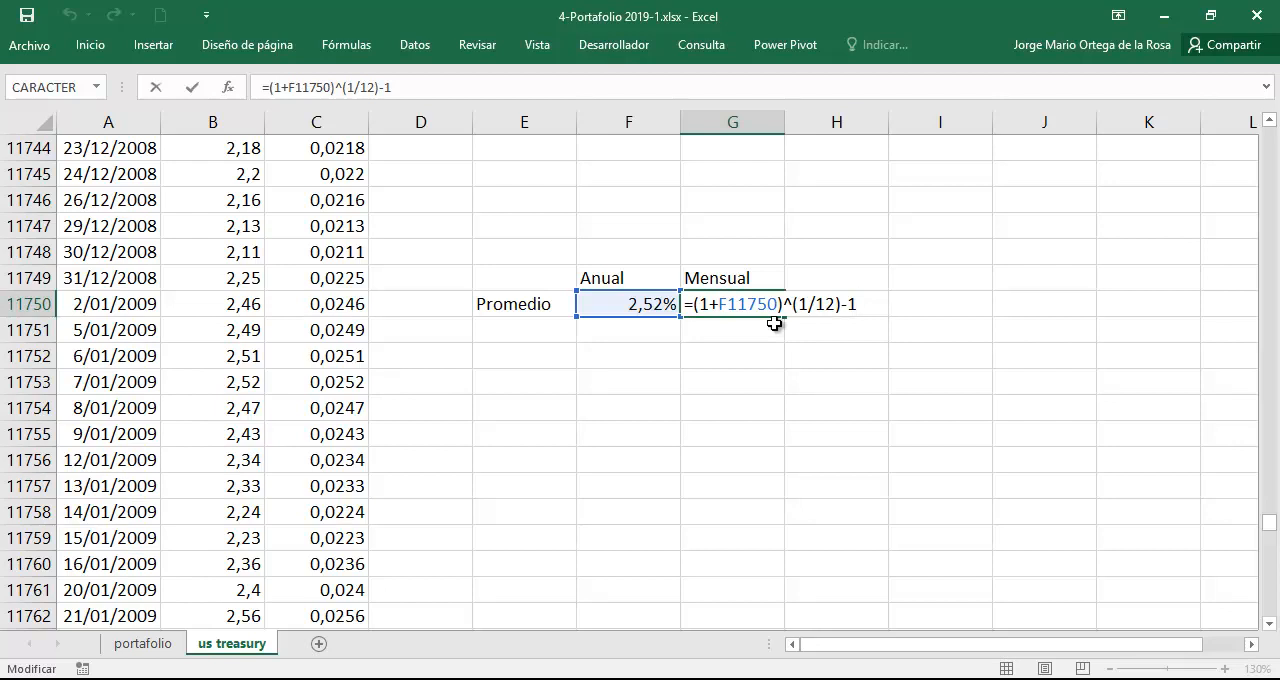
key("Return")
key("Up")
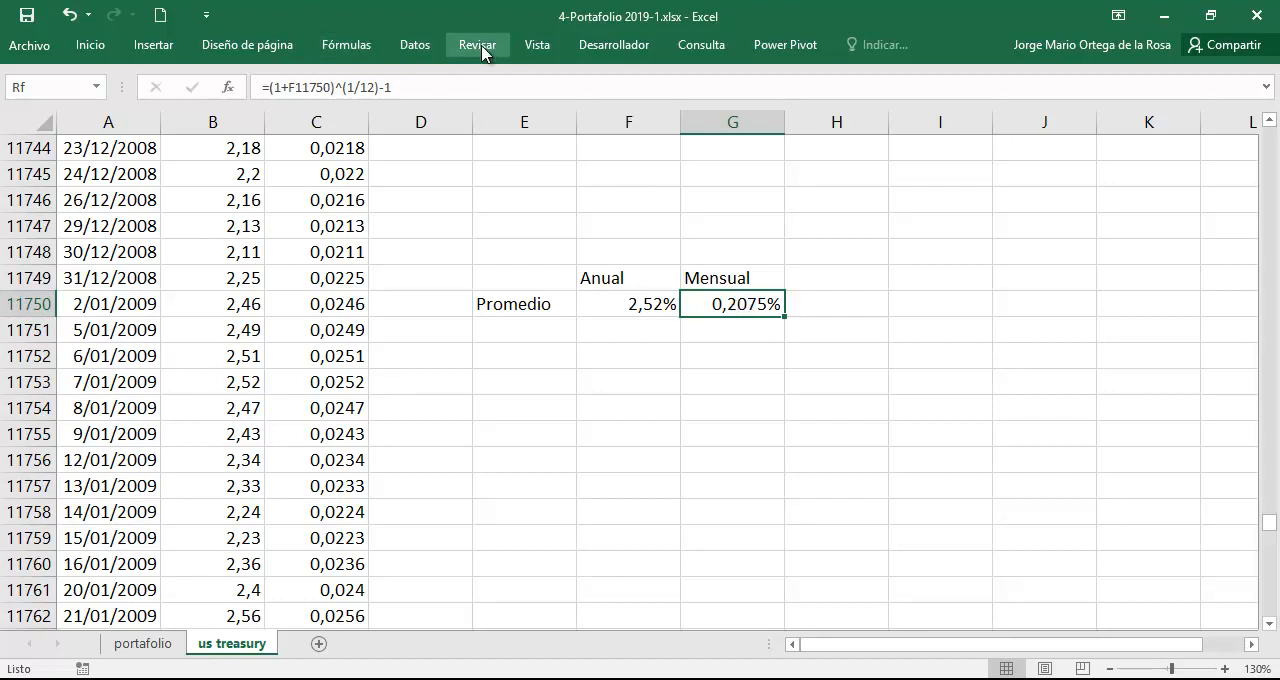
Delete the defined name Rf from the workbook and close the name manager.
double_click(350, 50)
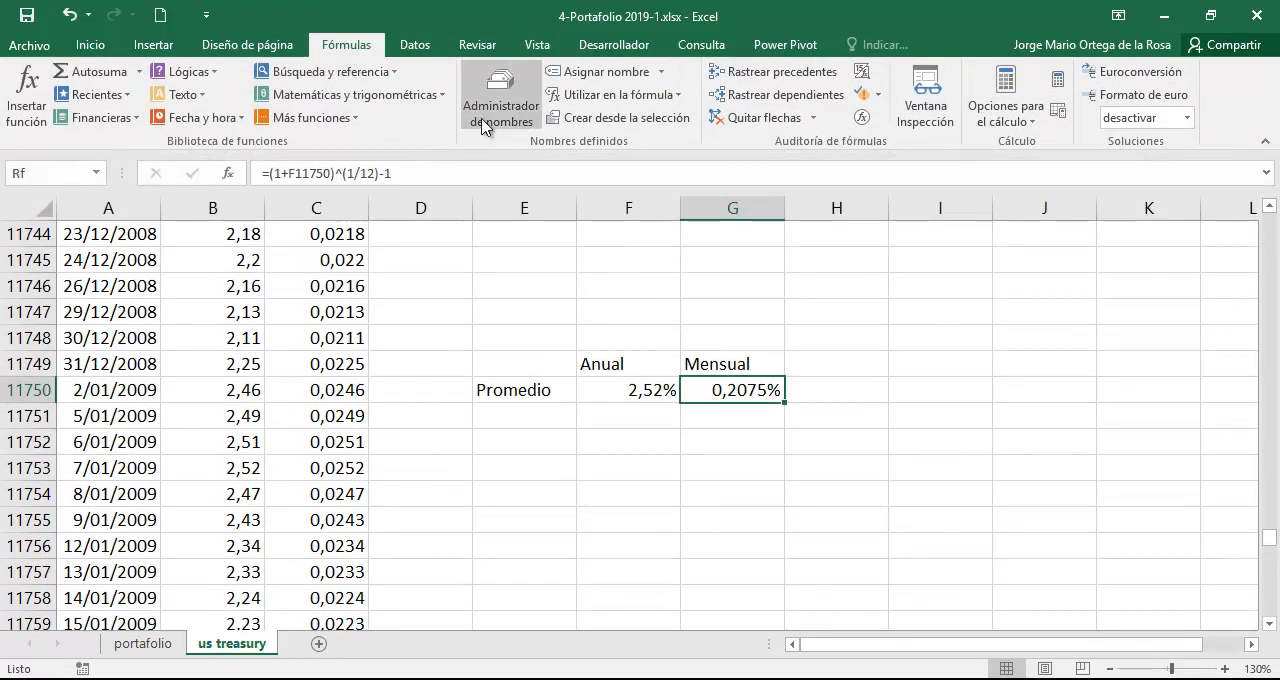
left_click(500, 112)
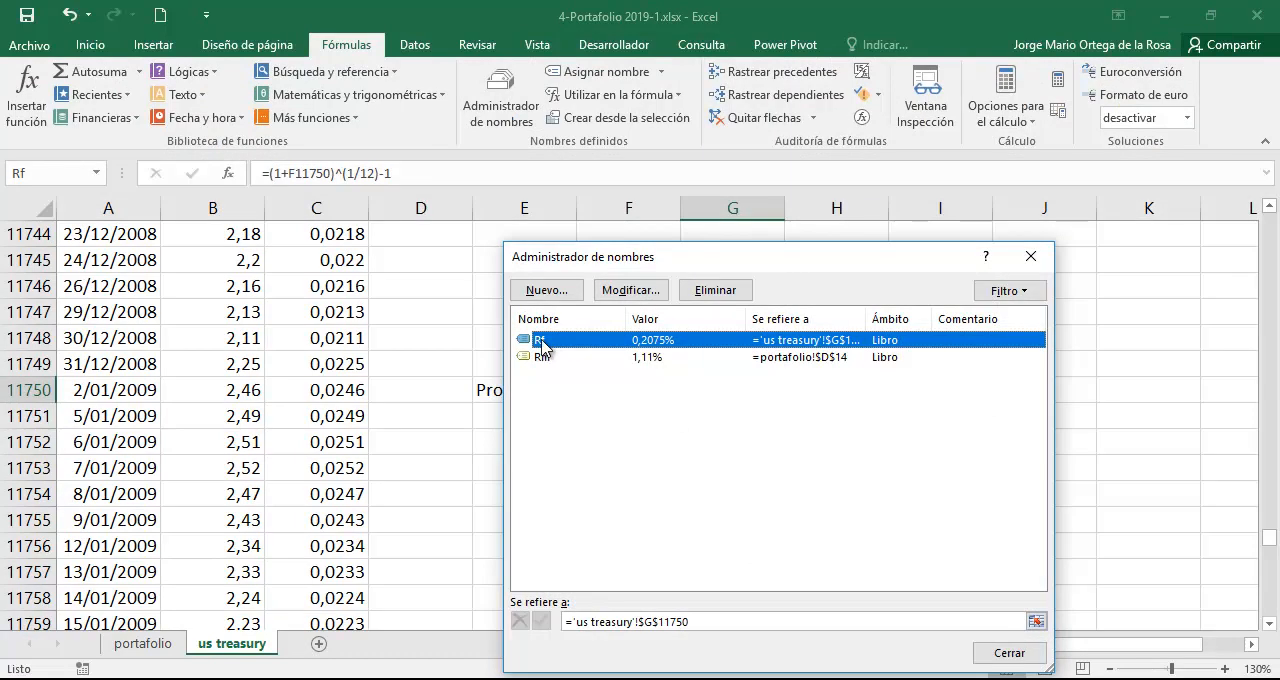
left_click(726, 292)
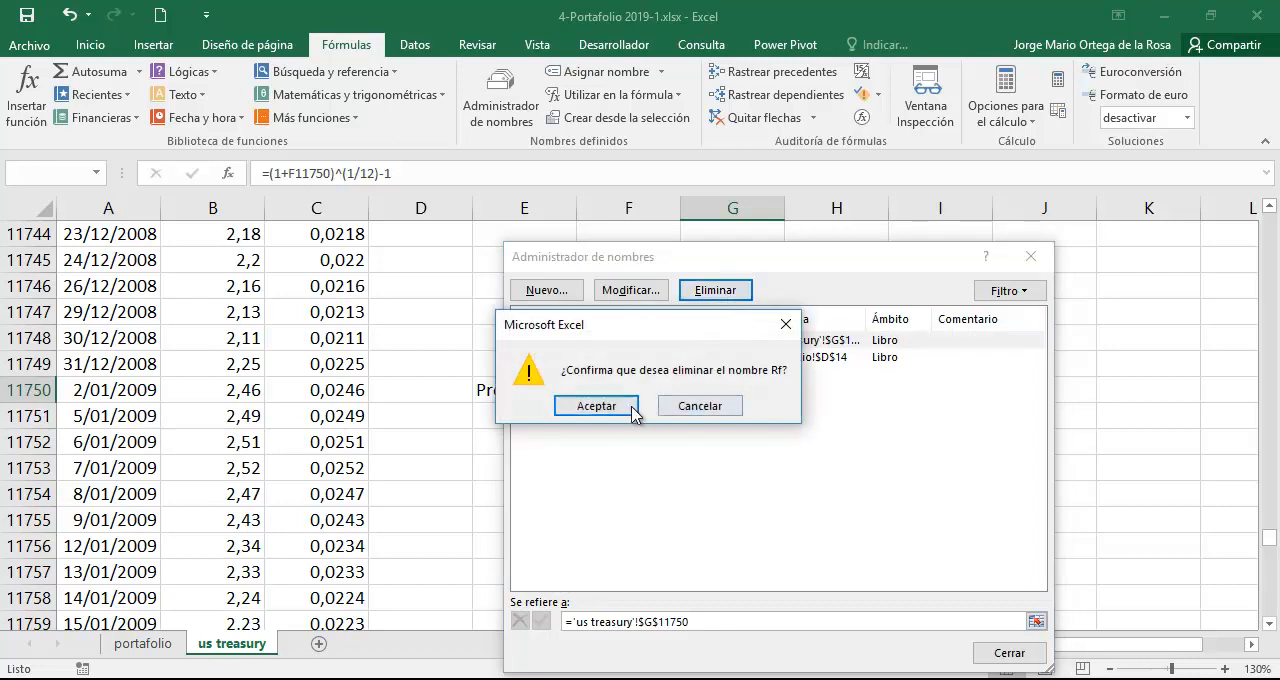
left_click(597, 406)
left_click(1031, 257)
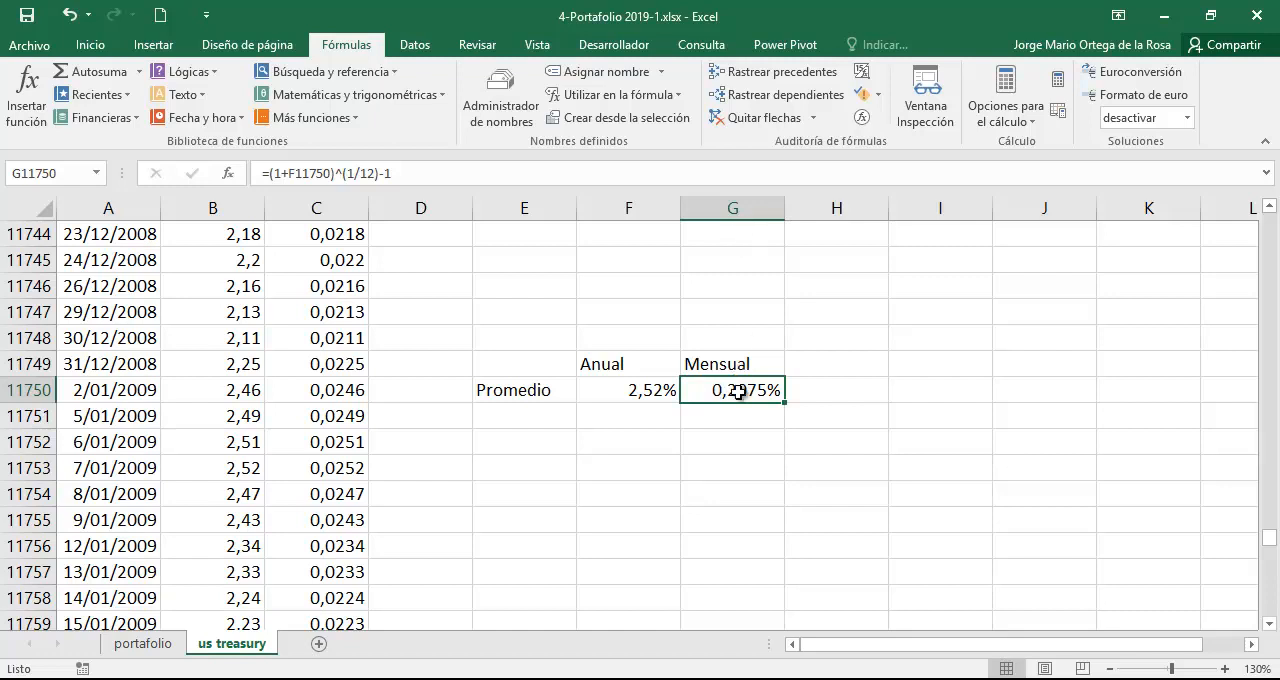
Define the name Rf for the monthly average rate in G11750 and reselect the cell to check it.
left_click(66, 169)
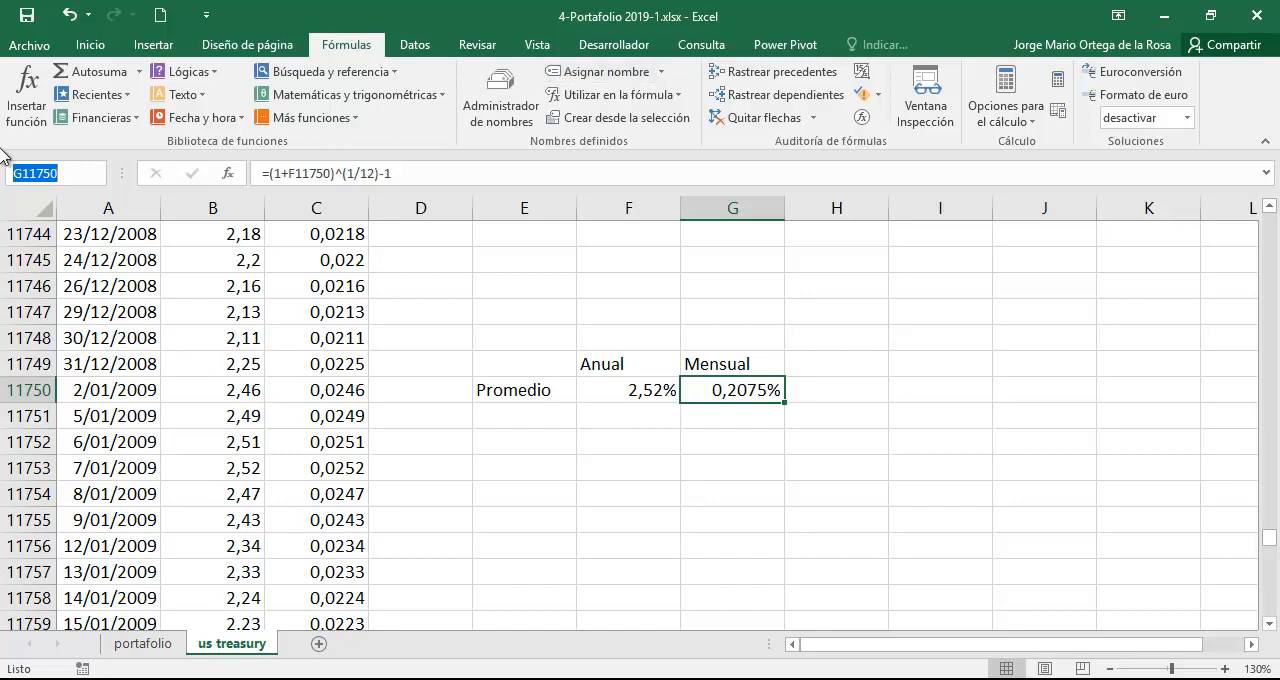
type("R")
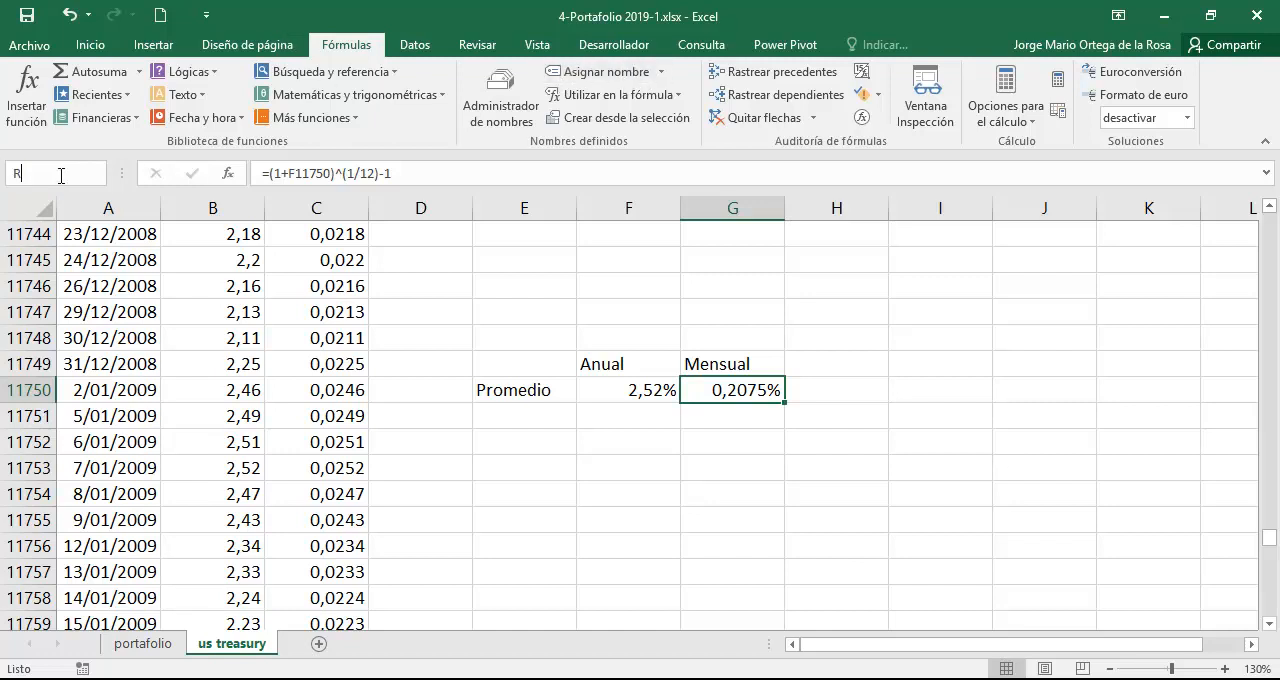
type("f")
key("Return")
key("Return")
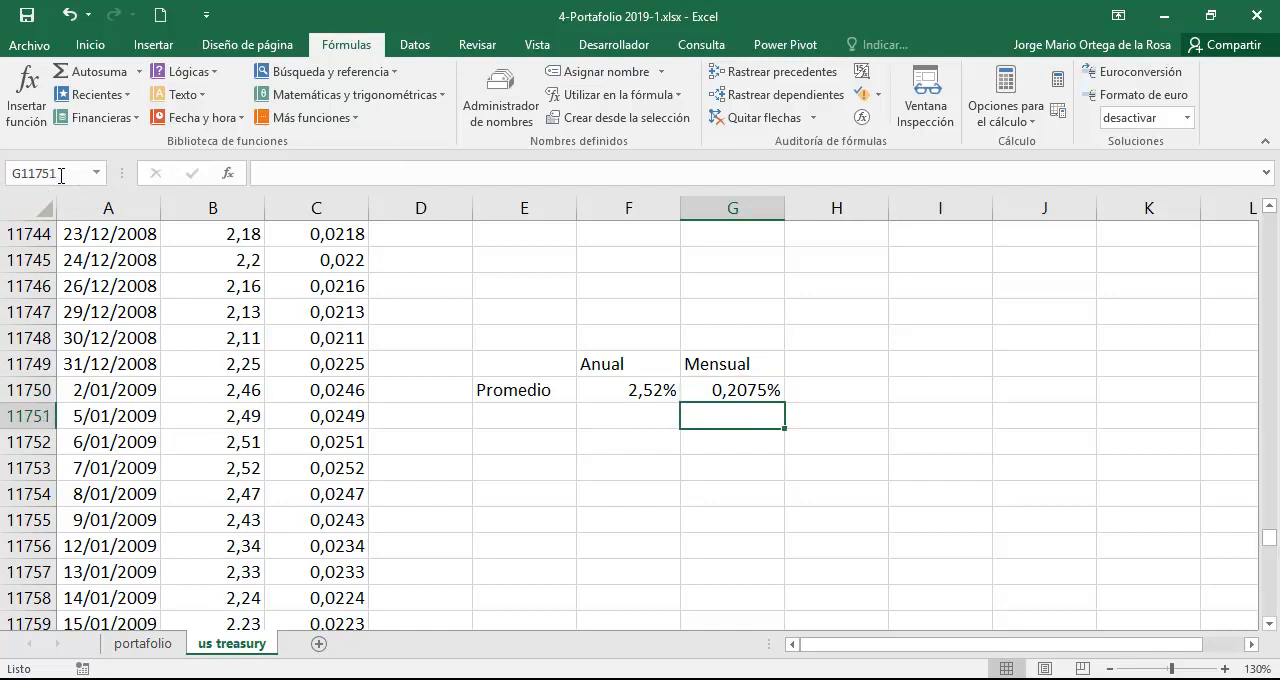
left_click(760, 394)
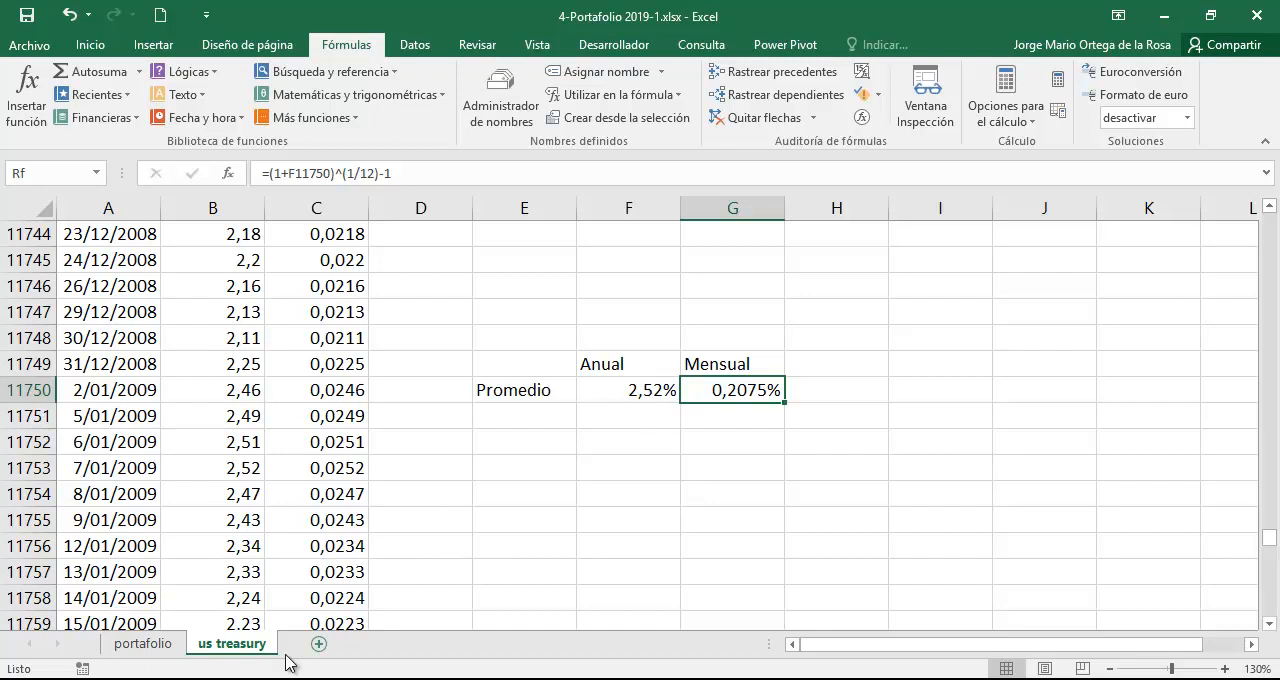
On the portafolio sheet, inspect the formulas behind the S&P 500 return Rm, the volatilities in row 15 and the Beta in E17.
left_click(143, 644)
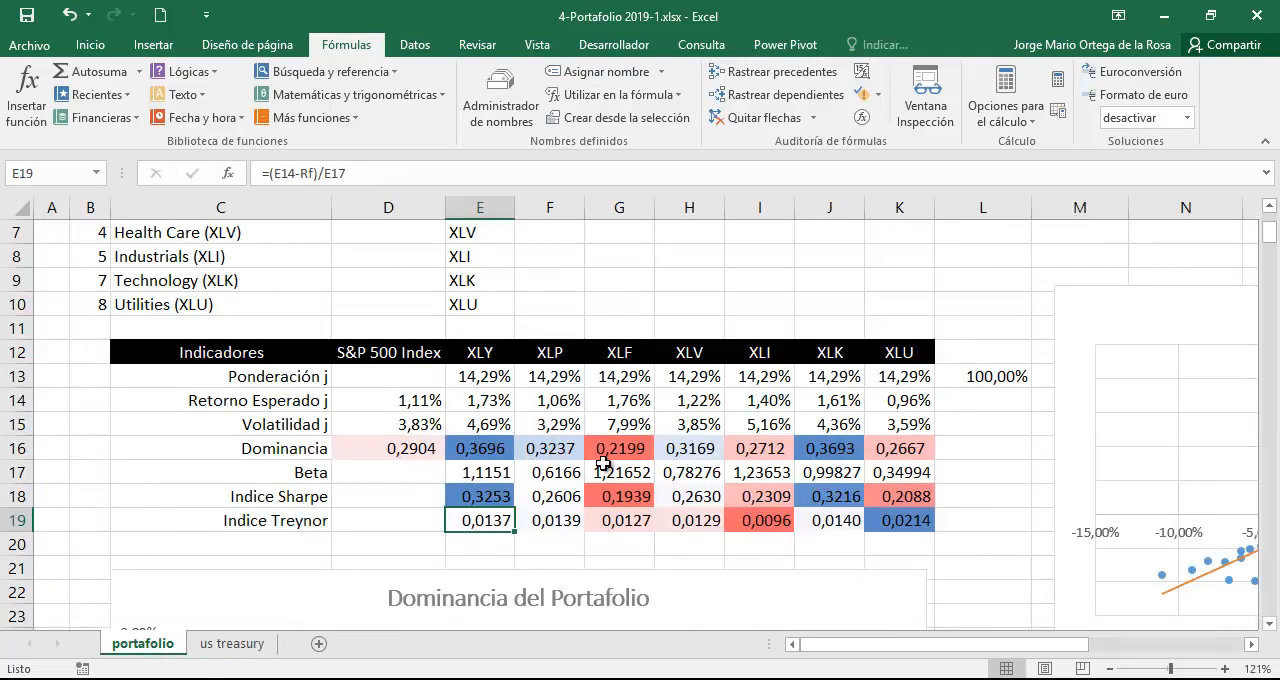
left_click(425, 402)
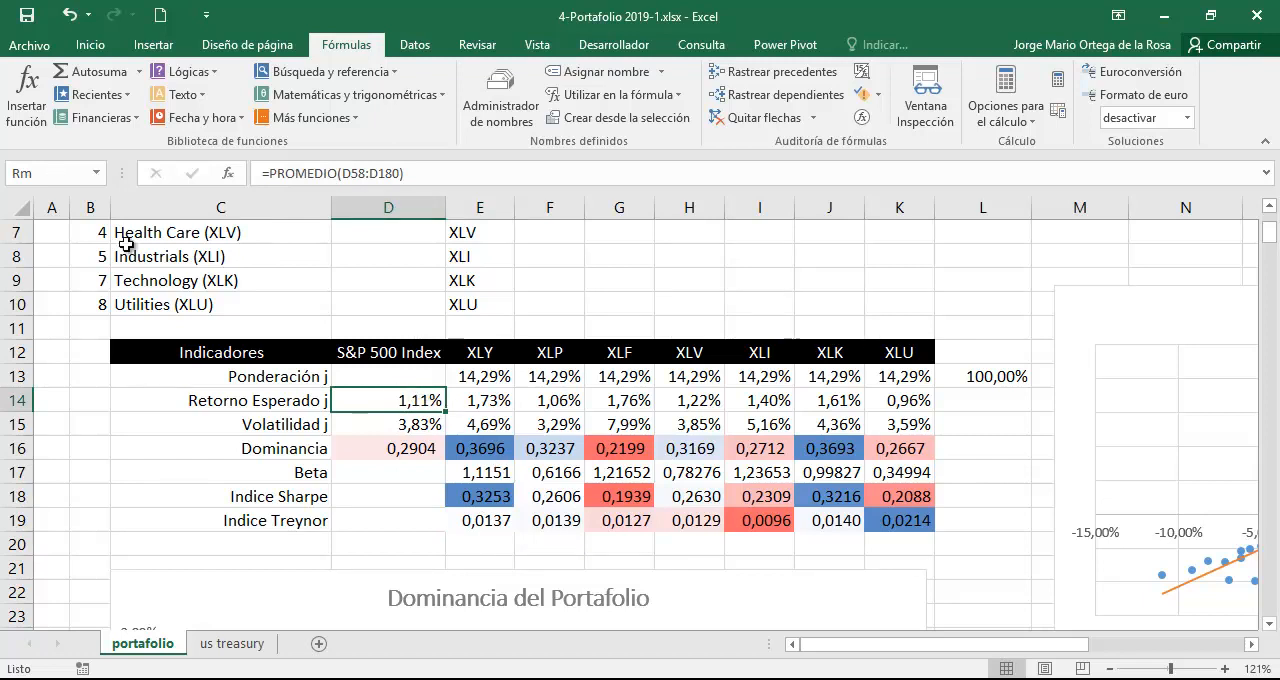
left_click(42, 170)
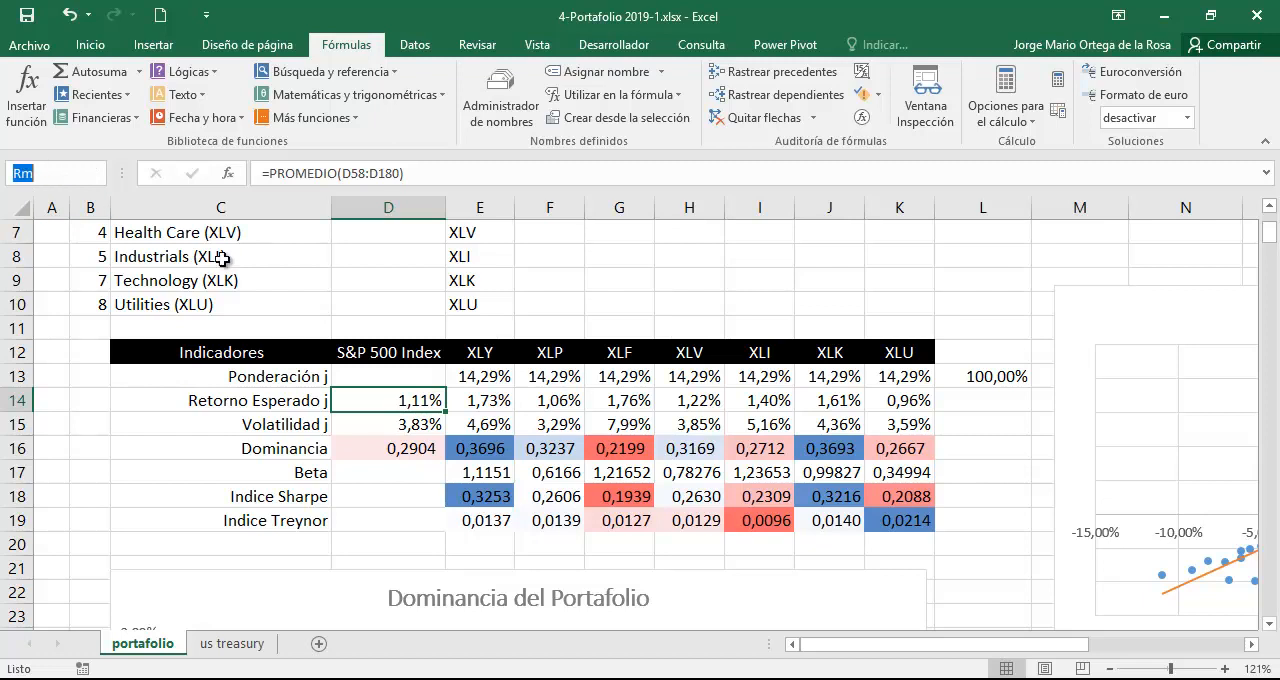
left_click(480, 428)
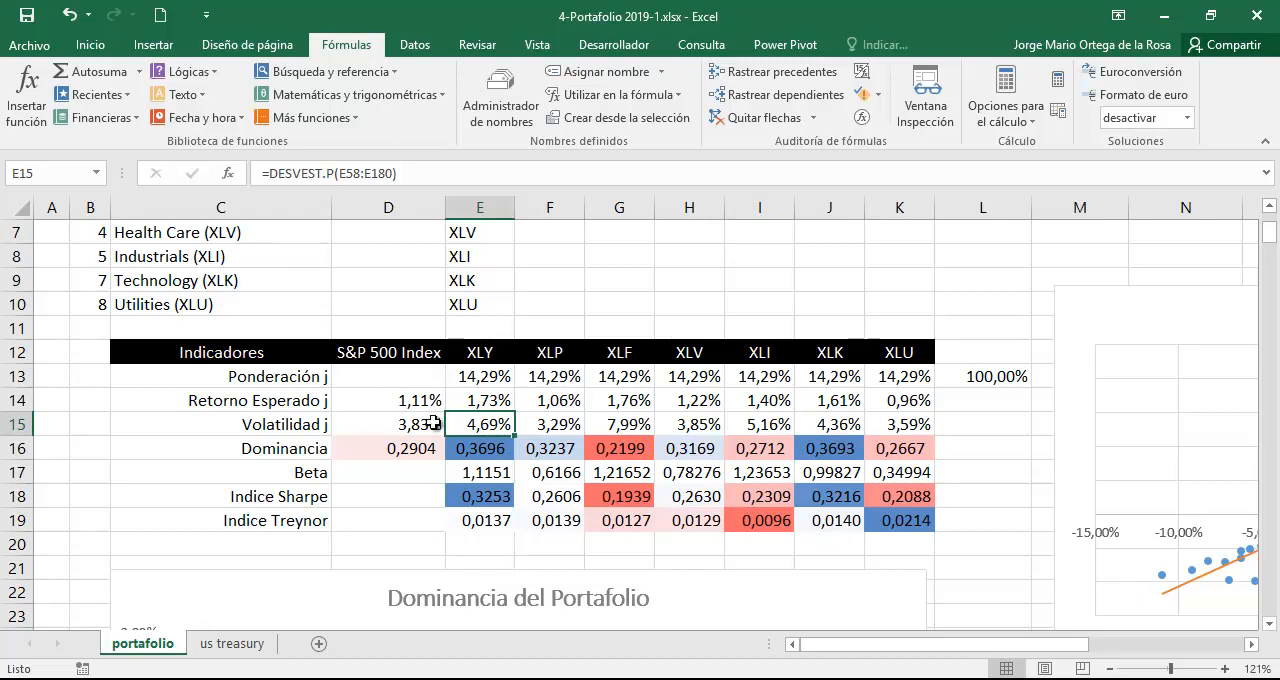
left_click(433, 423)
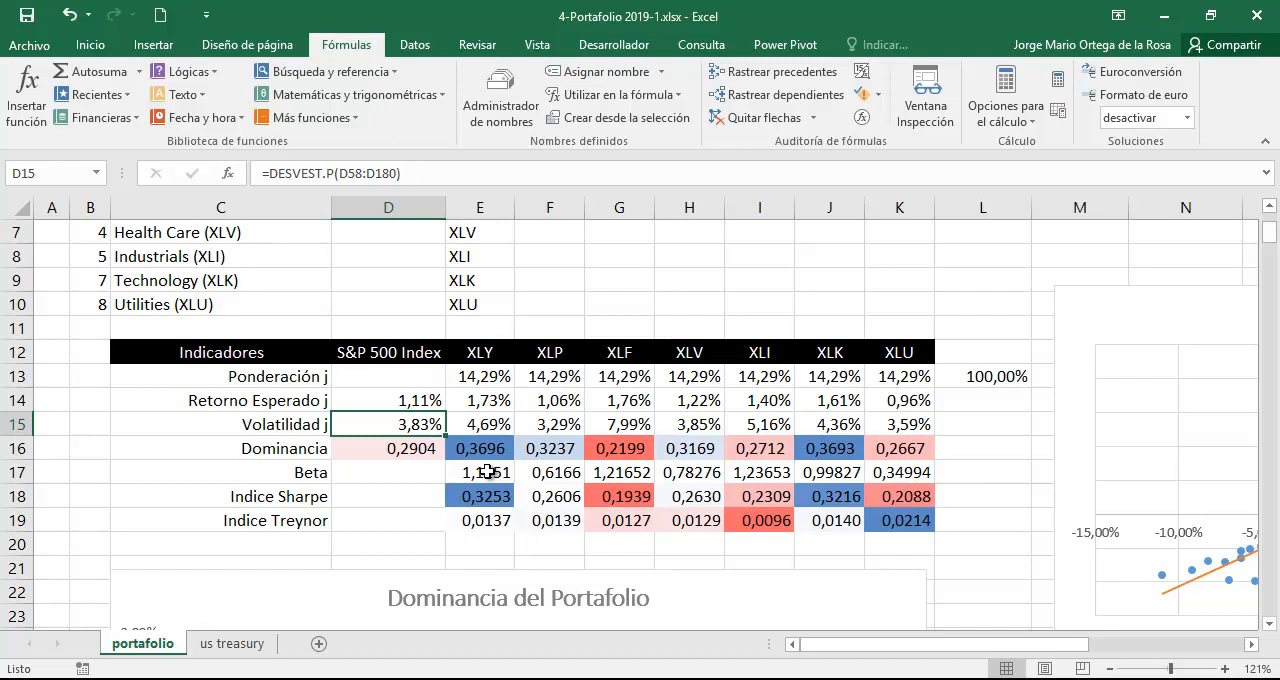
left_click_drag(486, 472, 900, 472)
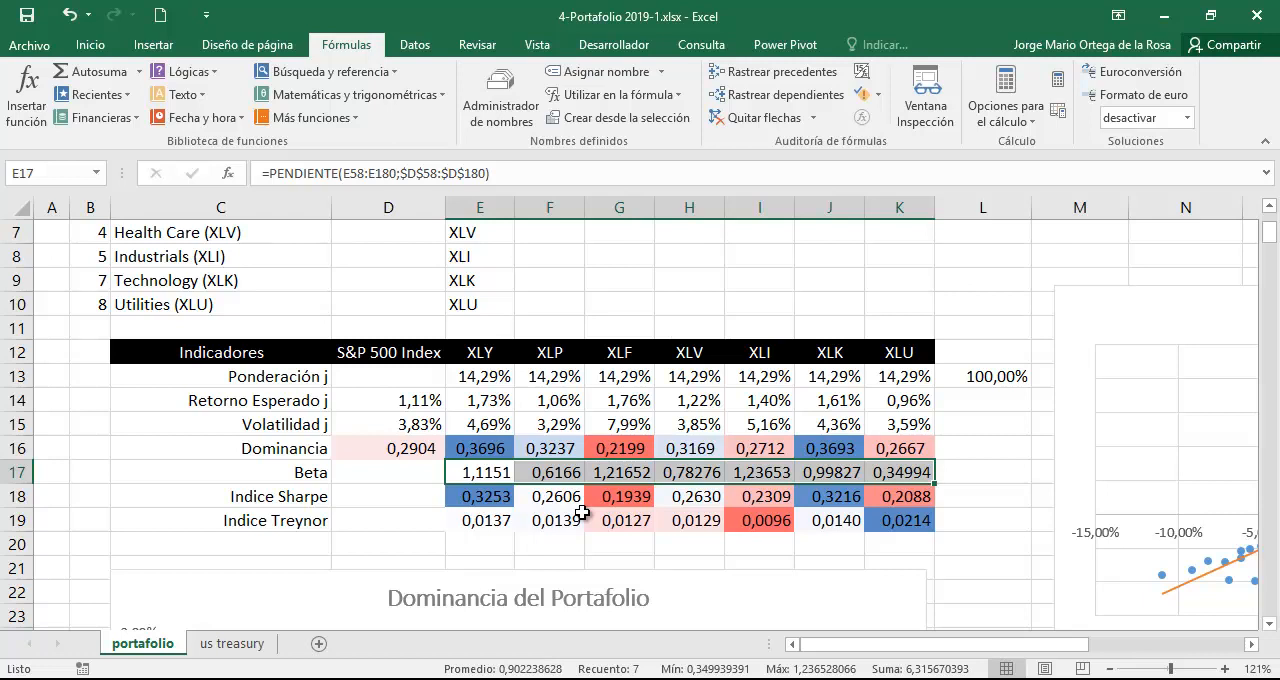
left_click(508, 469)
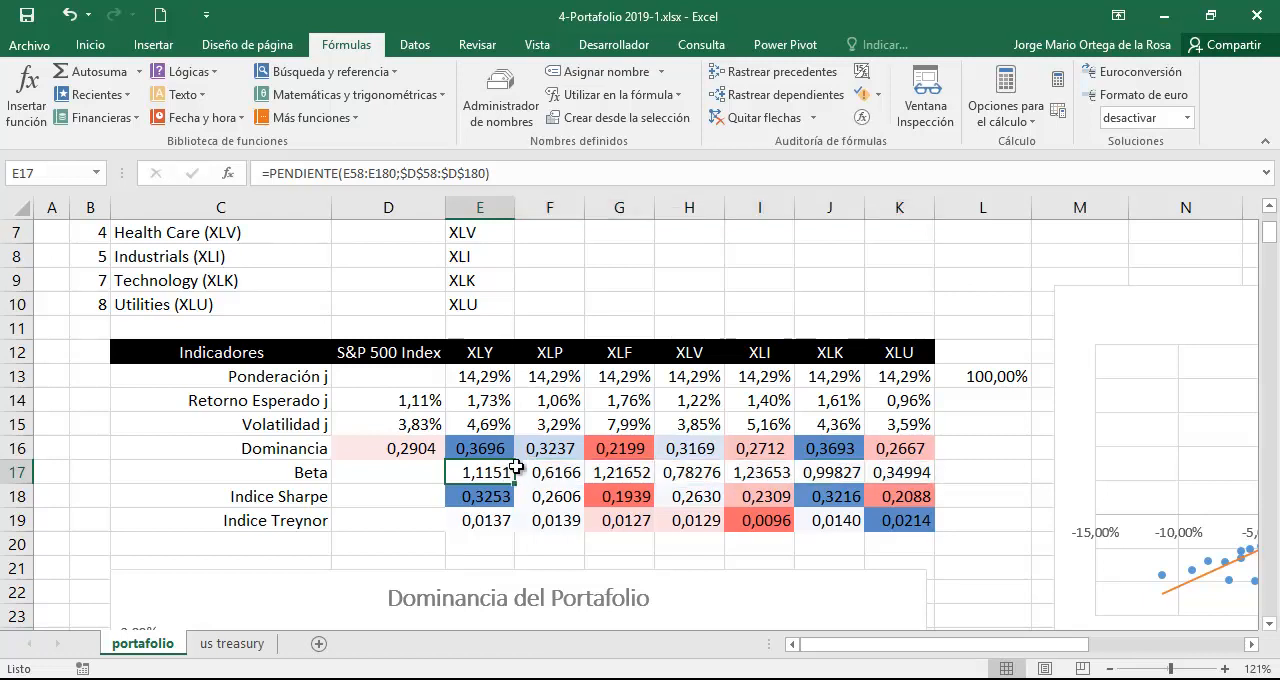
Remove the existing scatter chart beside the Indicadores table and reselect the XLY Beta cell E17.
scroll(497, 470, "down", 1)
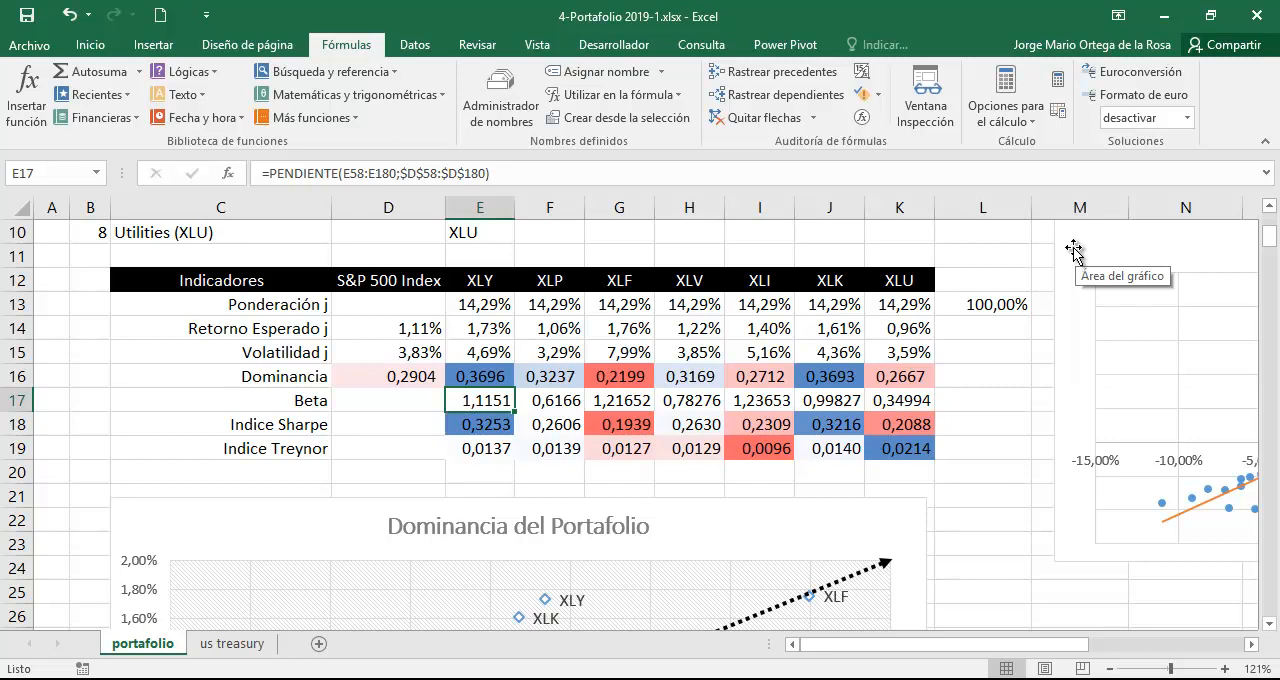
left_click_drag(1074, 249, 1018, 260)
left_click(480, 400)
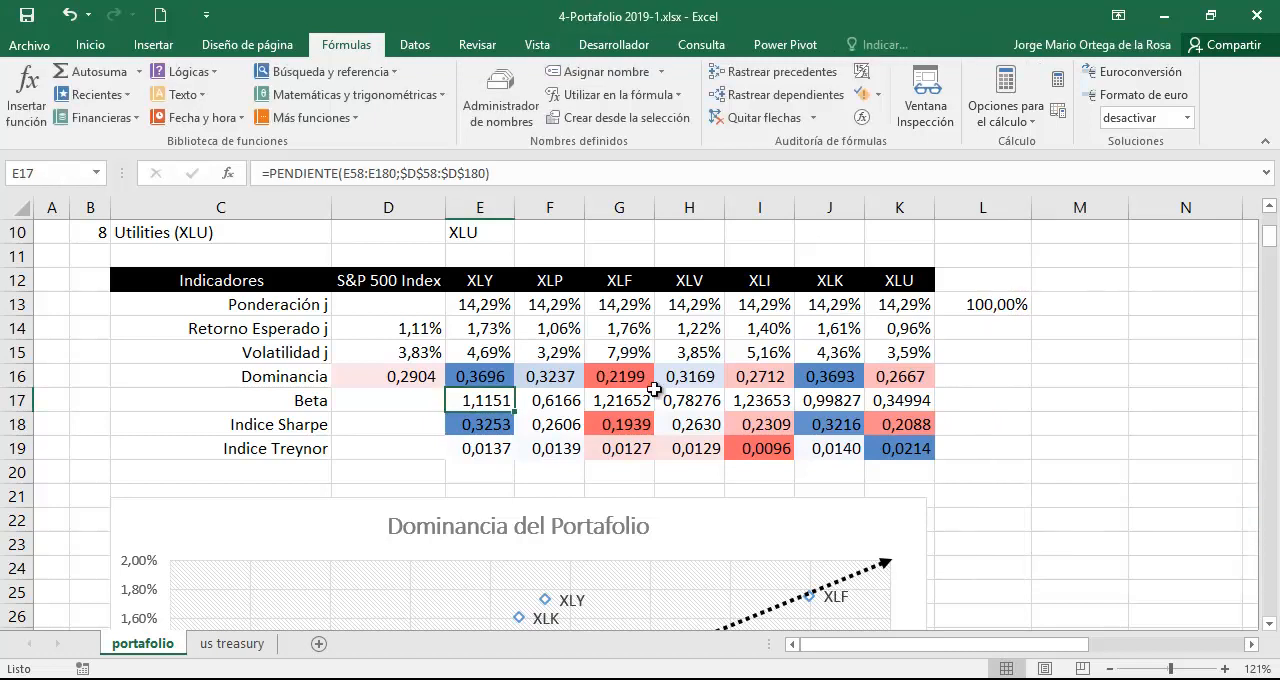
Insert a markers-only scatter chart of the S&P 500 Index and XLY returns in D57:E180 and shift it toward columns H to N.
scroll(524, 464, "down", 13)
scroll(524, 464, "down", 2)
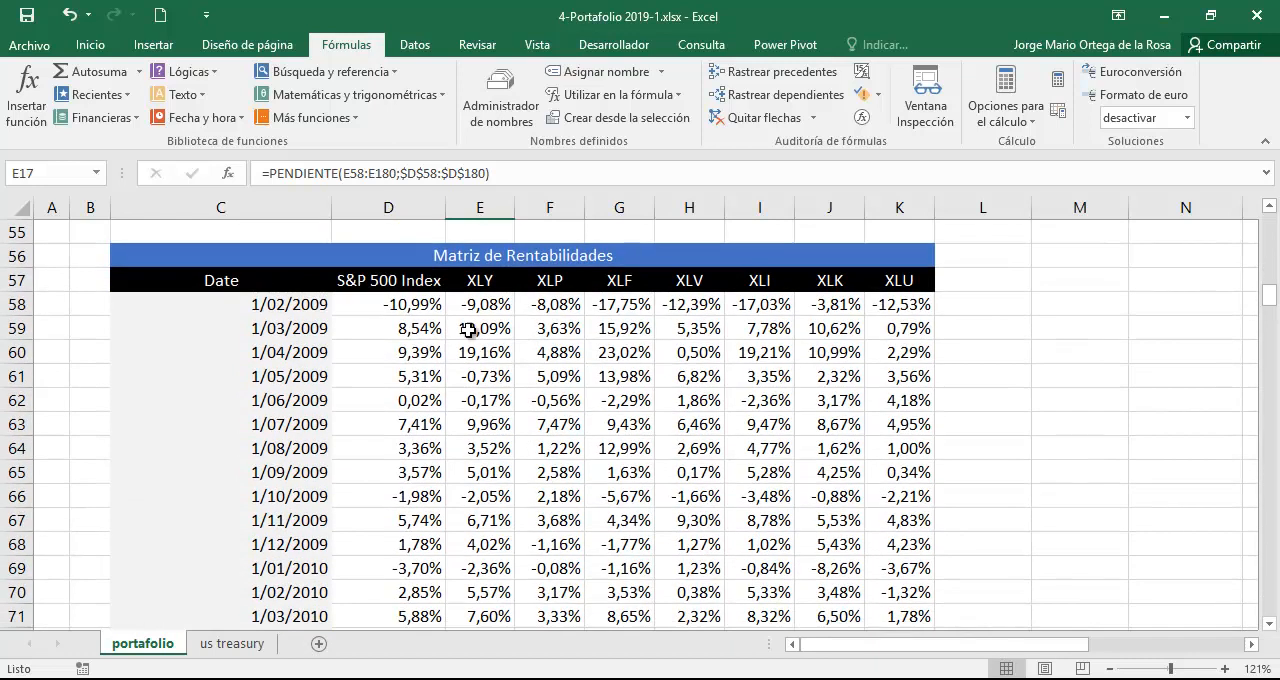
left_click_drag(425, 280, 485, 395)
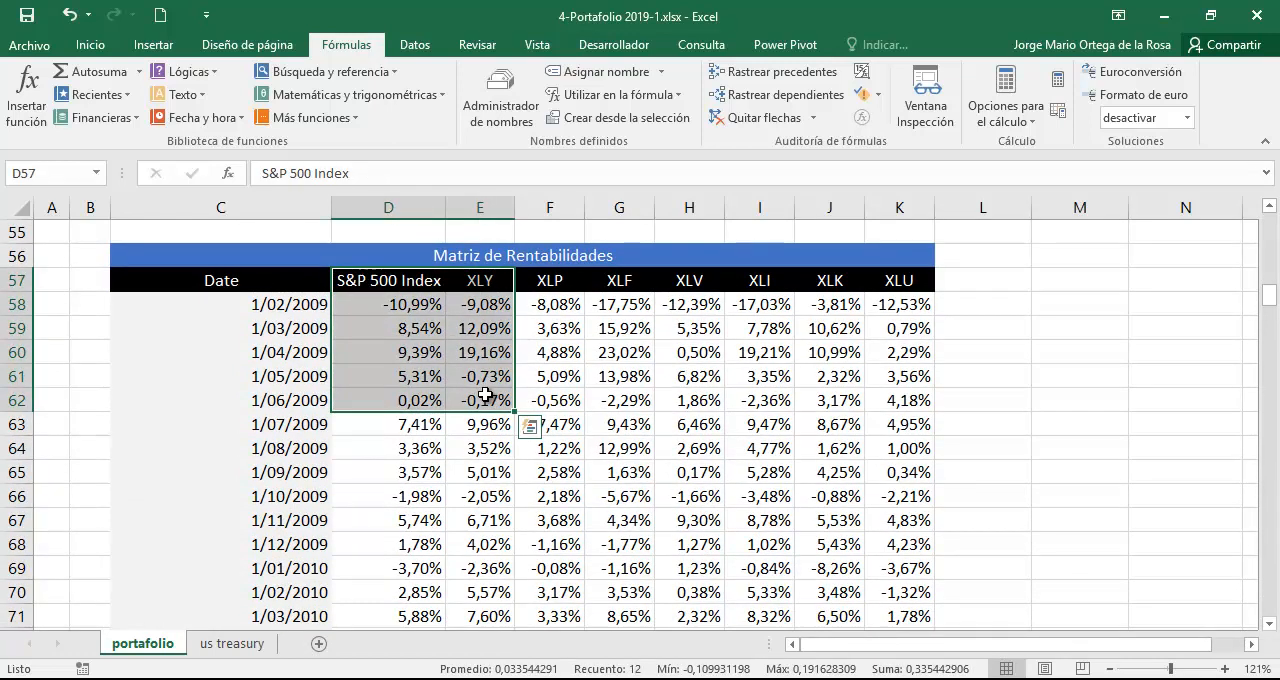
left_click(417, 281)
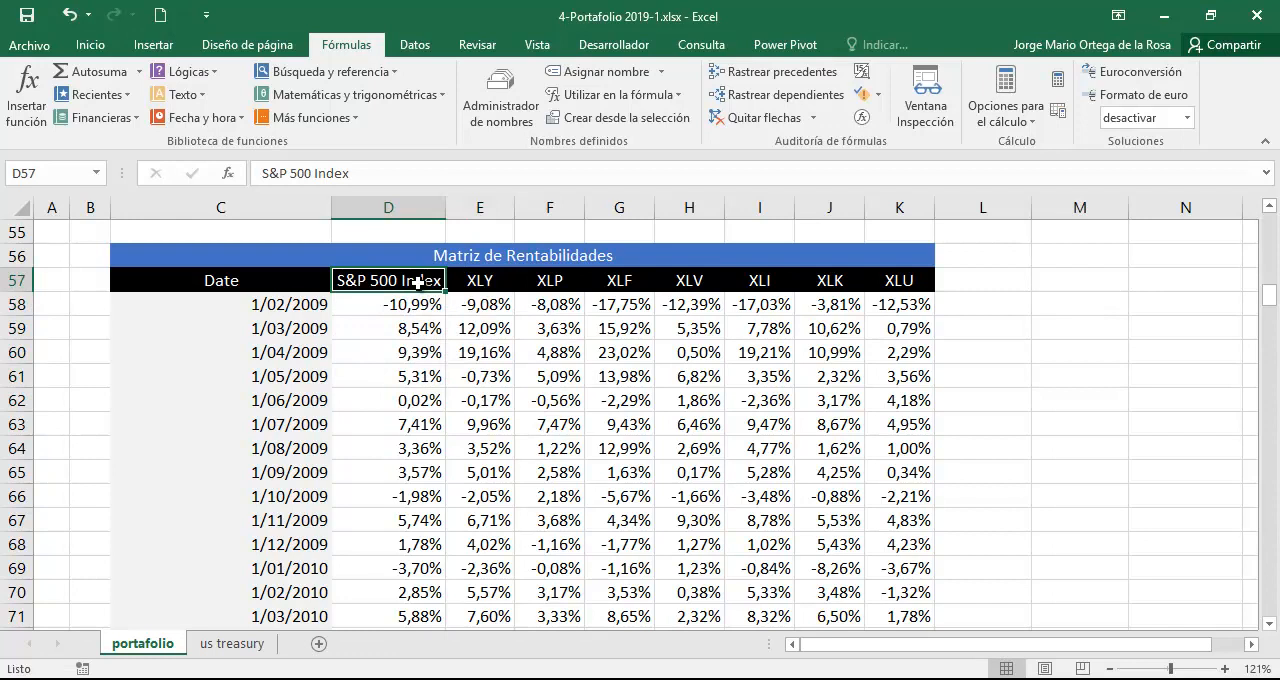
key("shift+Right")
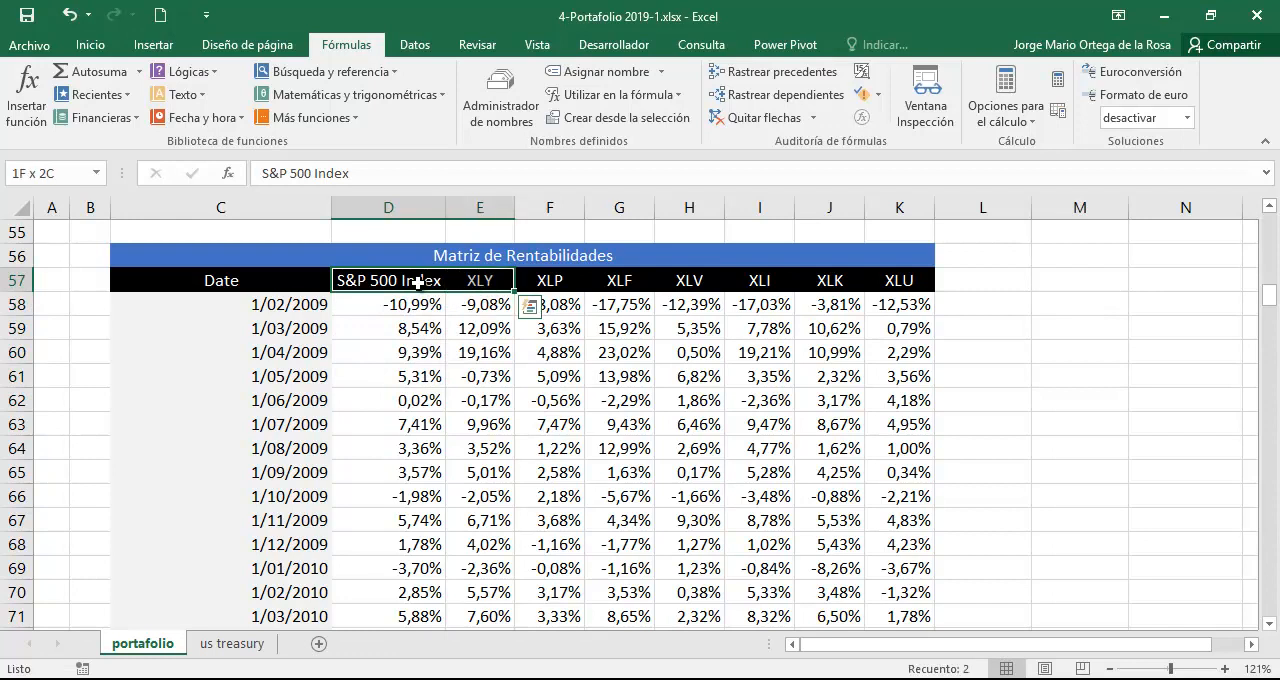
key("ctrl+shift+Down")
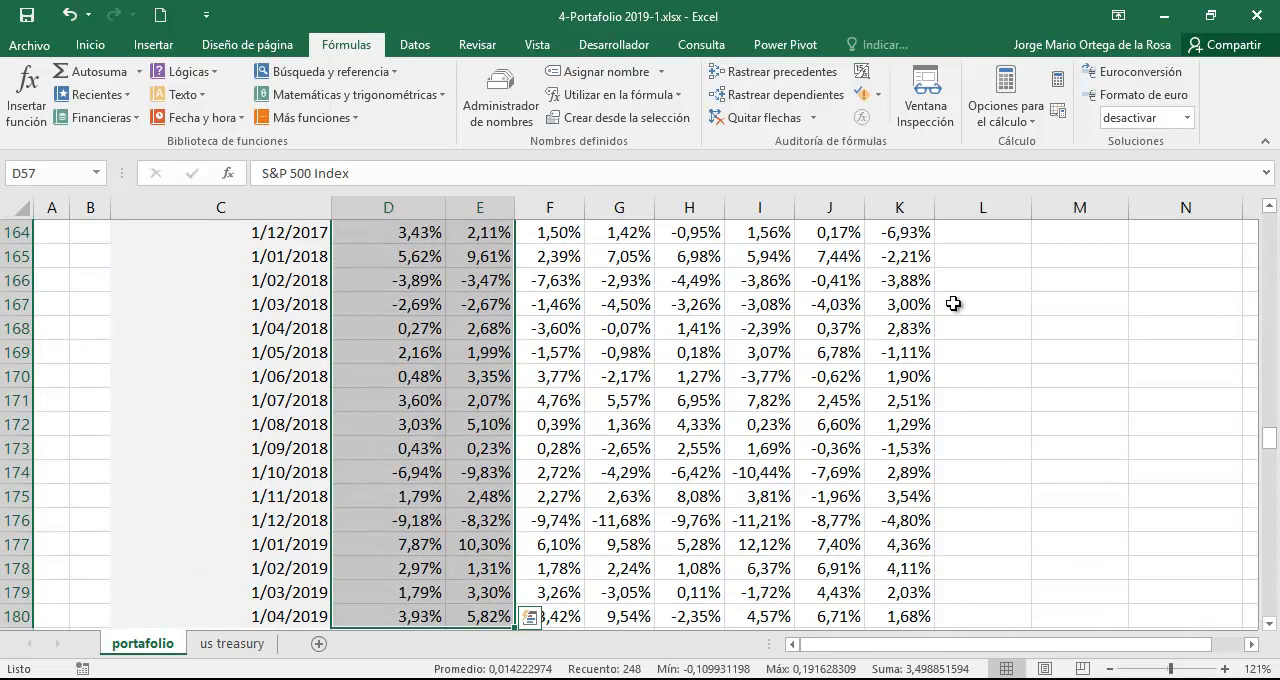
left_click_drag(1268, 434, 1270, 248)
left_click(146, 45)
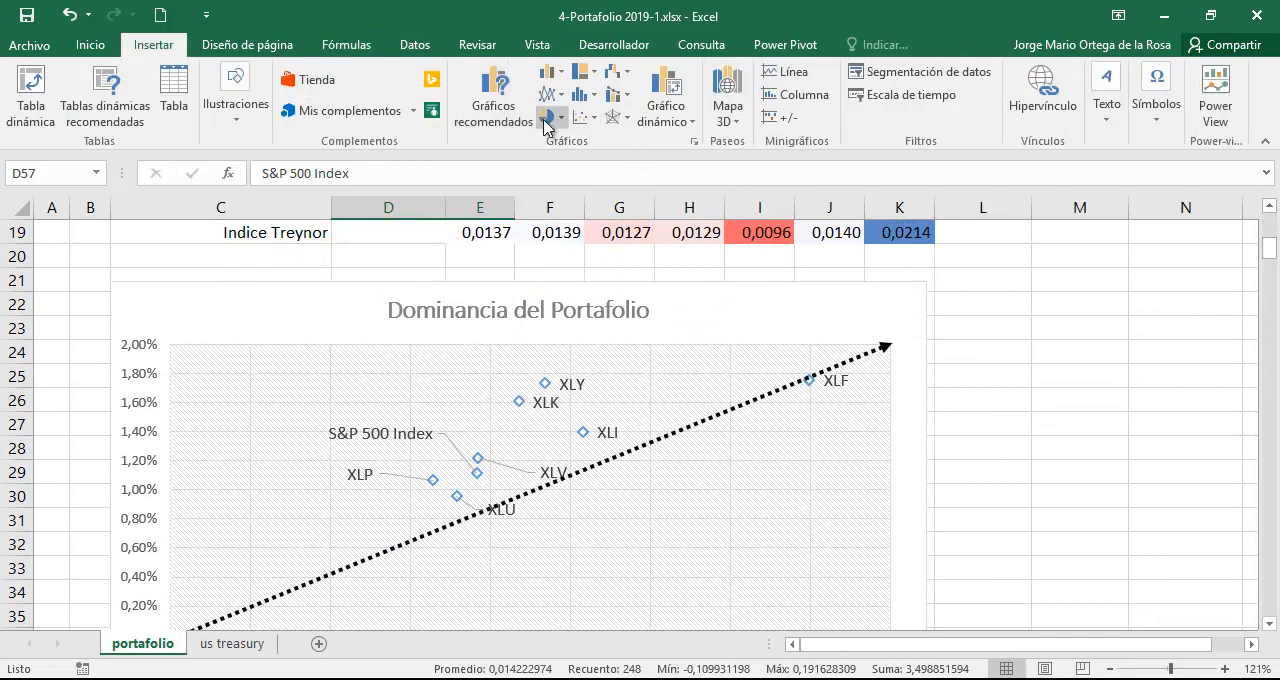
left_click(581, 117)
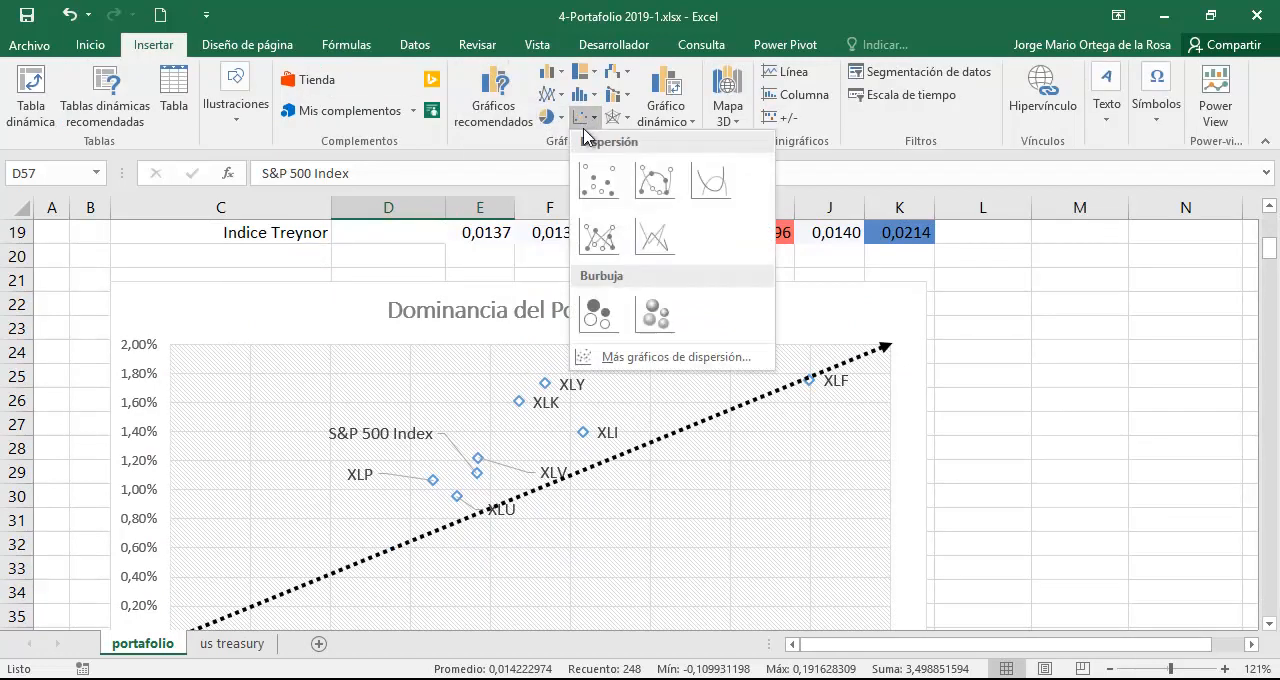
left_click(596, 178)
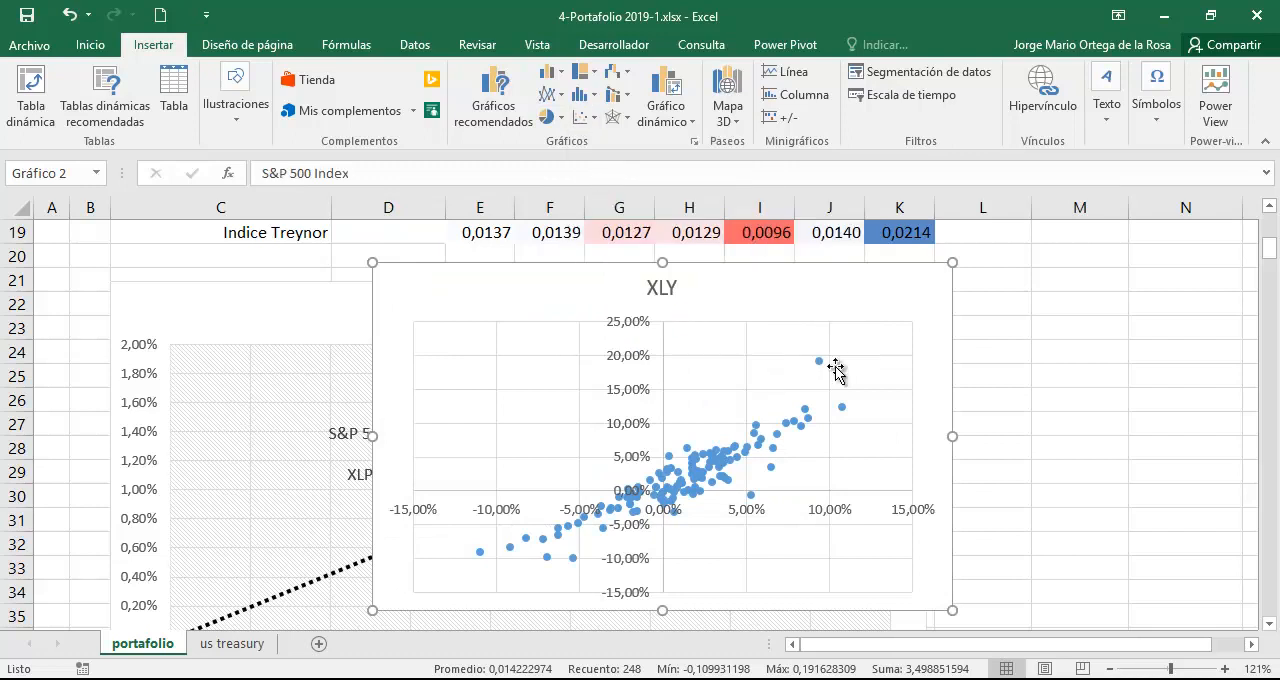
left_click_drag(751, 288, 1042, 253)
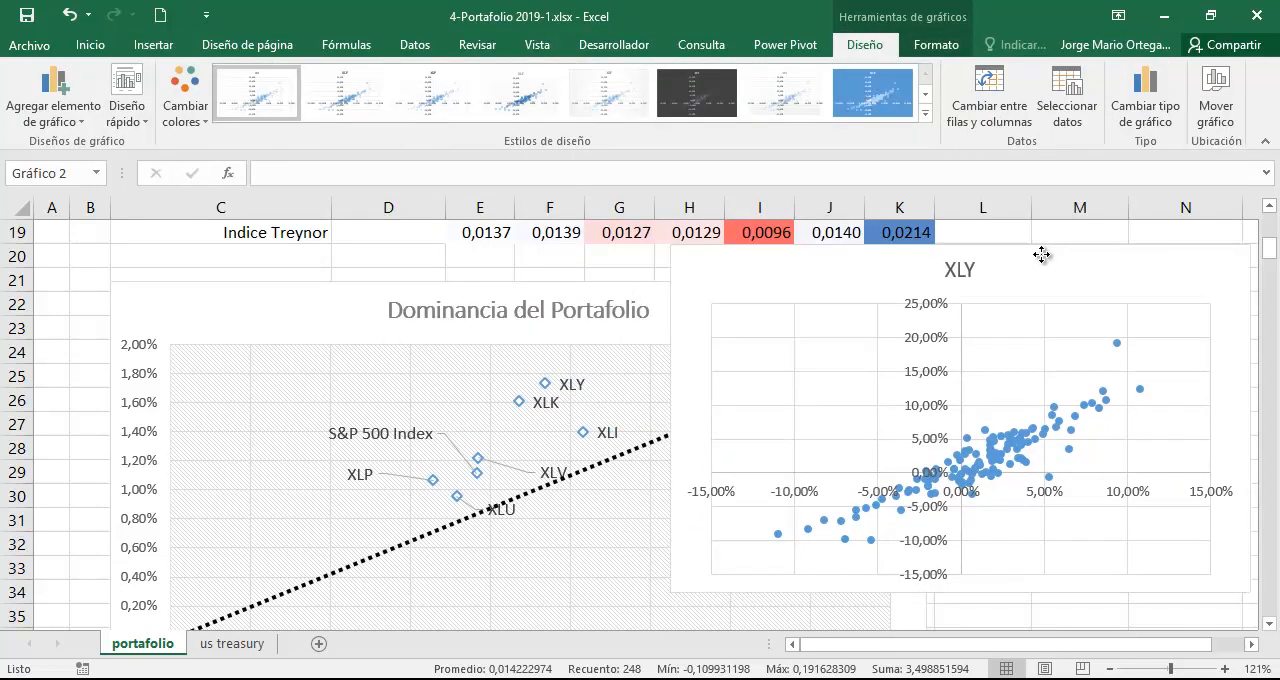
Add a linear trendline to the XLY series and move the chart over columns D to K, clear of the format options.
mouse_move(1119, 347)
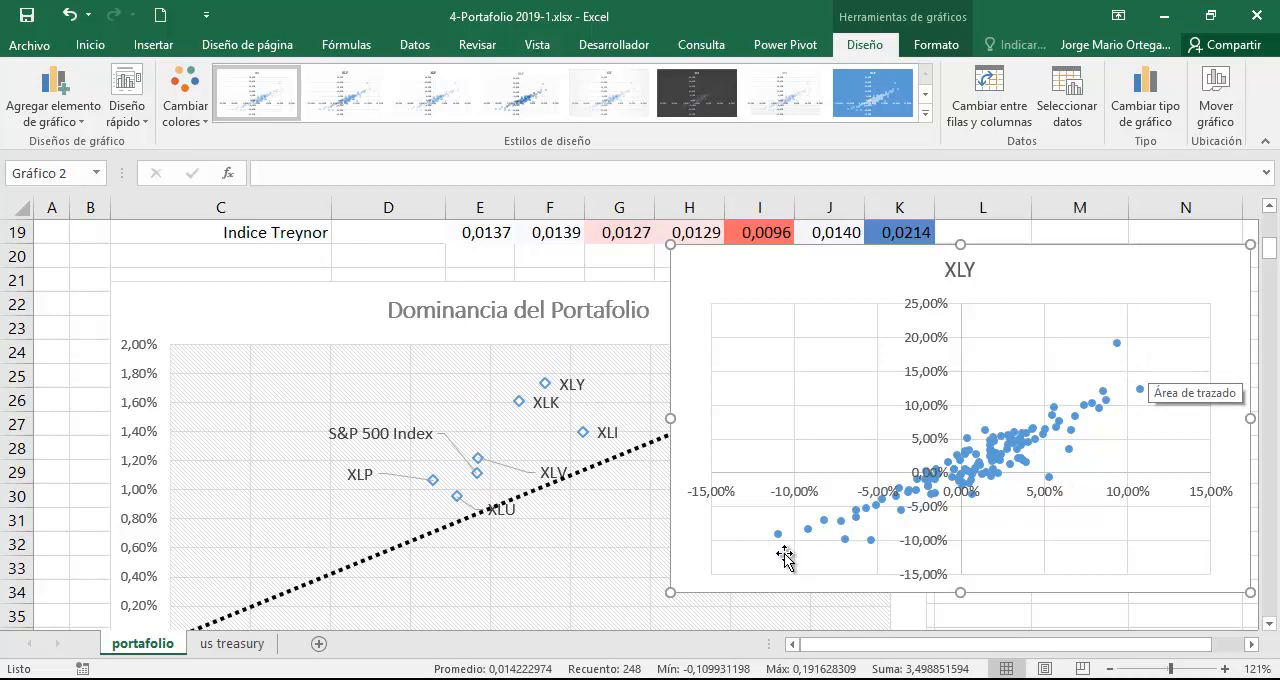
right_click(1095, 405)
key("Escape")
right_click(1108, 399)
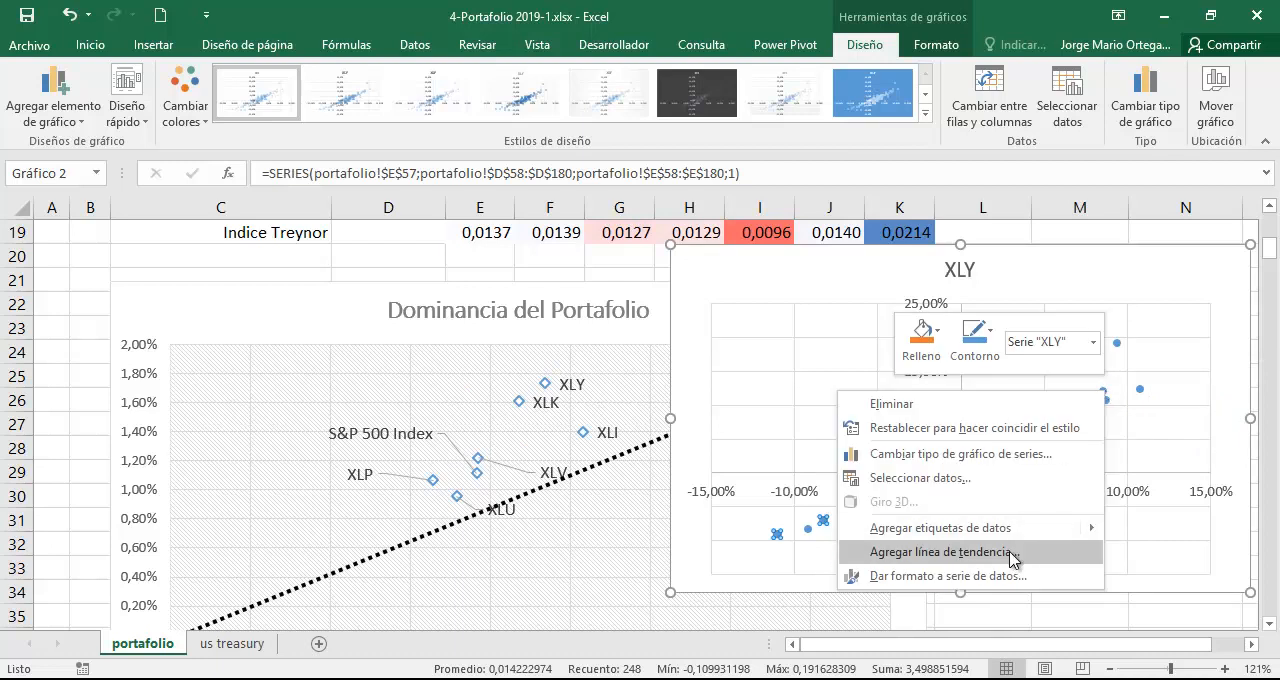
key("Escape")
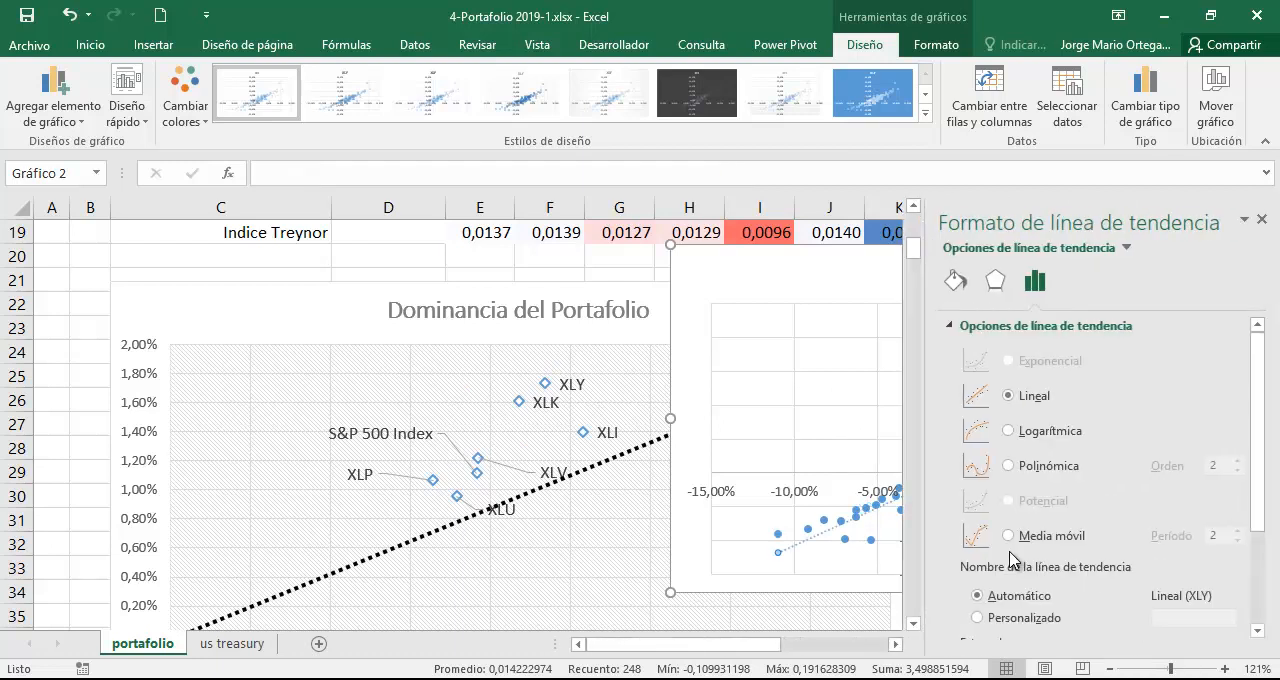
left_click_drag(790, 268, 452, 254)
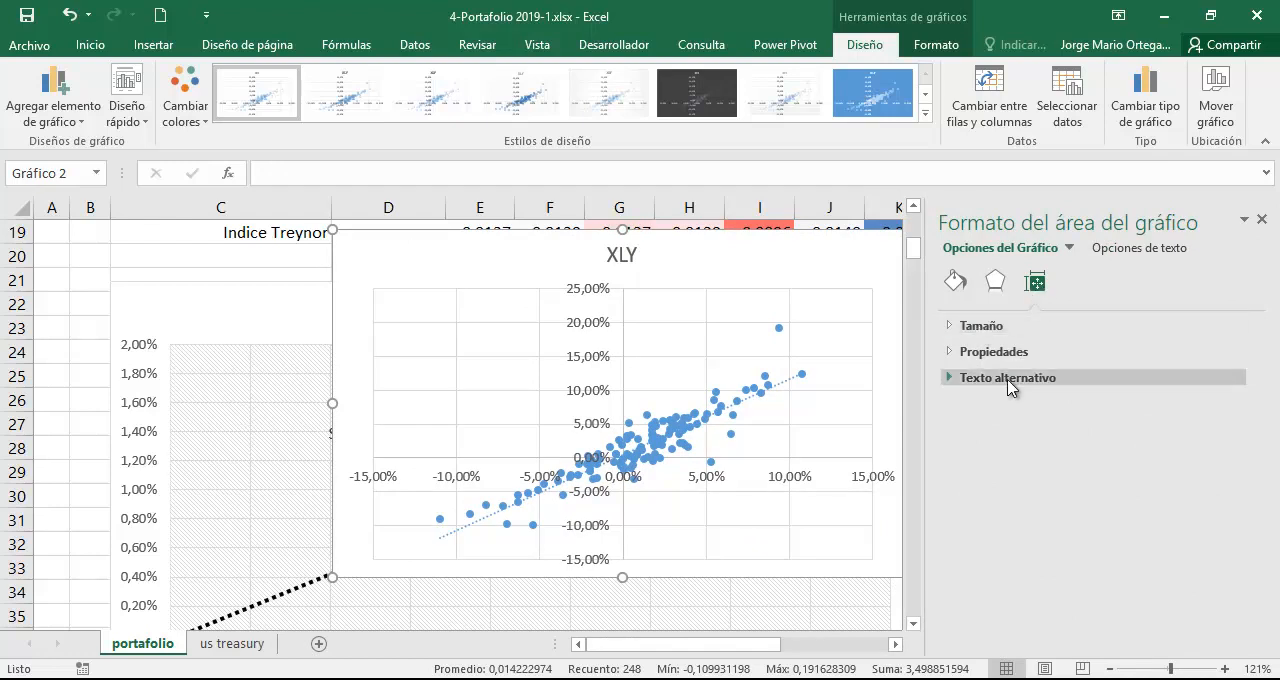
left_click(985, 327)
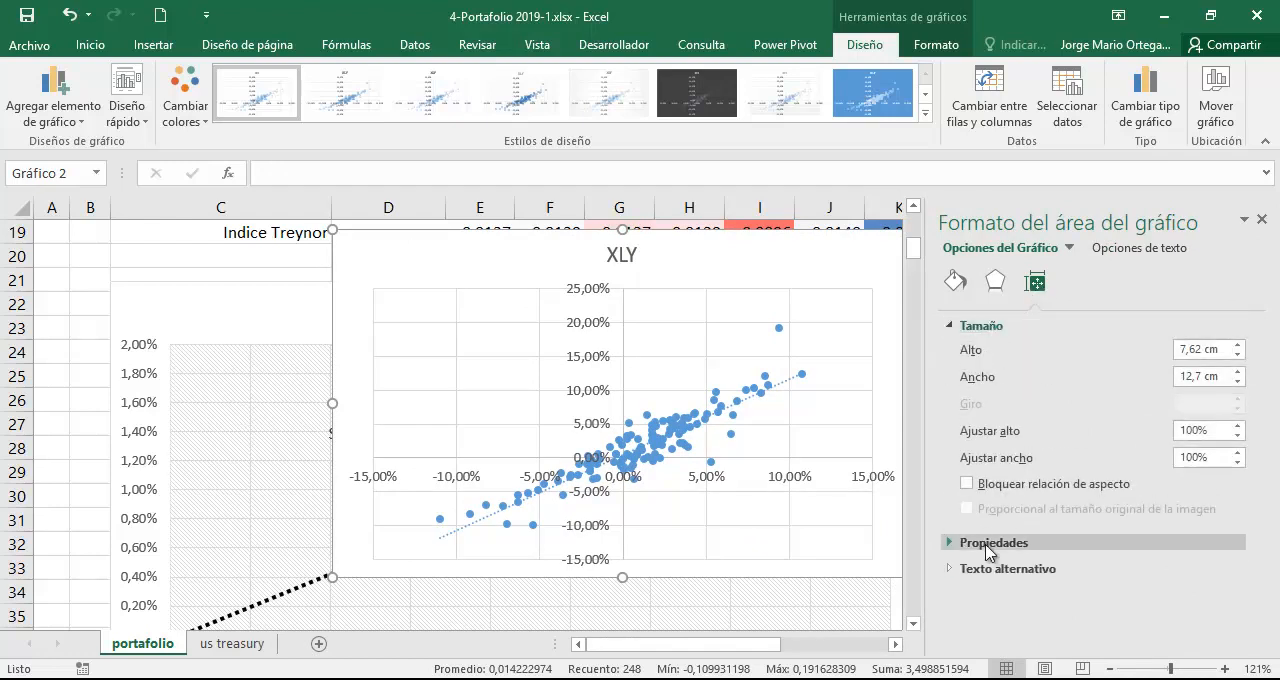
left_click(988, 550)
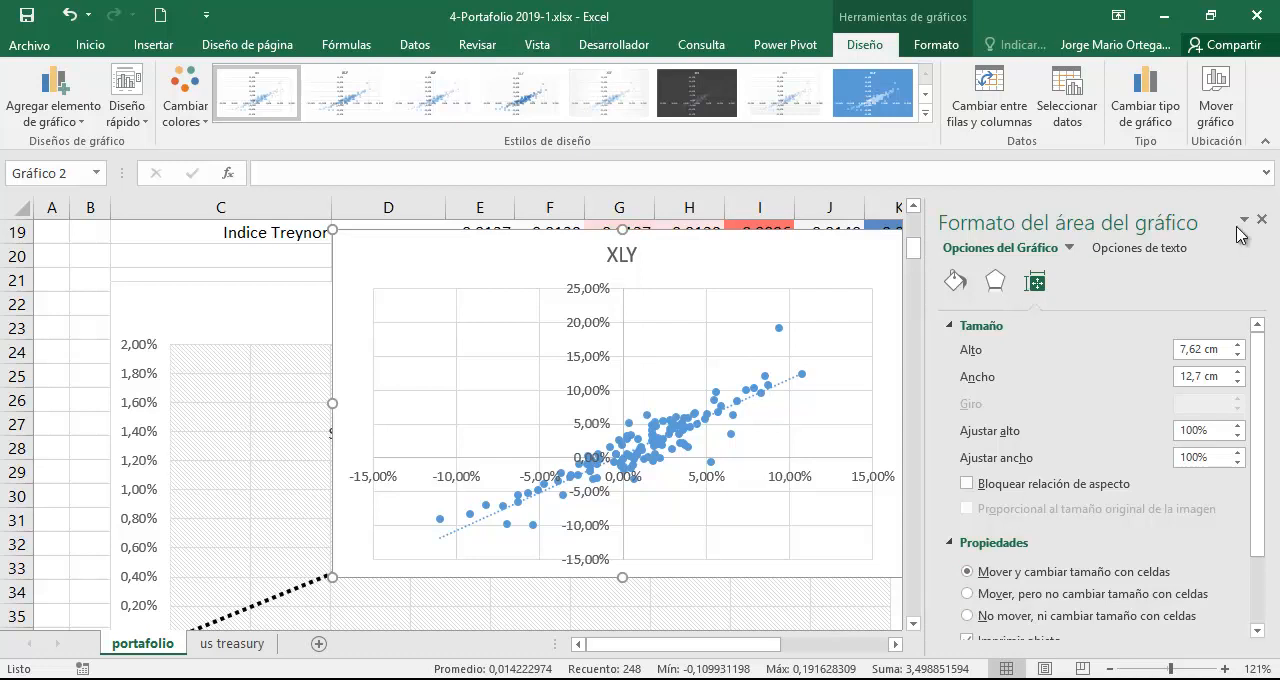
left_click(995, 283)
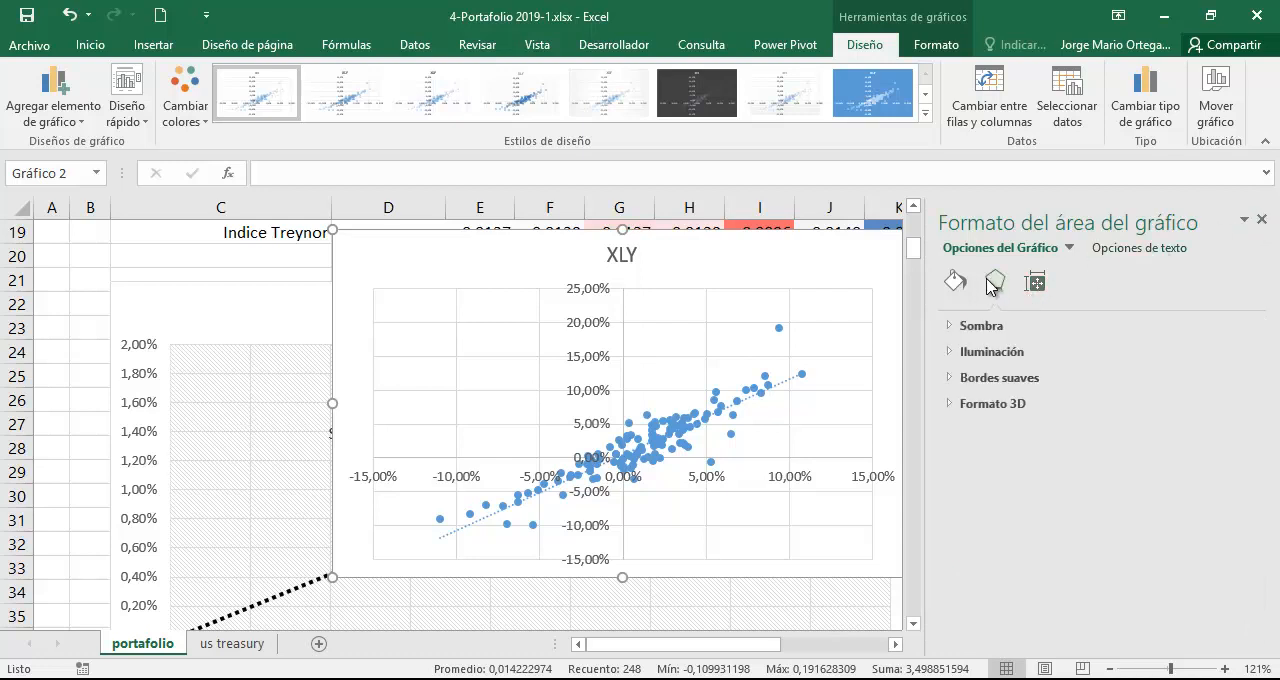
left_click(1034, 280)
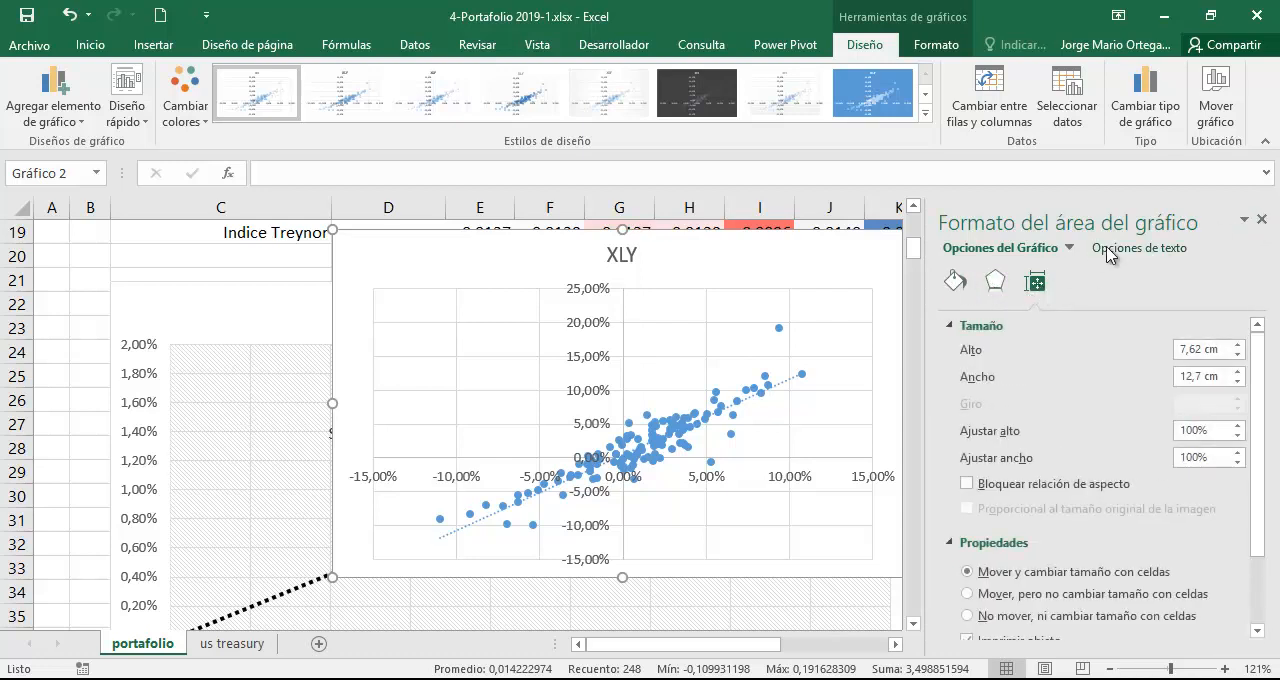
Display the XLY trendline's equation on the chart, close the format options and move the chart back toward columns I to N.
left_click(1086, 366)
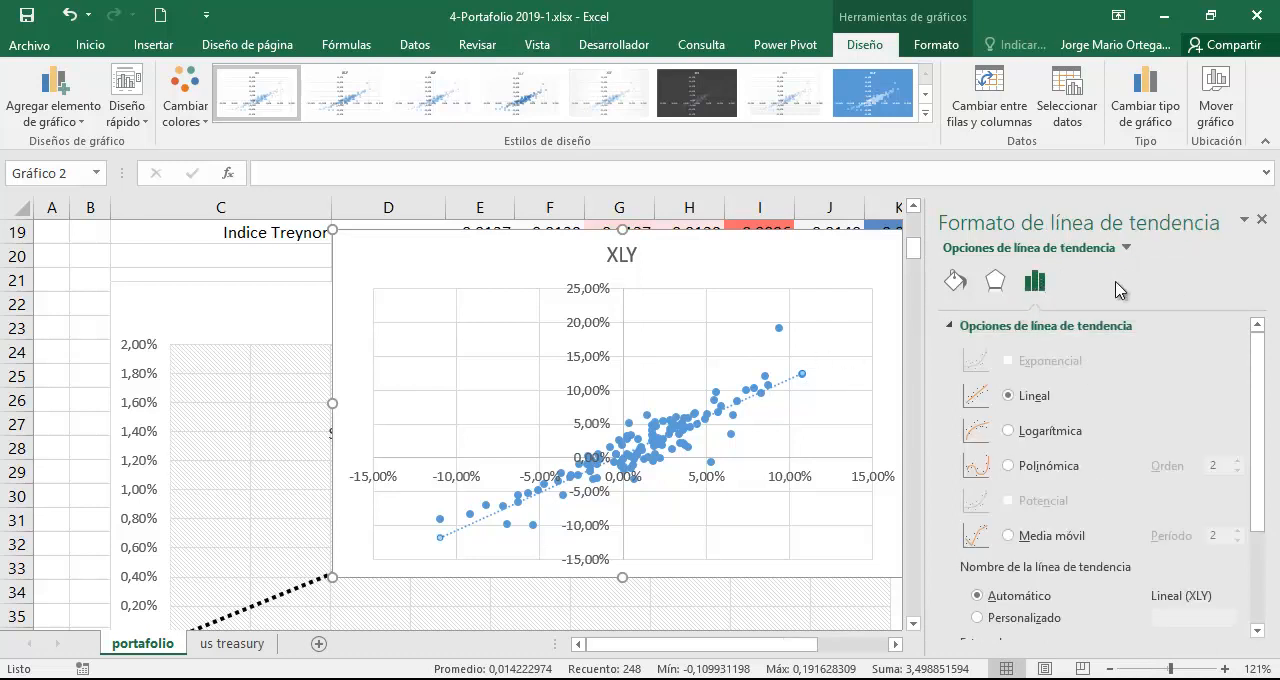
scroll(1080, 400, "down", 3)
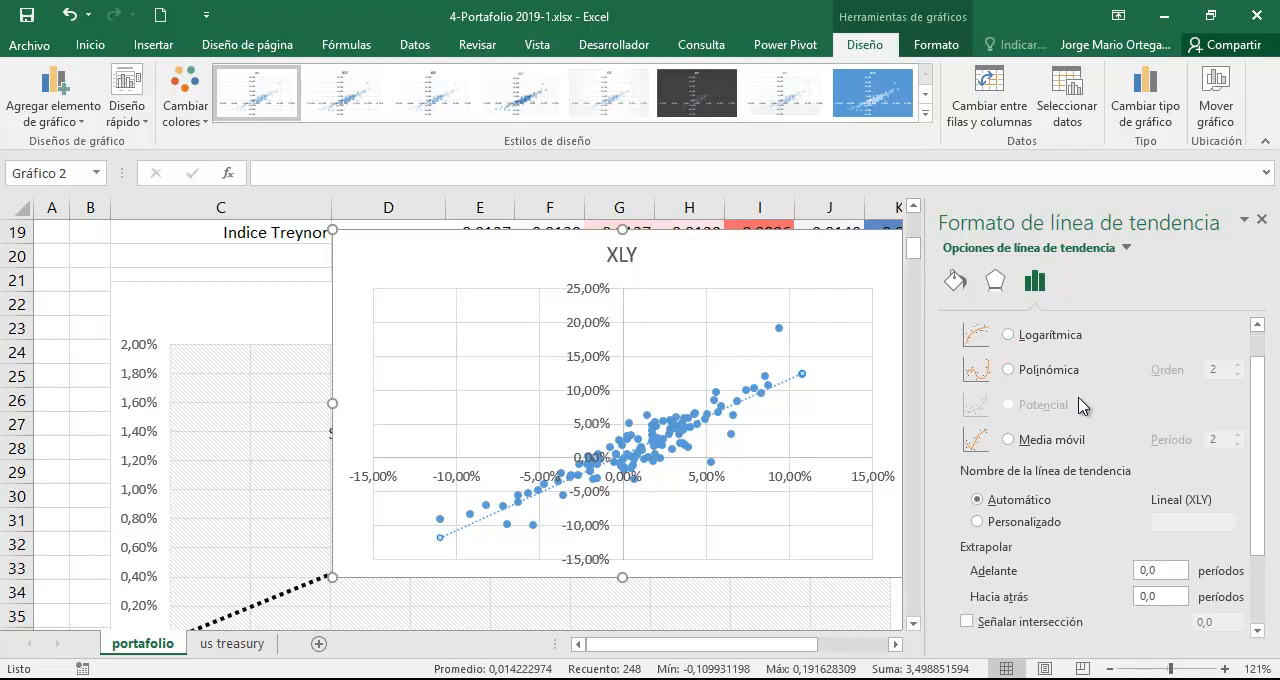
scroll(1040, 378, "up", 3)
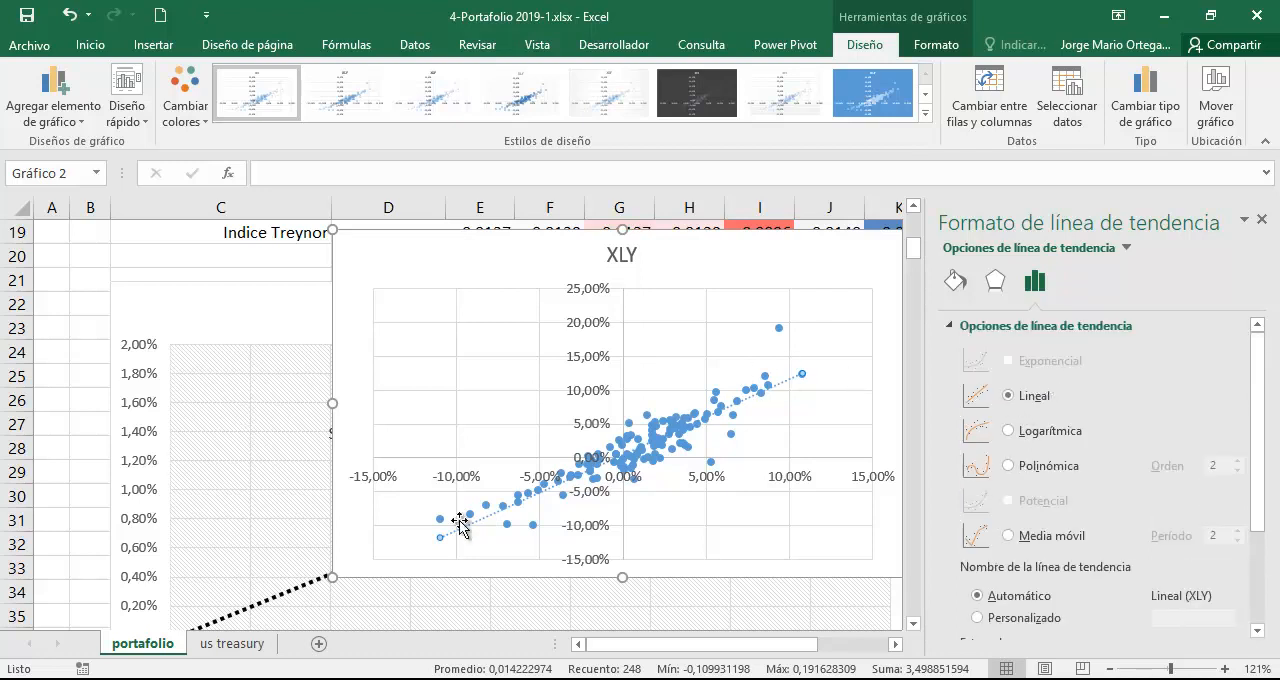
left_click_drag(1258, 400, 1244, 492)
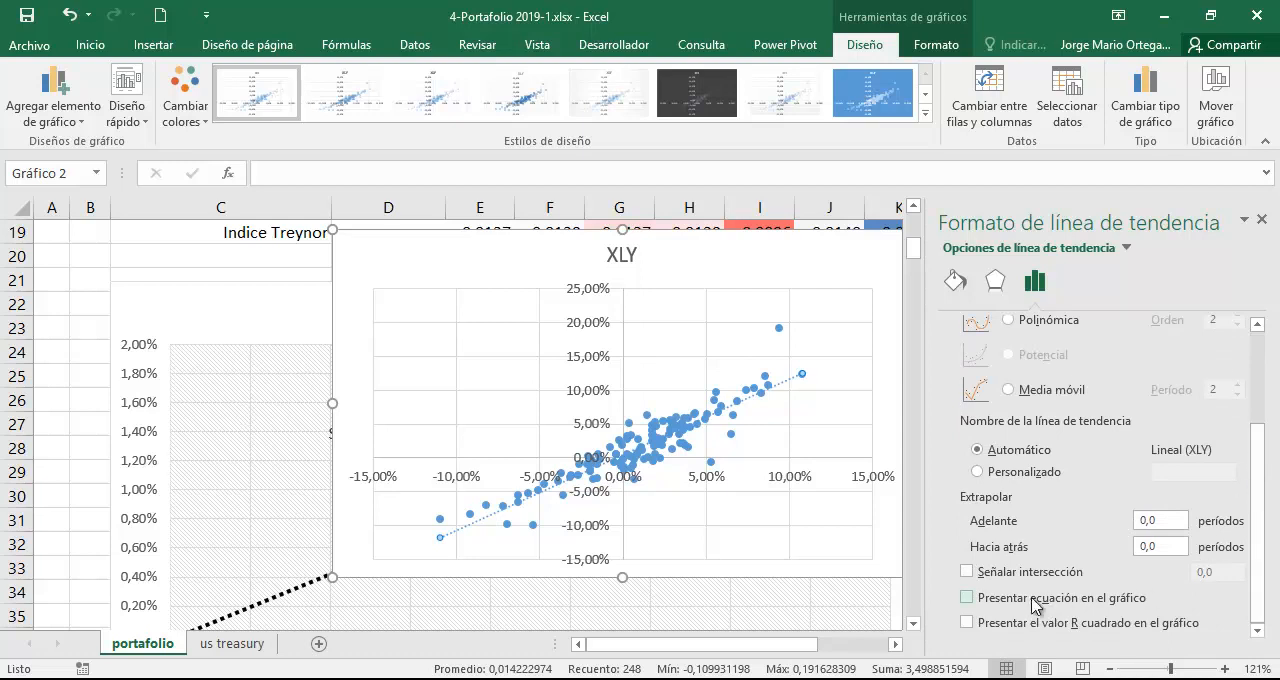
left_click(967, 598)
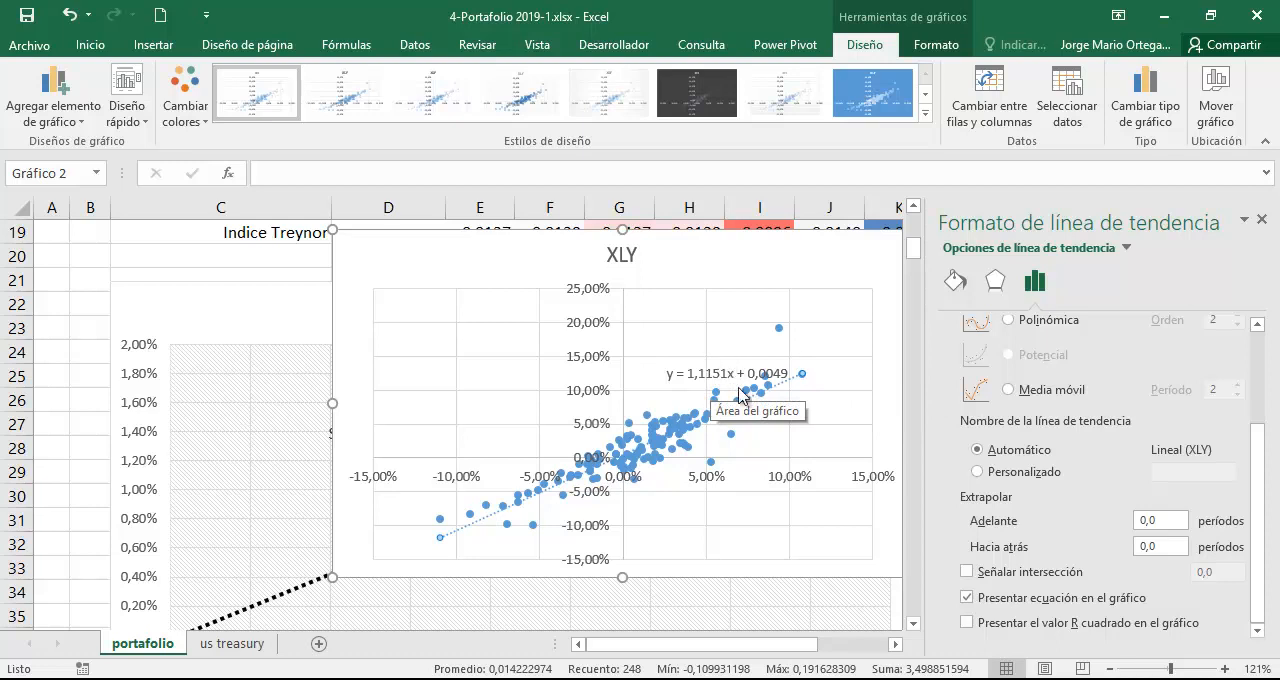
left_click(1261, 219)
left_click_drag(740, 243, 1134, 228)
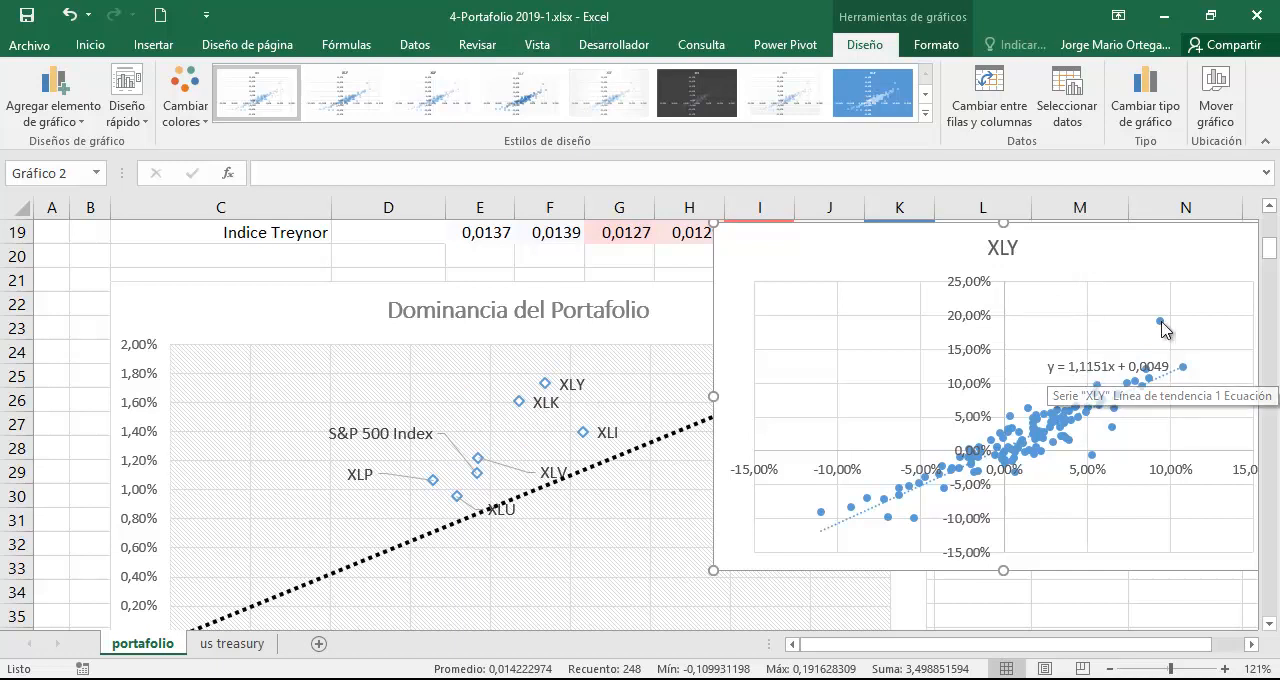
Apply the solid orange line style to the XLY trendline and move the chart clear of the Indicadores table, beyond column L.
left_click(1269, 207)
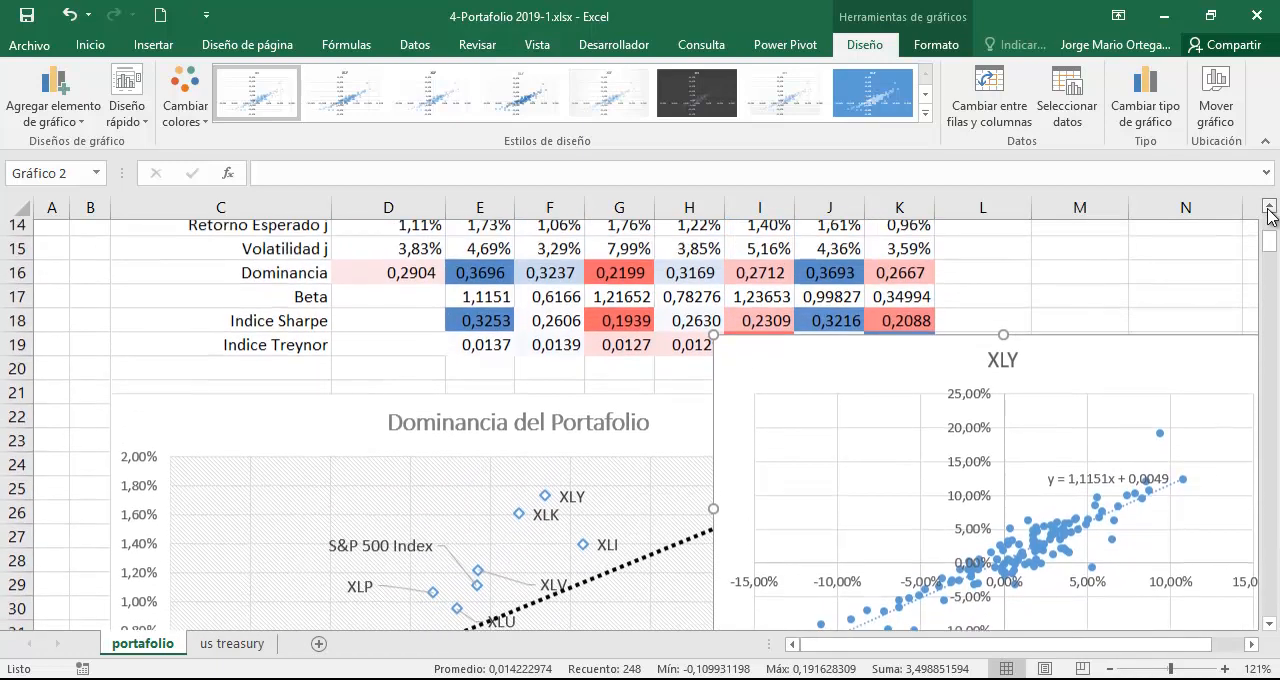
left_click_drag(723, 397, 516, 324)
left_click(963, 422)
left_click(928, 440)
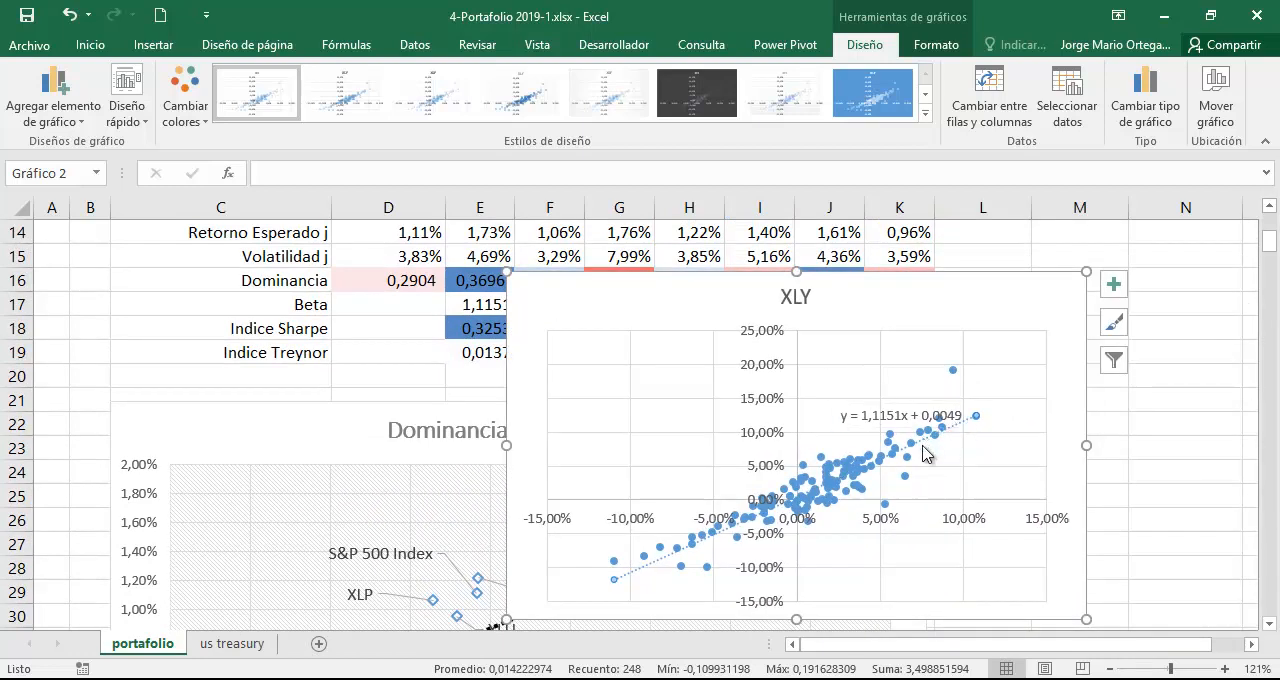
left_click(922, 50)
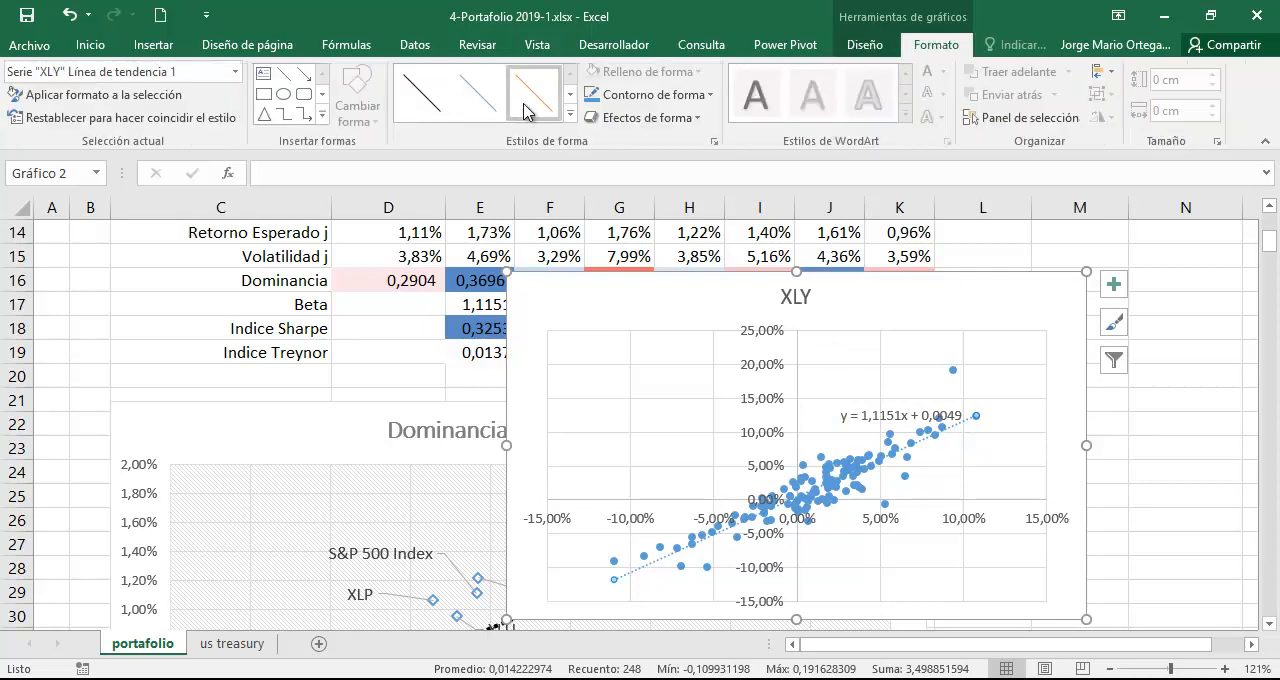
left_click(535, 100)
left_click_drag(516, 303, 1062, 241)
Check the XLY Beta formula in E17 and clear the Beta values in E17:K17.
double_click(486, 304)
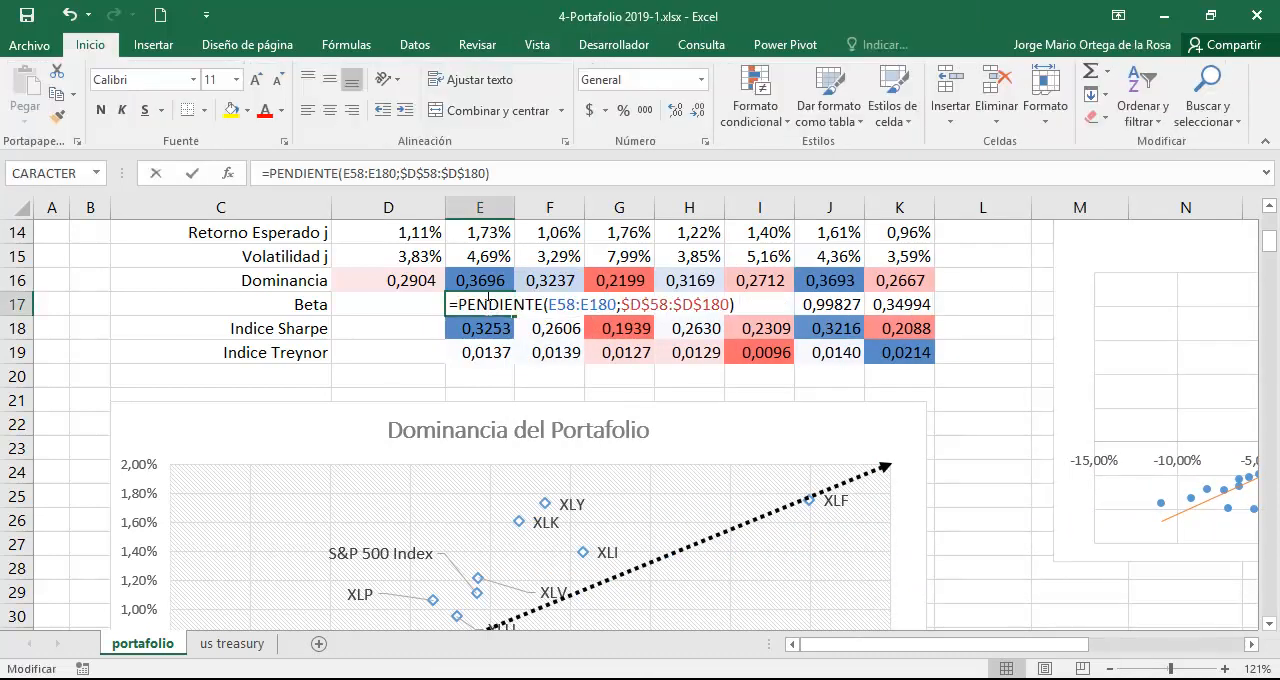
key("Return")
left_click_drag(486, 309, 910, 302)
key("Delete")
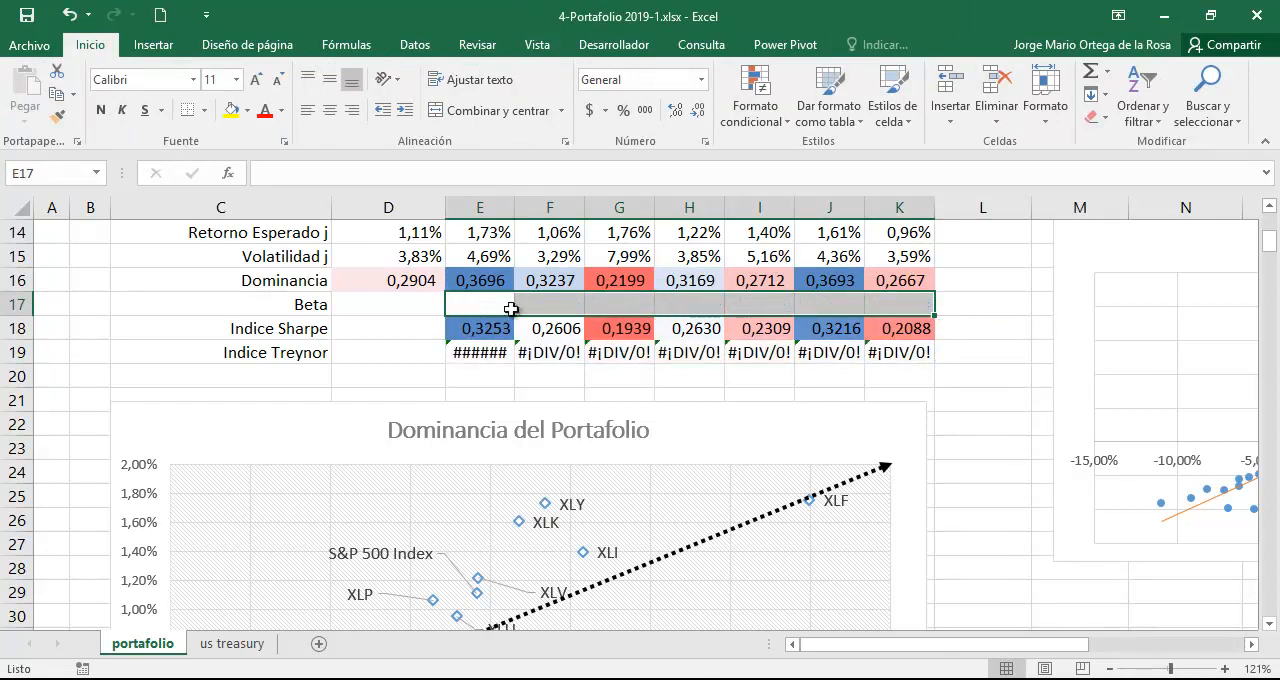
Begin a PENDIENTE formula in the XLY Beta cell E17.
left_click(478, 303)
type("=")
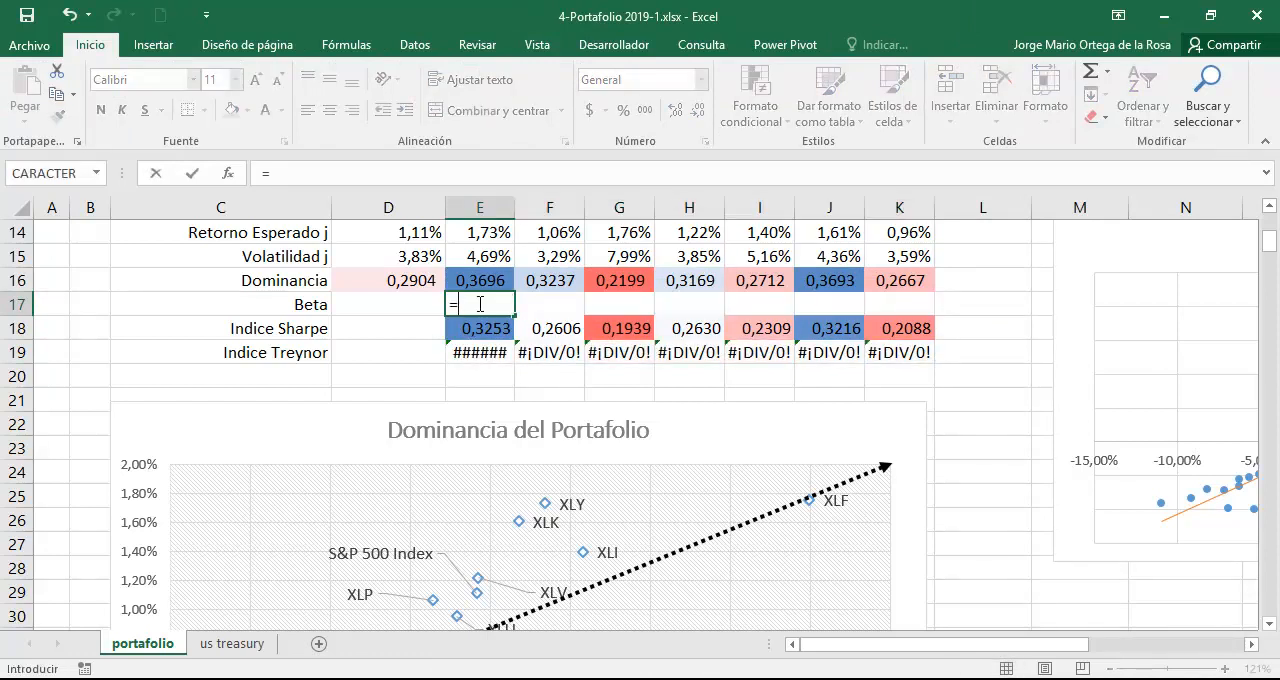
type("PREND")
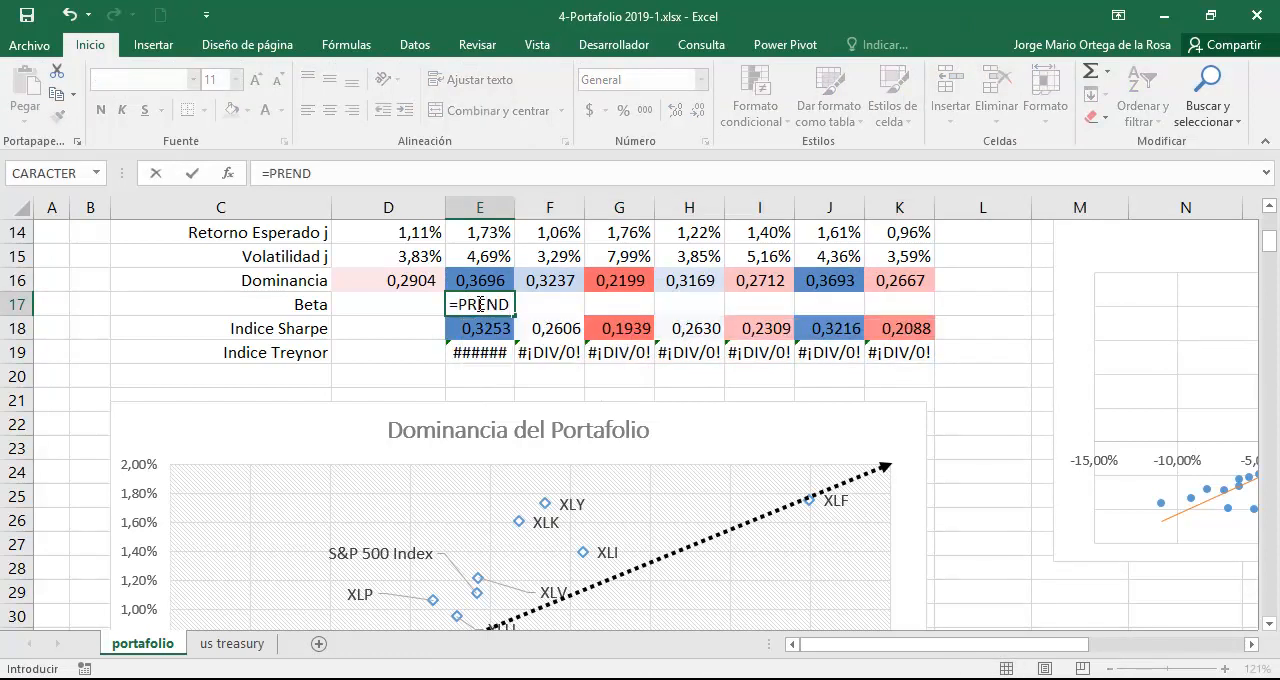
key("BackSpace")
key("BackSpace")
type("ndie")
key("BackSpace")
key("BackSpace")
key("BackSpace")
key("BackSpace")
key("BackSpace")
key("BackSpace")
type("e")
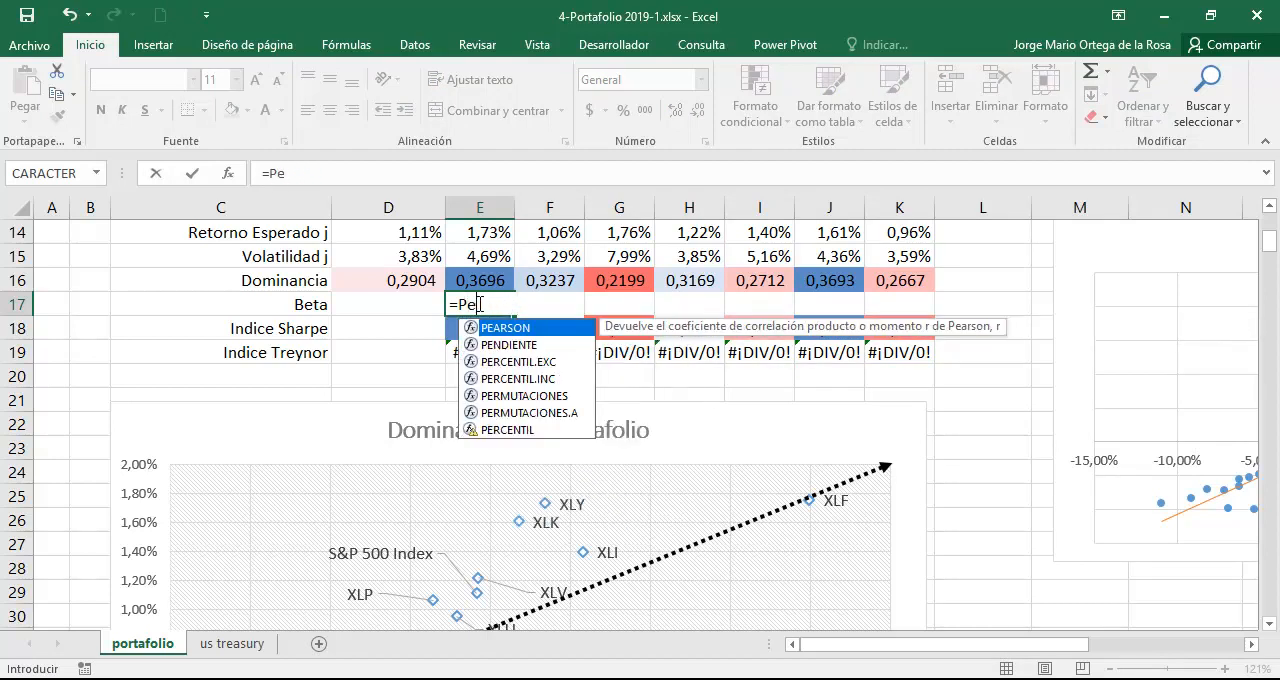
type("ndient")
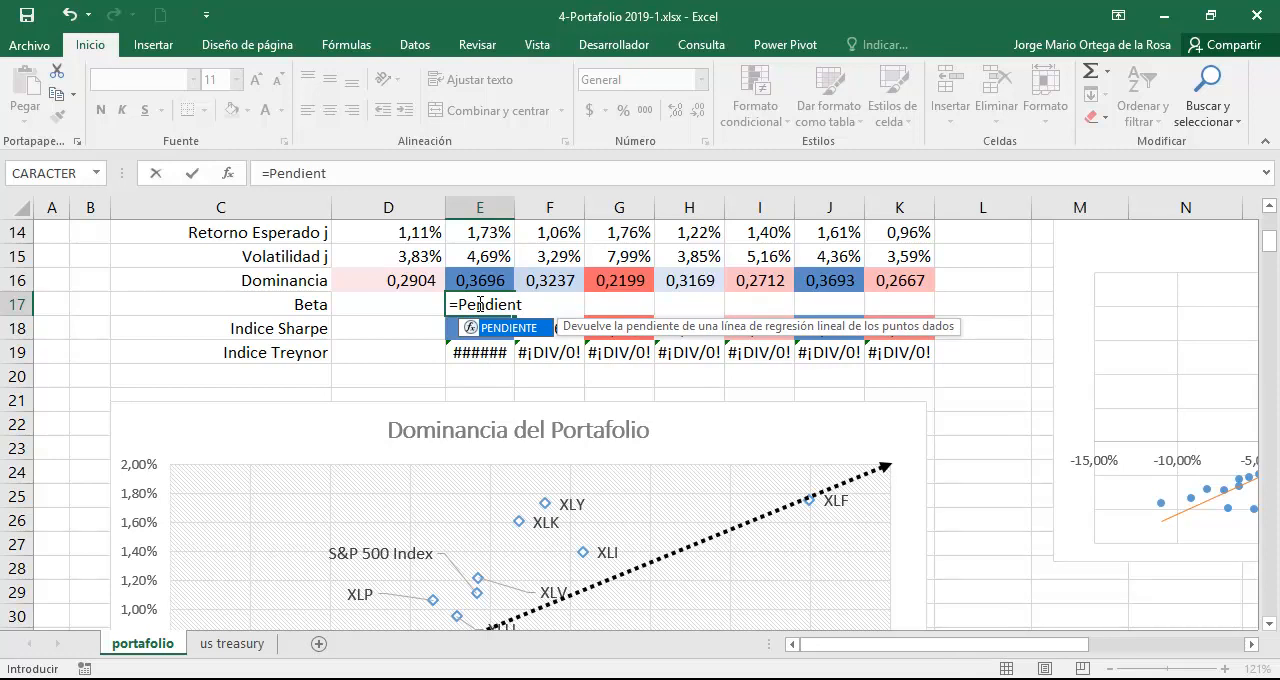
key("Tab")
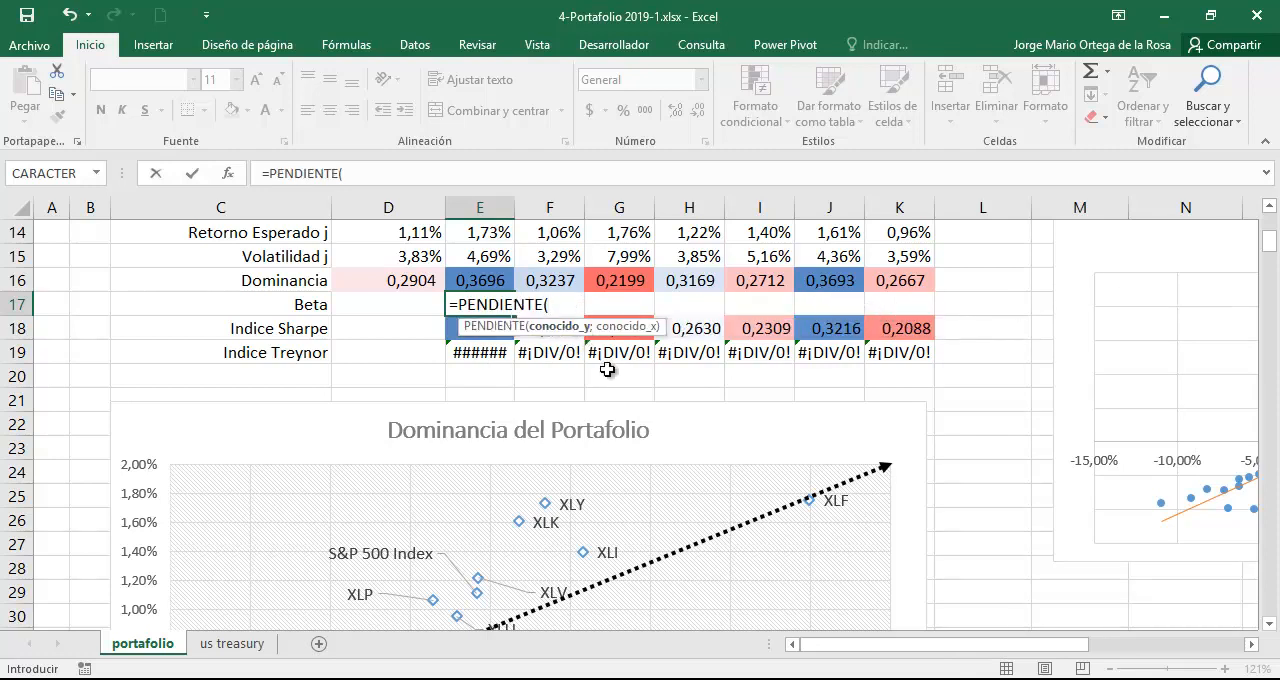
Supply the XLY returns E58:E180 as the known y values of the PENDIENTE formula.
scroll(606, 369, "down", 9)
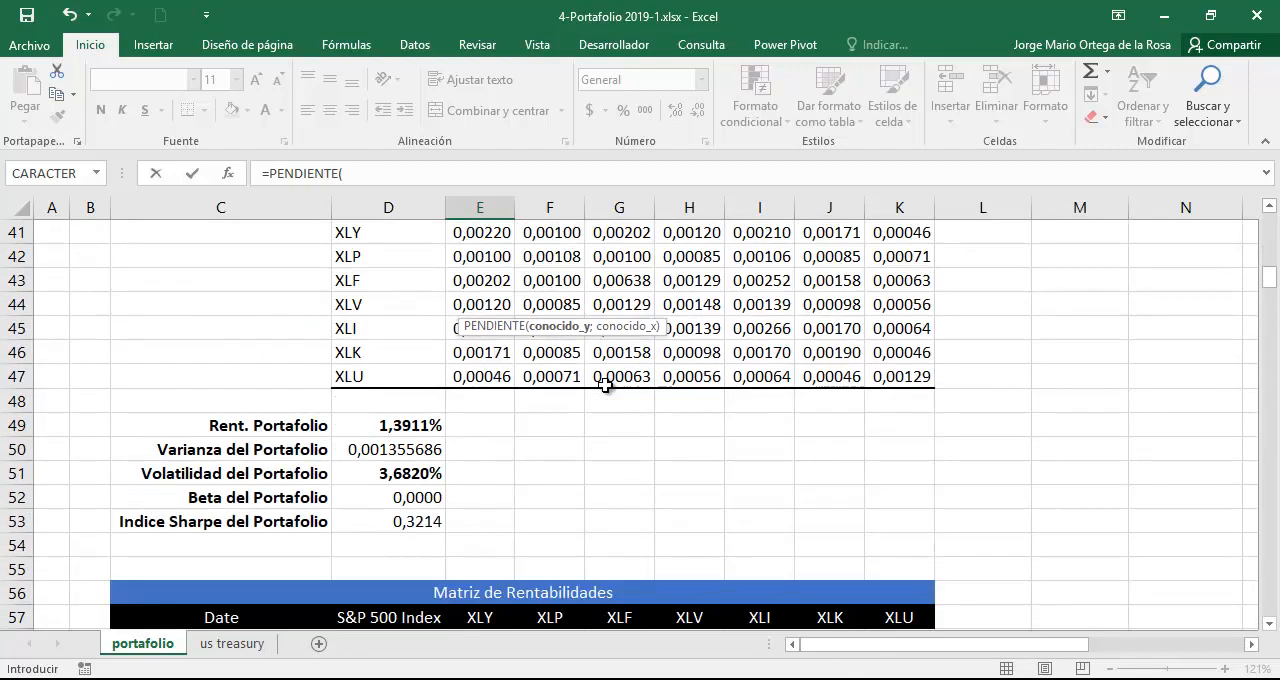
scroll(606, 386, "down", 3)
left_click(487, 426)
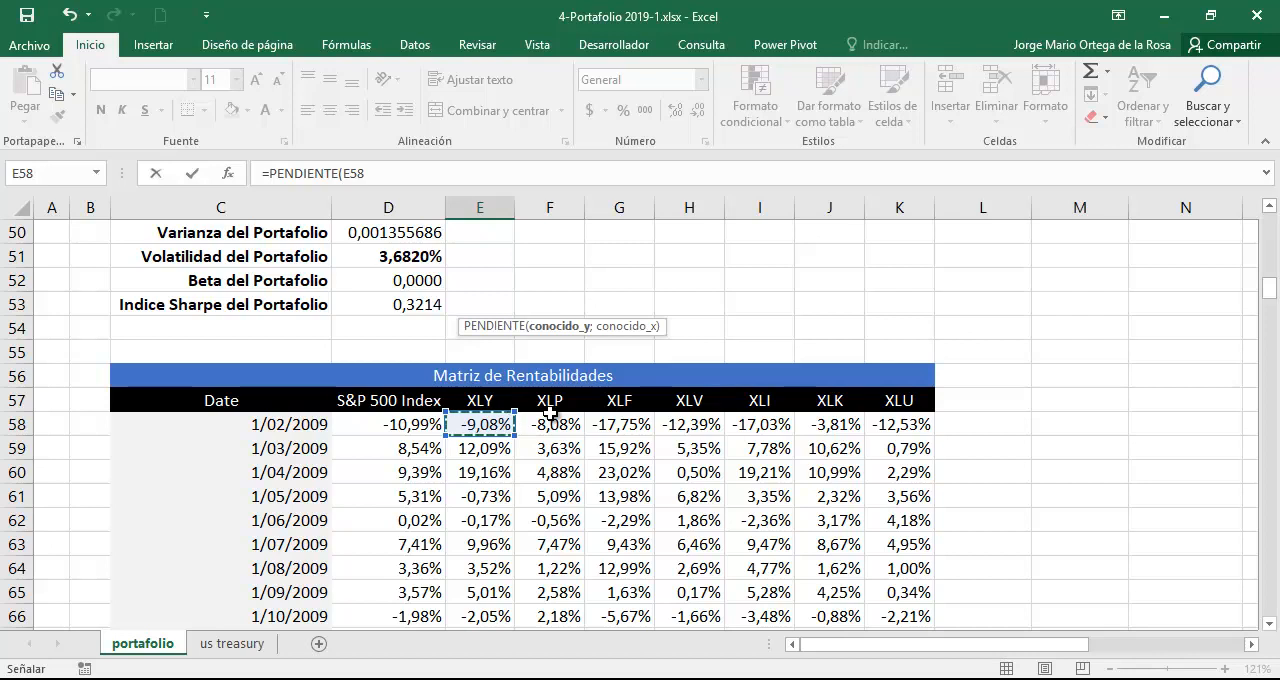
key("ctrl+shift+Down")
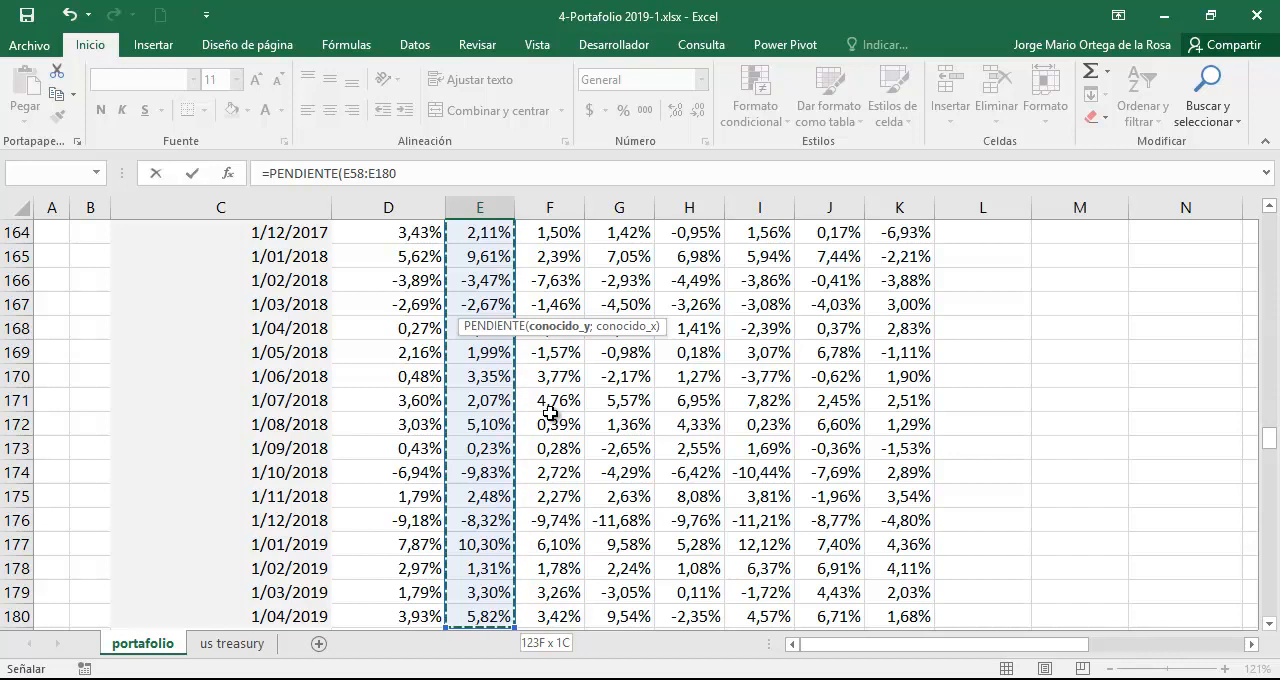
type(";")
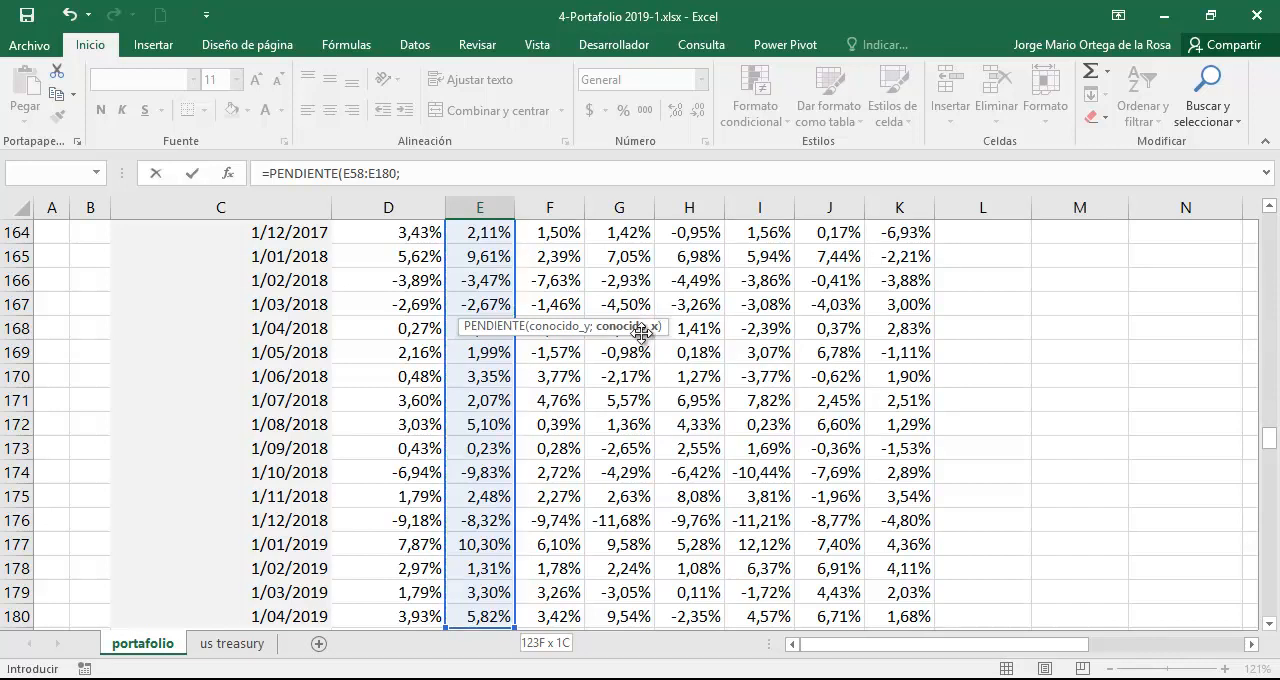
Supply the S&P 500 Index returns as the absolute known x range $D$58:$D$180, complete the PENDIENTE formula and reselect E17.
key("Down")
key("Down")
key("Down")
key("Down")
key("Down")
key("Down")
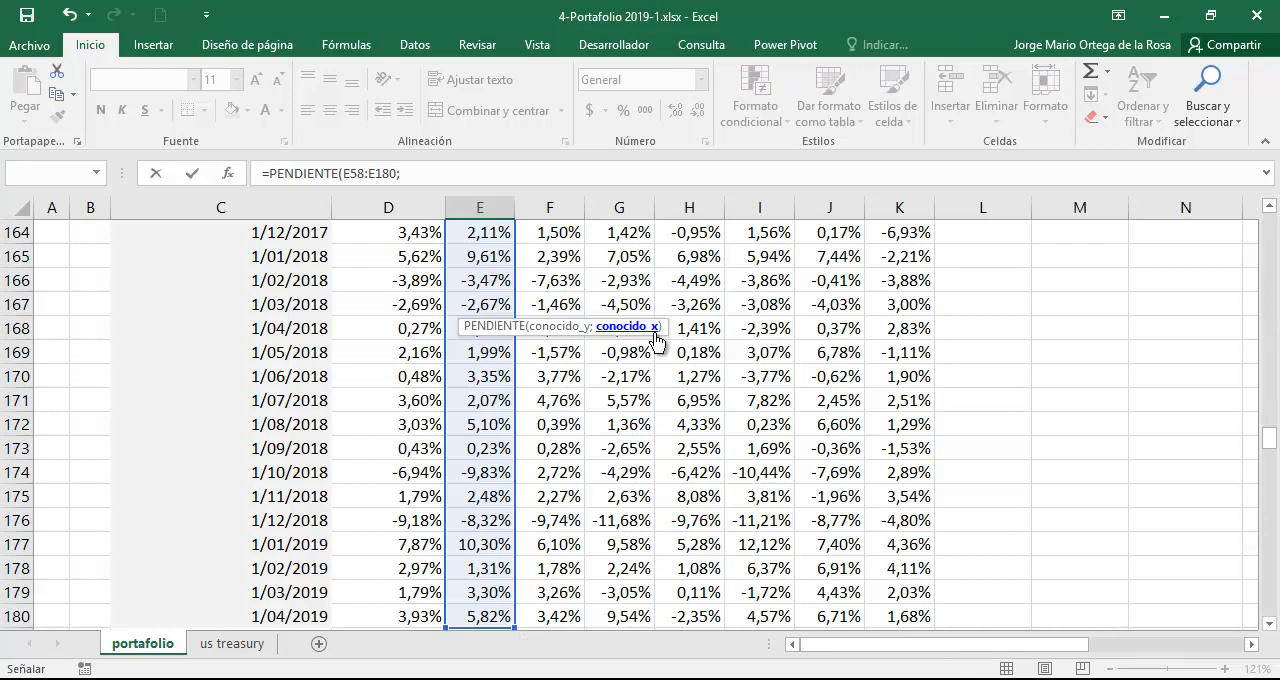
key("Down")
key("Down")
key("Down")
key("Down")
key("Down")
key("Down")
key("Down")
key("Down")
key("Down")
key("Down")
key("Down")
key("Down")
key("Down")
key("Down")
key("Down")
key("Down")
key("Down")
key("Down")
key("Down")
key("Down")
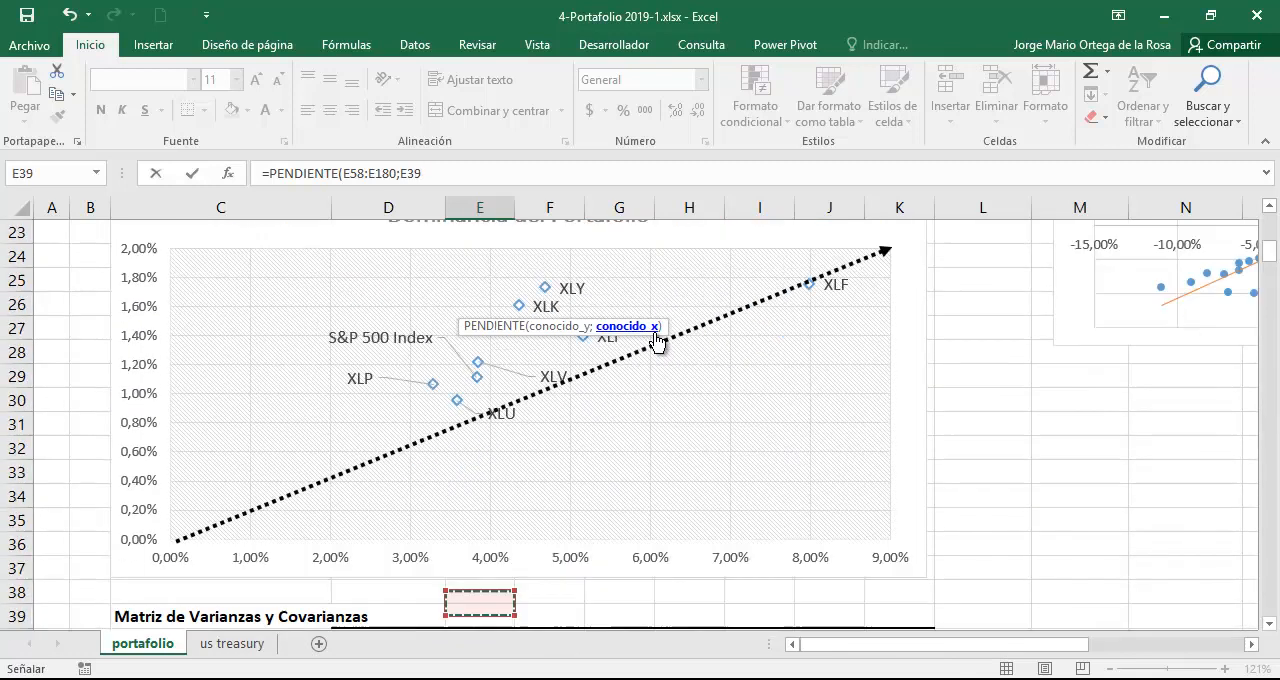
key("Up")
key("Down")
key("Down")
key("Down")
key("Down")
key("Down")
key("Down")
key("Down")
key("Down")
key("Down")
key("Down")
key("Down")
key("Down")
key("Down")
key("Down")
key("Down")
key("Down")
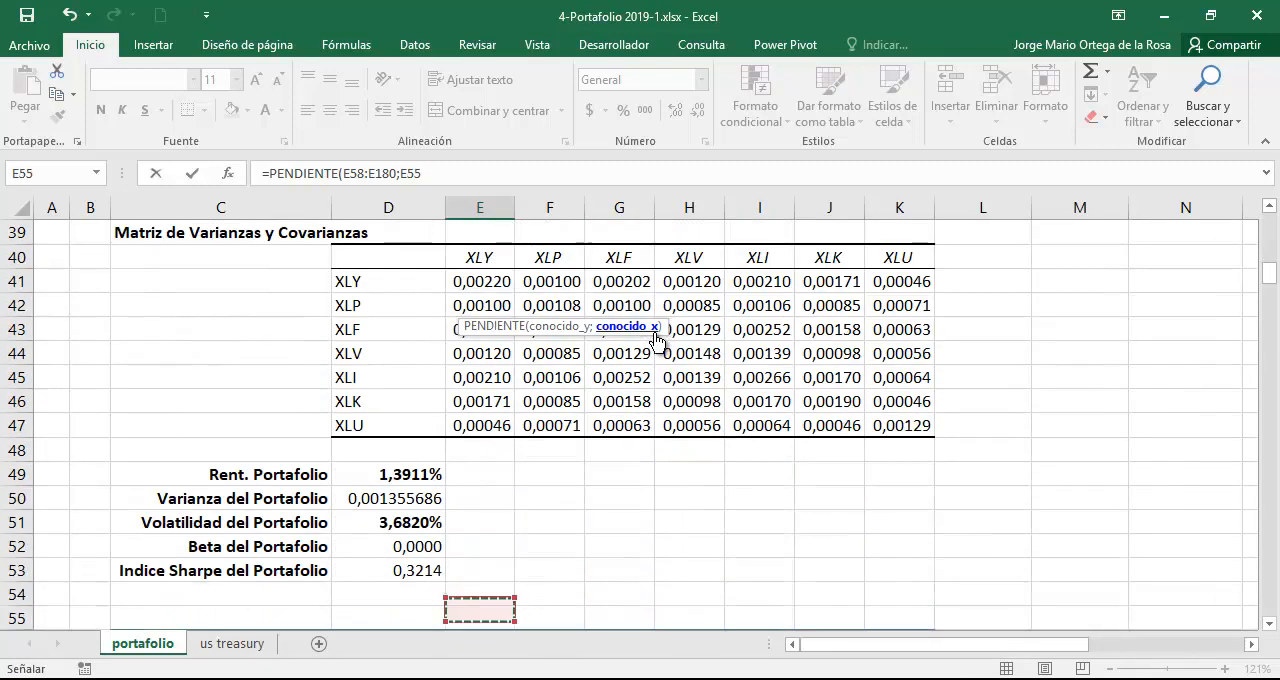
key("Up")
key("Up")
key("Up")
key("Left")
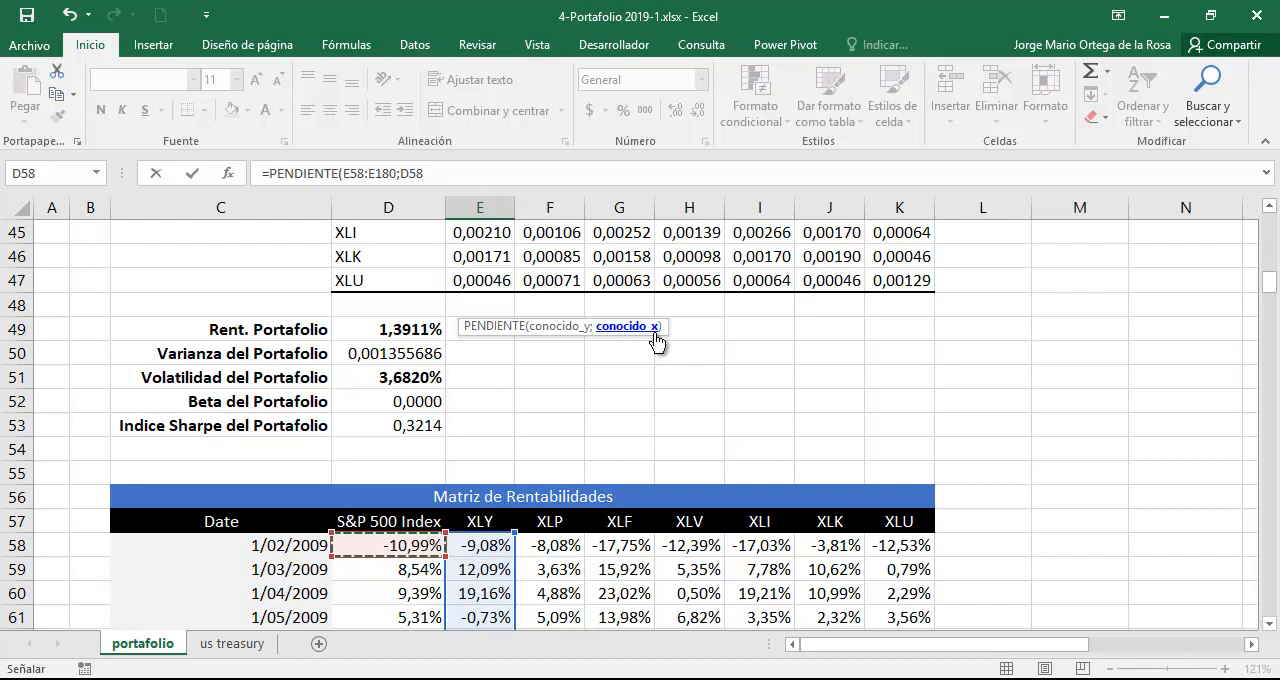
key("ctrl+shift+Down")
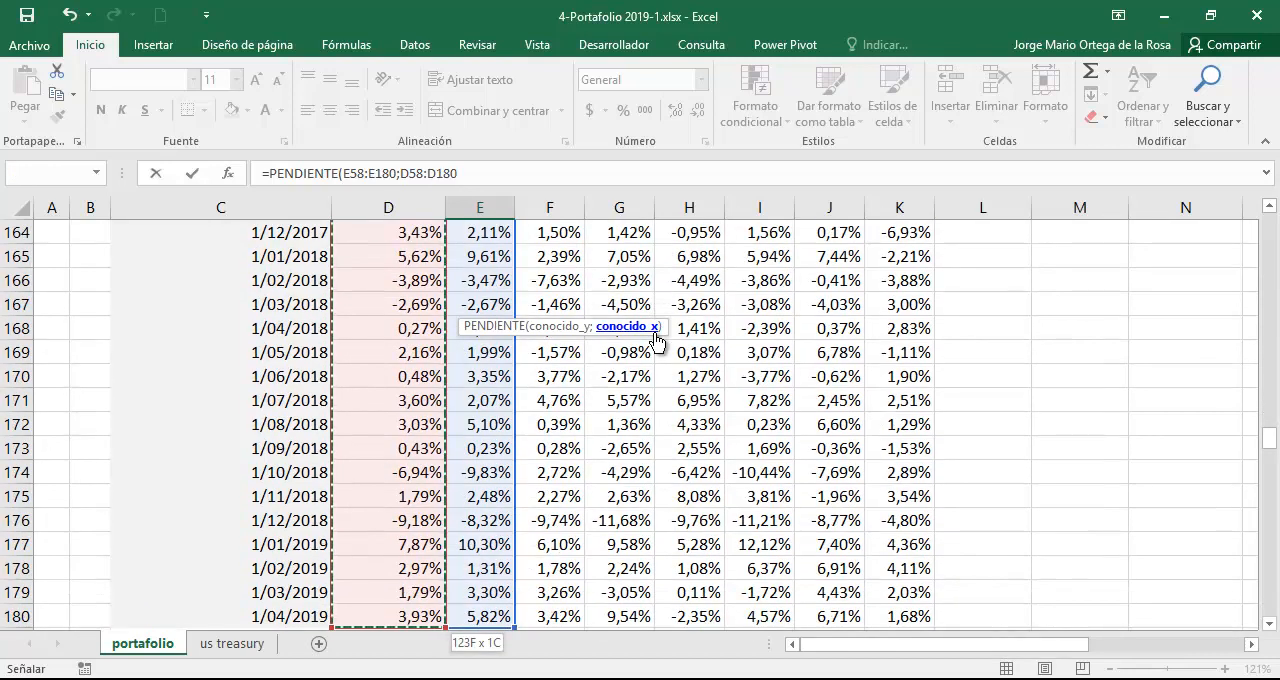
key("F4")
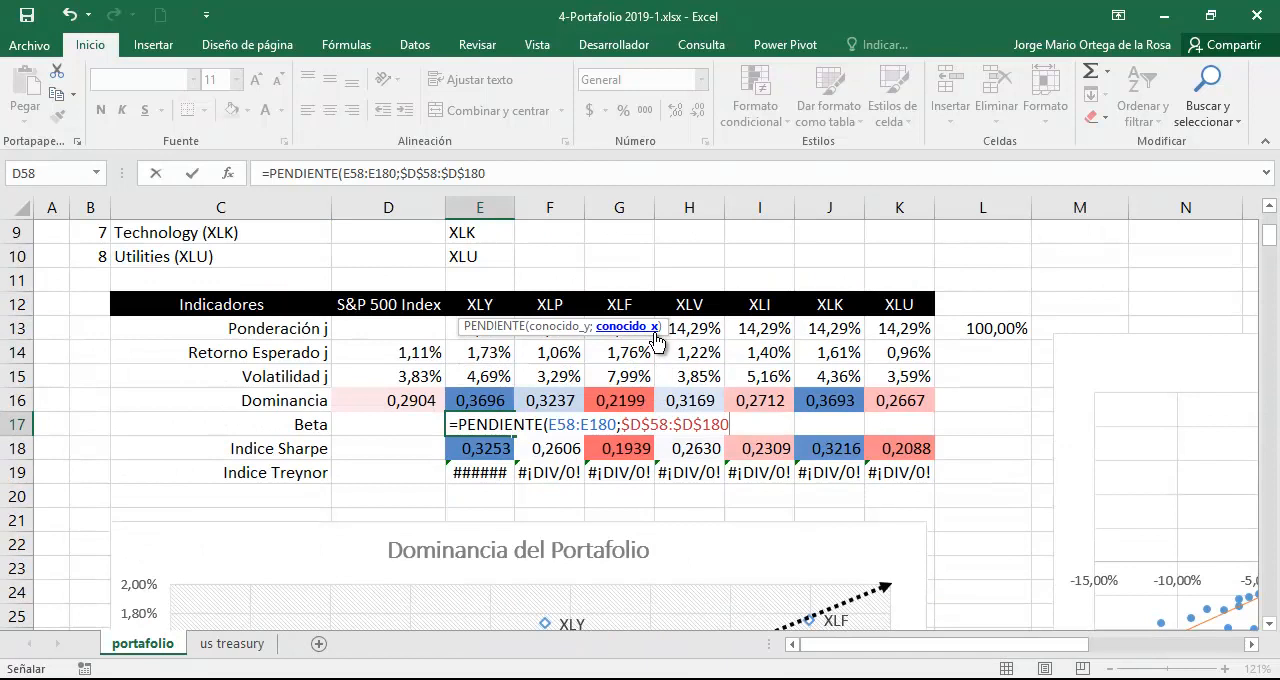
type(")")
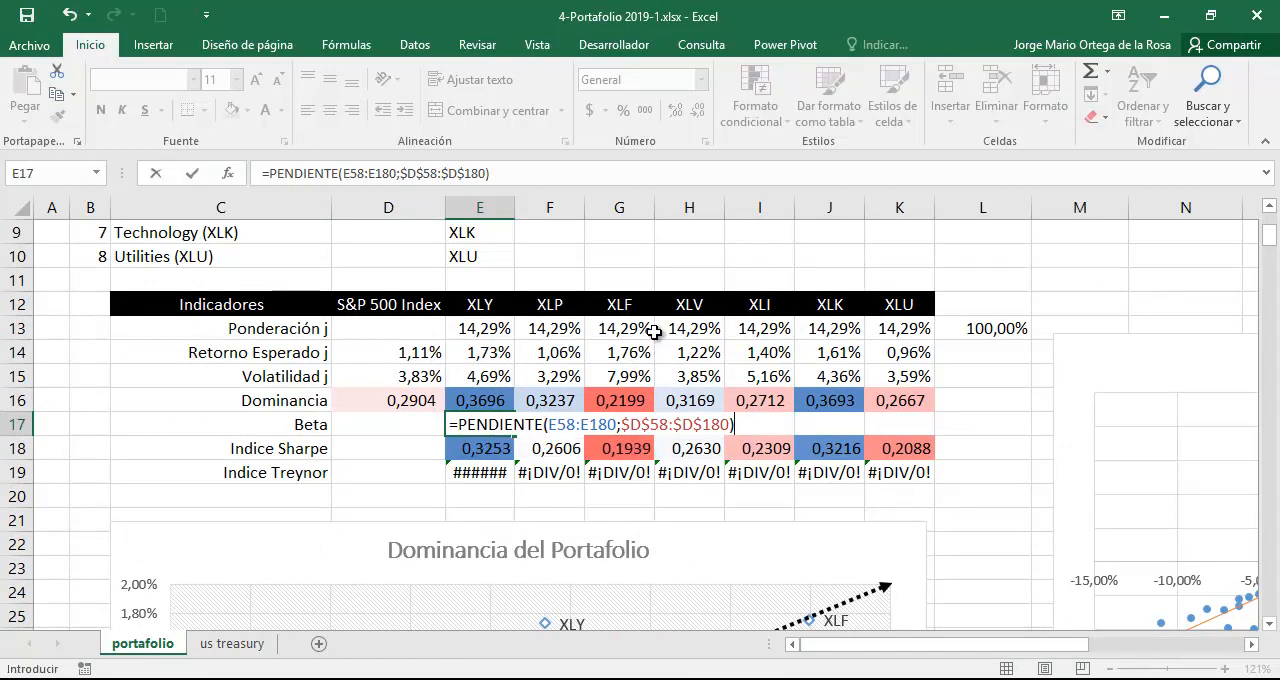
key("Return")
key("Up")
Compare the XLY Beta with the chart's trendline equation and copy the E17 formula across F17:K17.
left_click_drag(1131, 337, 623, 262)
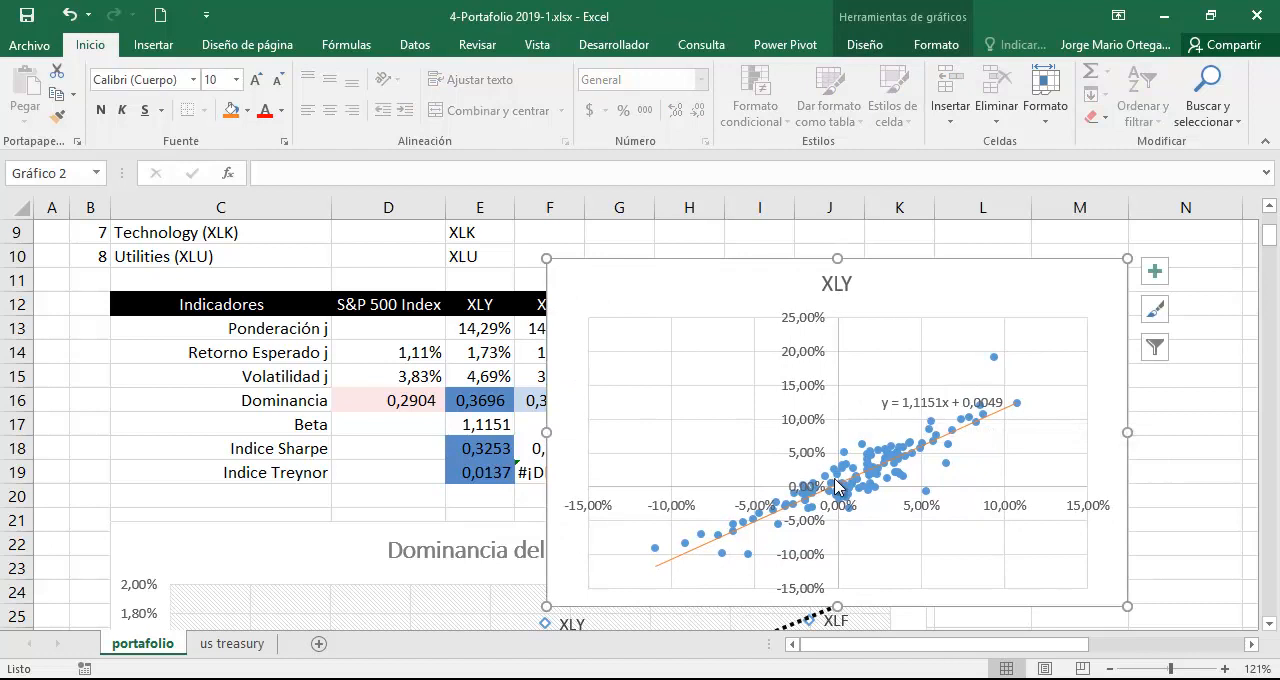
left_click_drag(549, 283, 996, 310)
double_click(493, 424)
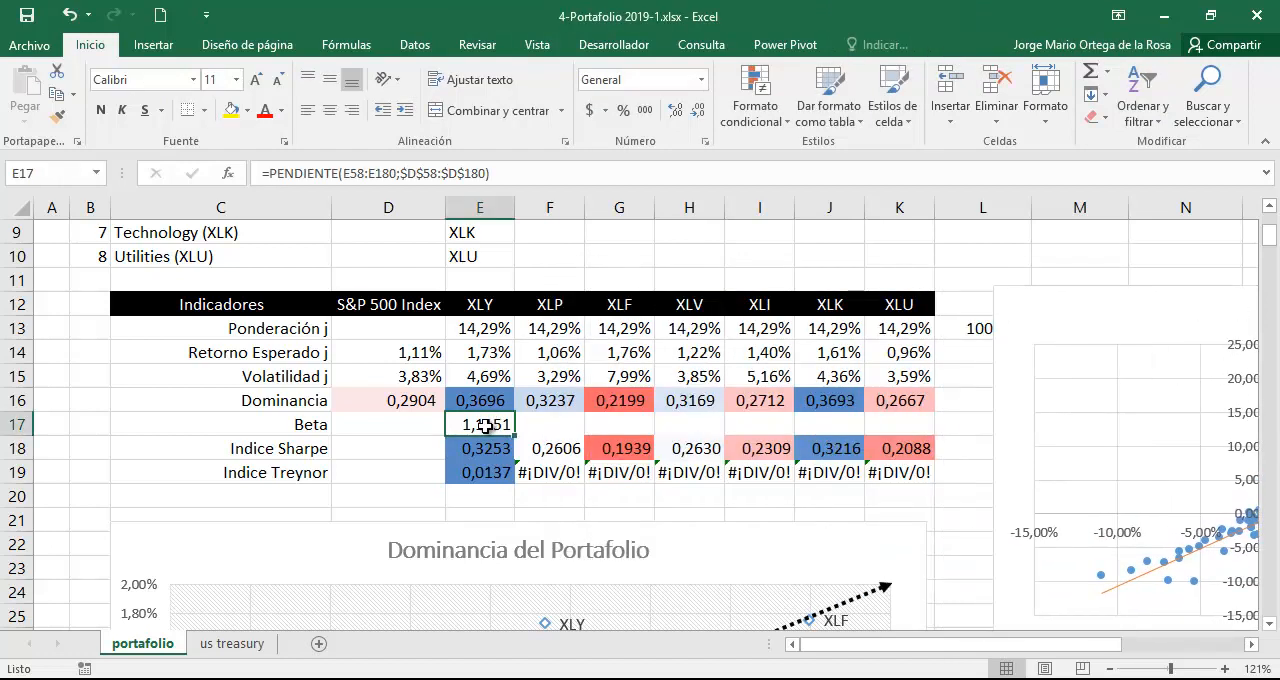
key("ctrl+Return")
left_click_drag(514, 435, 889, 428)
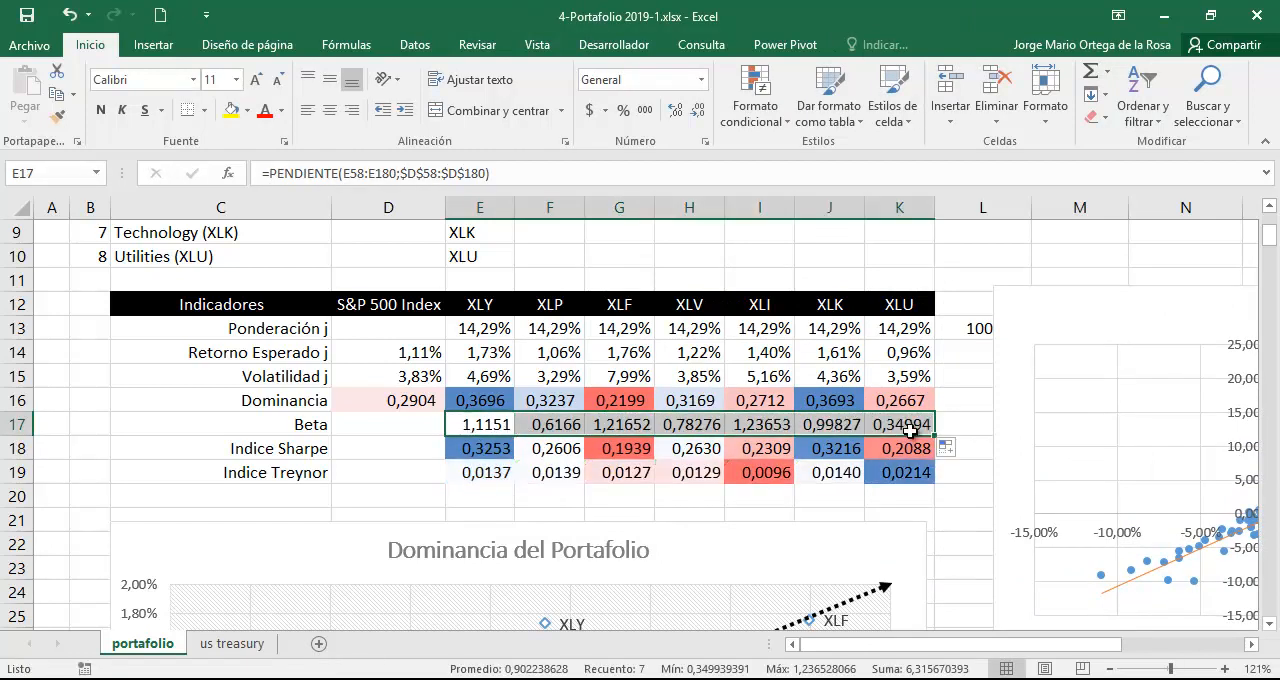
Review the Beta values in E17:K17 and the XLY Sharpe index formula in E18.
left_click(480, 427)
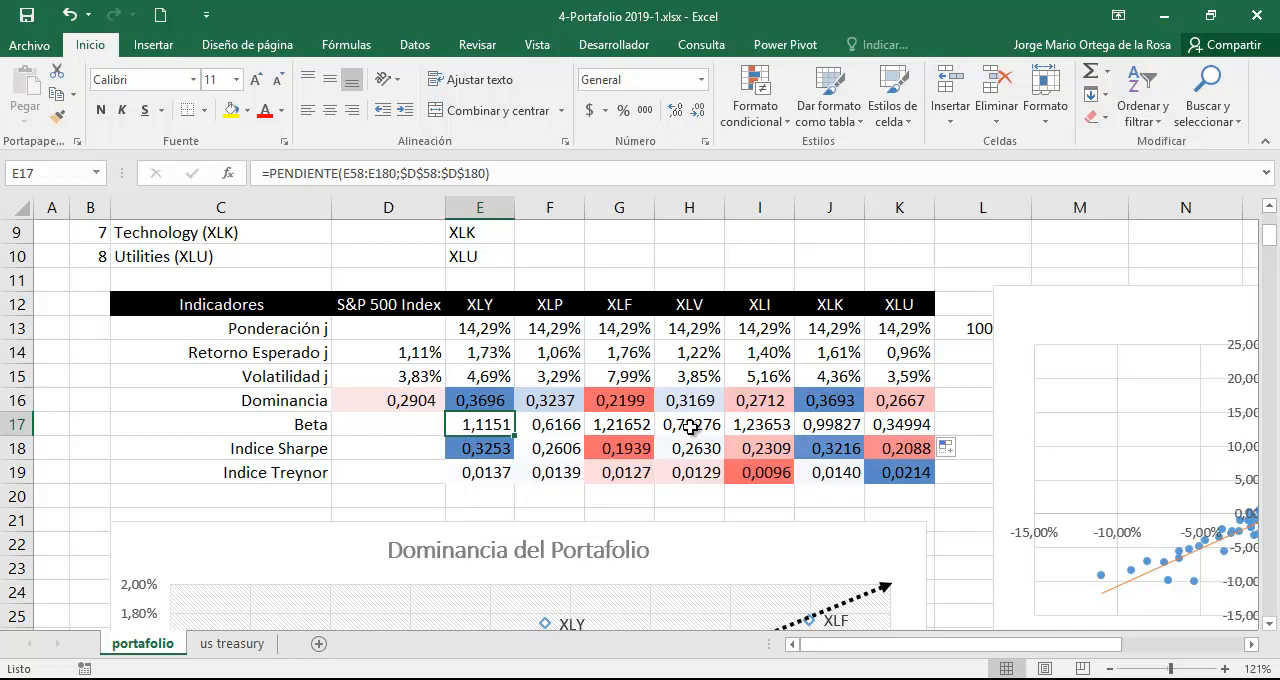
left_click_drag(478, 425, 884, 420)
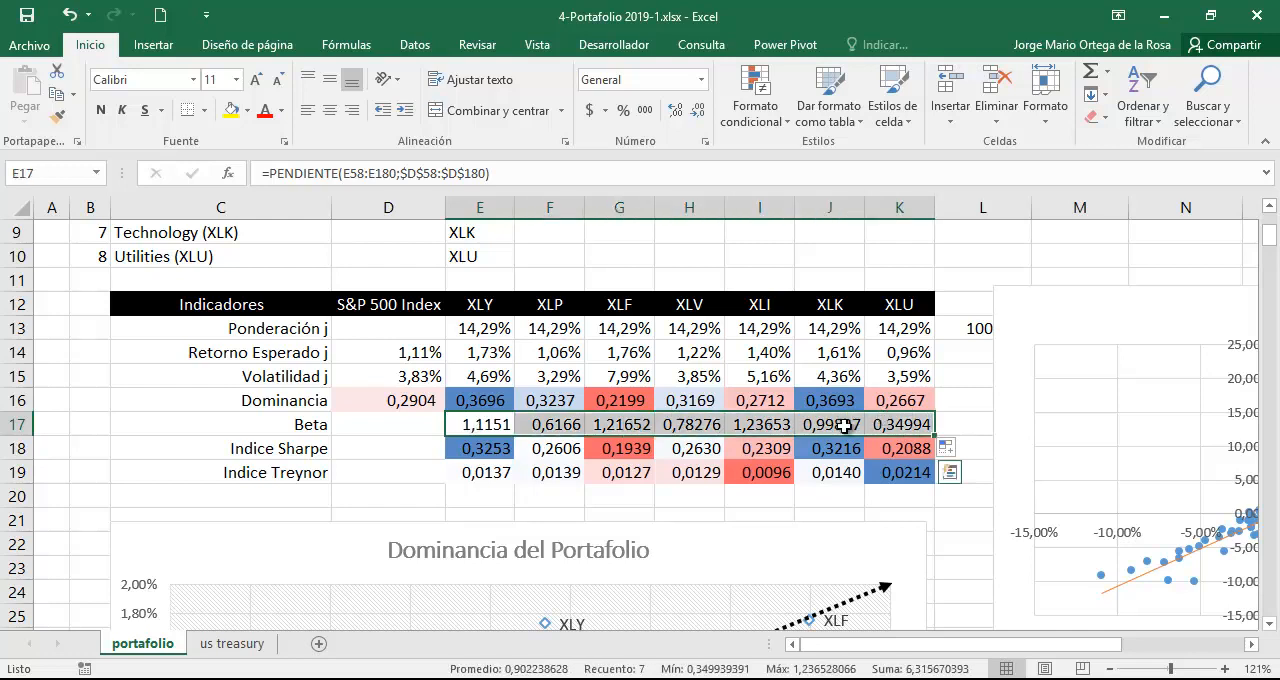
left_click(788, 425)
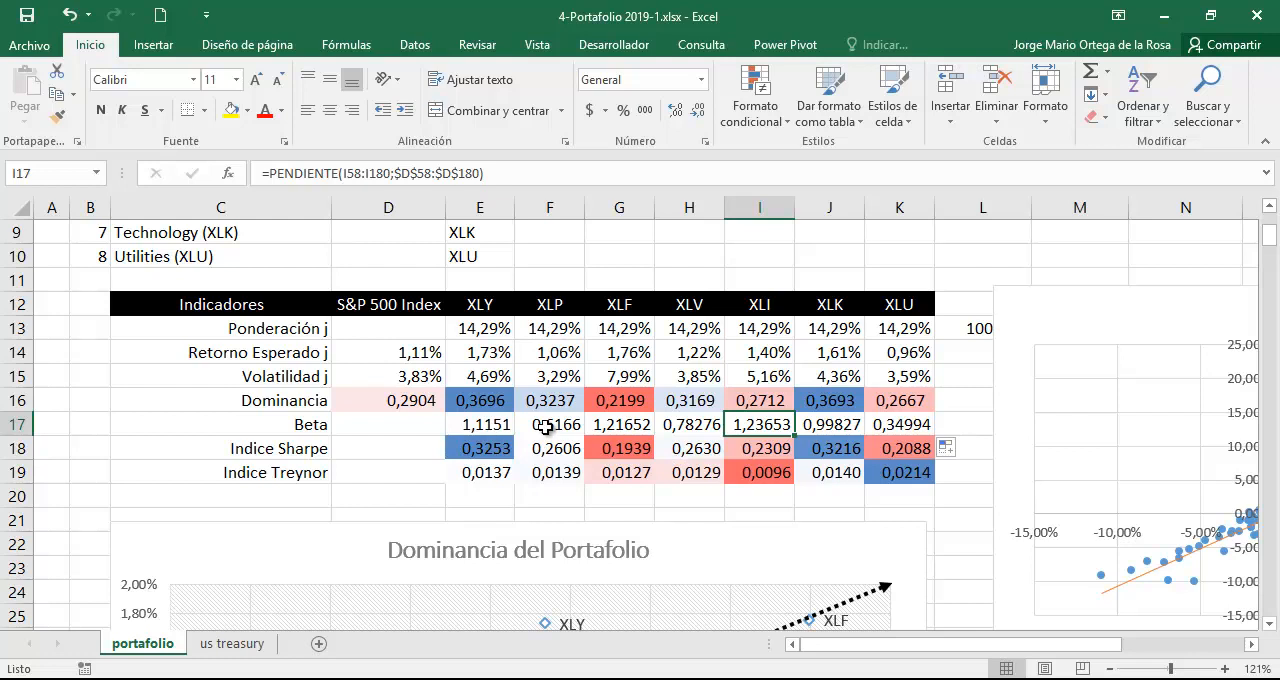
left_click(884, 426)
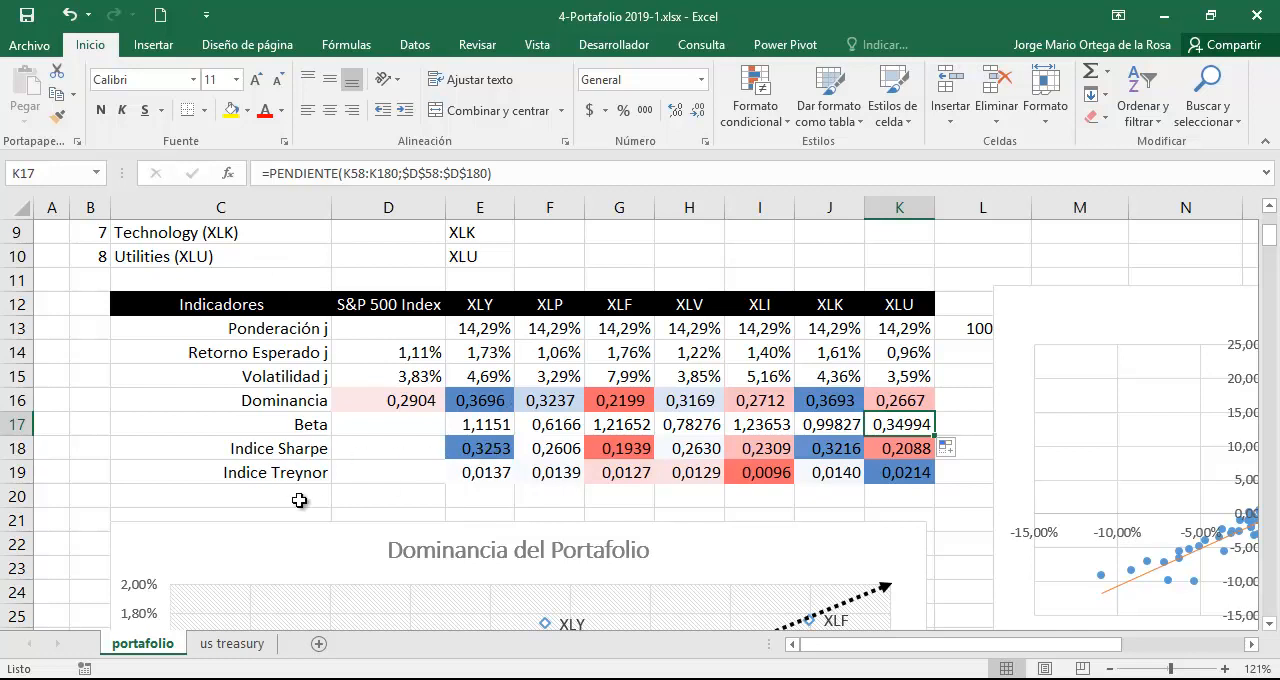
double_click(497, 448)
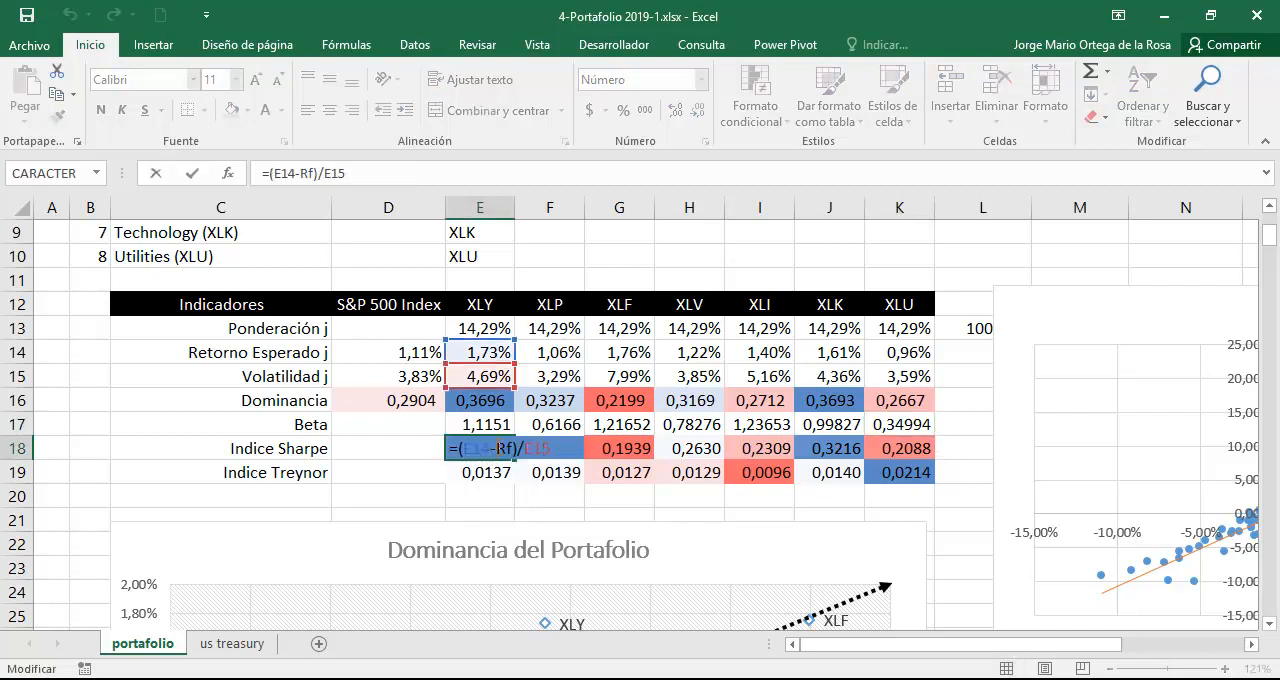
key("Escape")
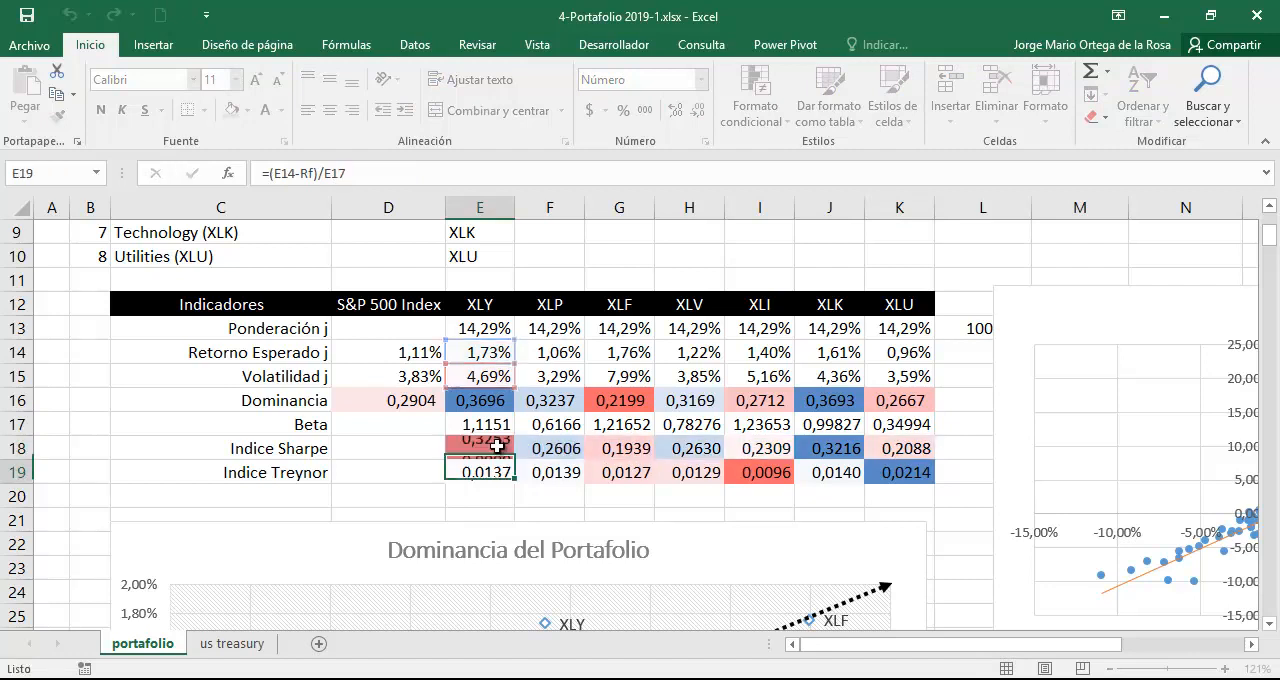
Clear the conditional formatting rules from the Indice Sharpe and Indice Treynor cells E18:K19.
left_click_drag(491, 448, 901, 473)
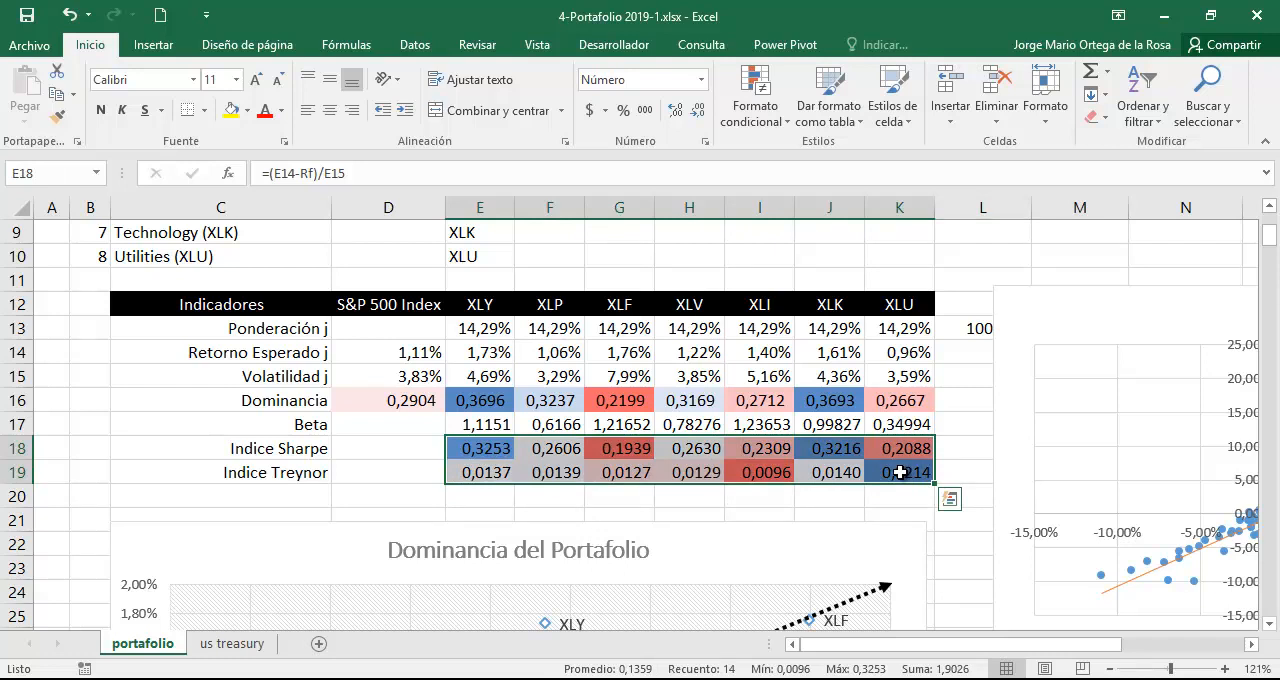
left_click(755, 98)
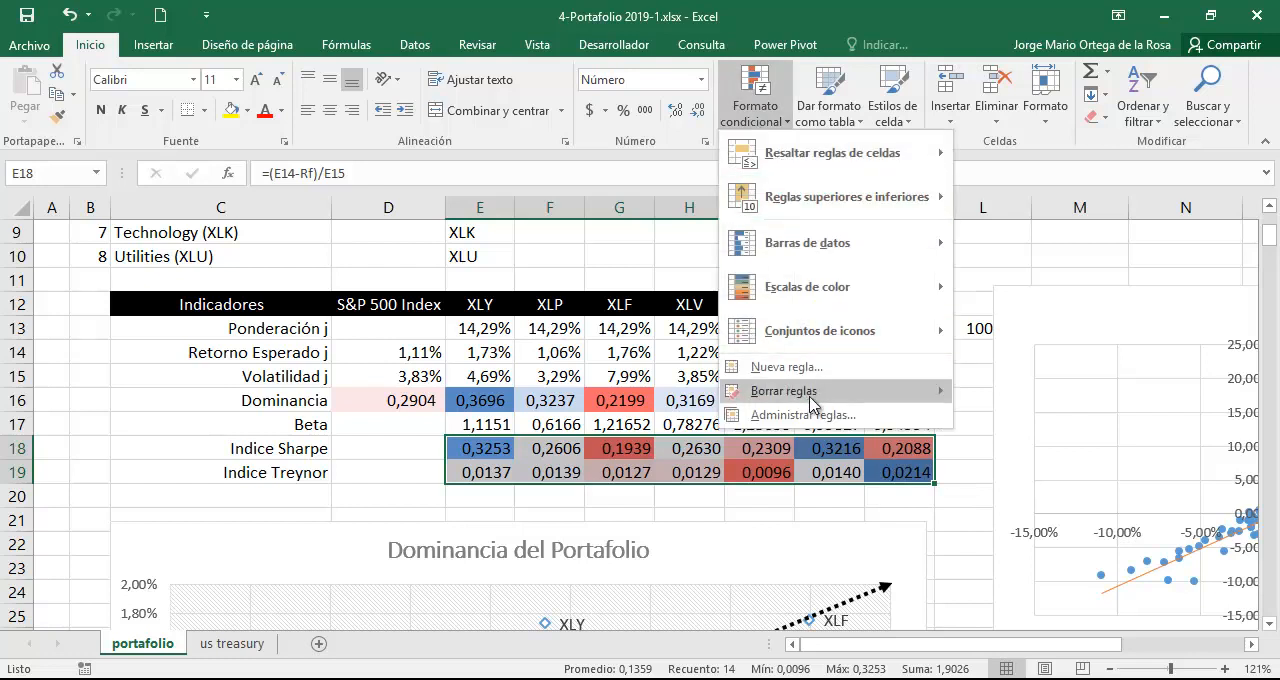
mouse_move(818, 392)
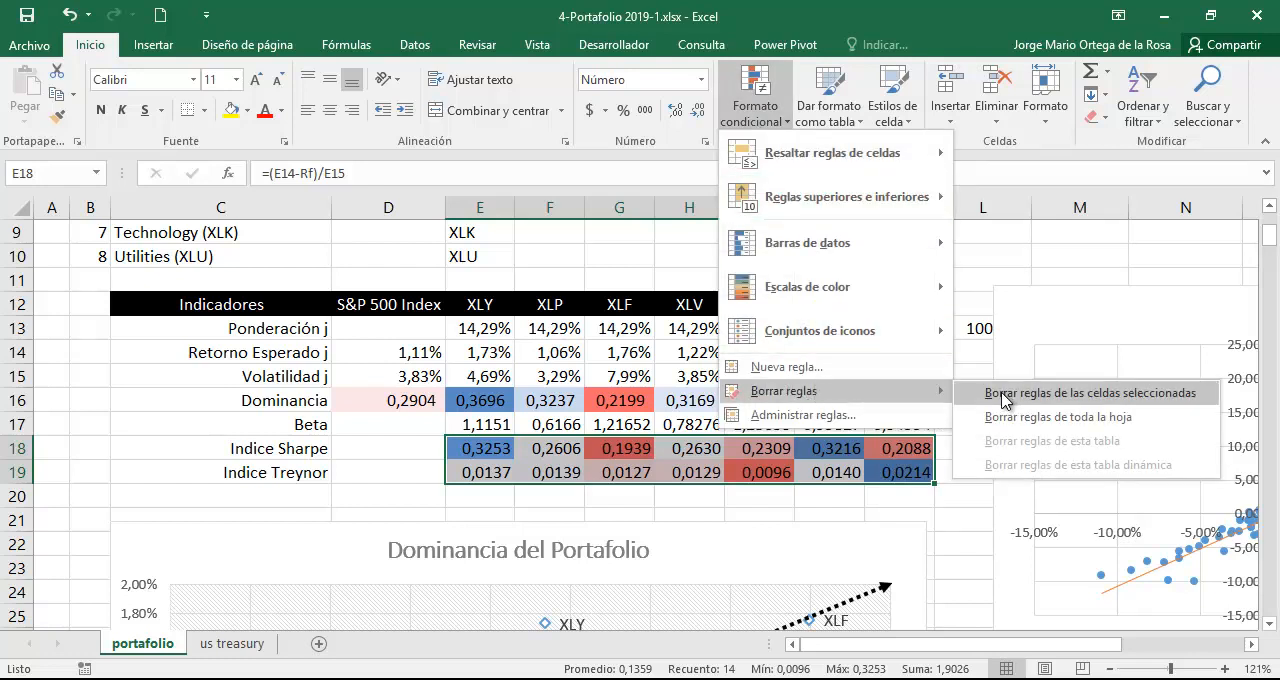
left_click(1015, 393)
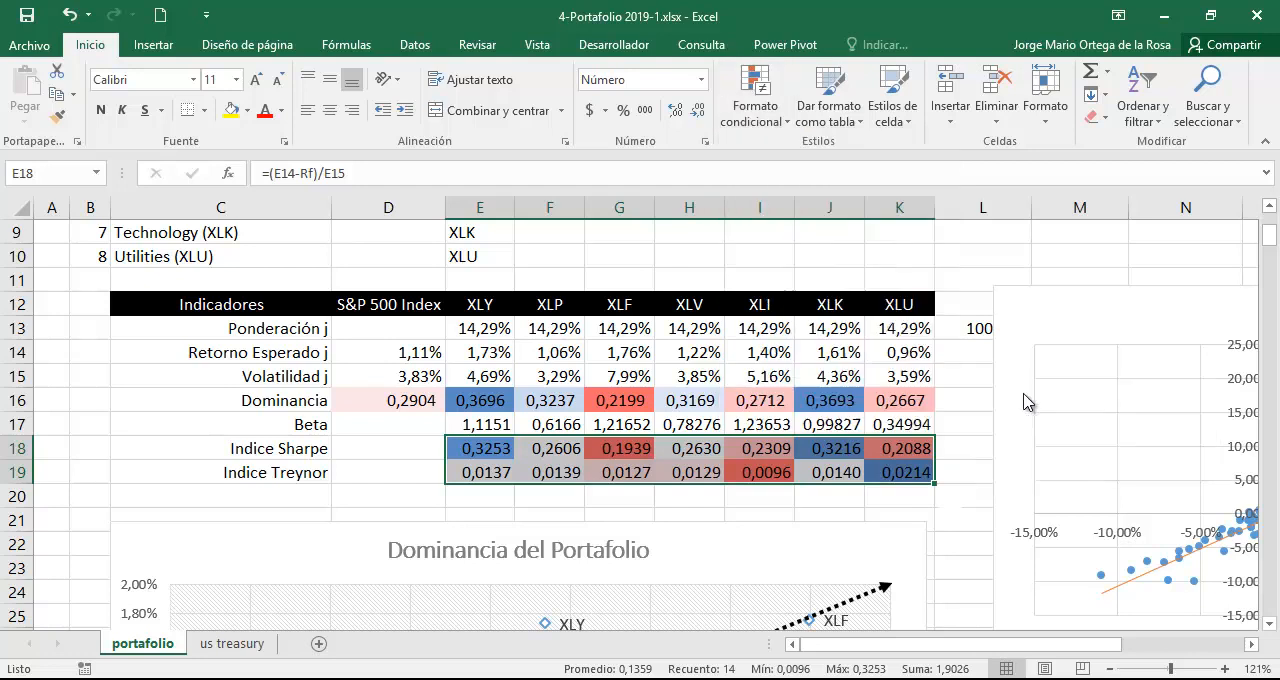
Re-enter the XLY Sharpe index in E18 as =(E14-Rf)/E15 and copy the formula across F18:K18.
left_click(495, 449)
double_click(499, 450)
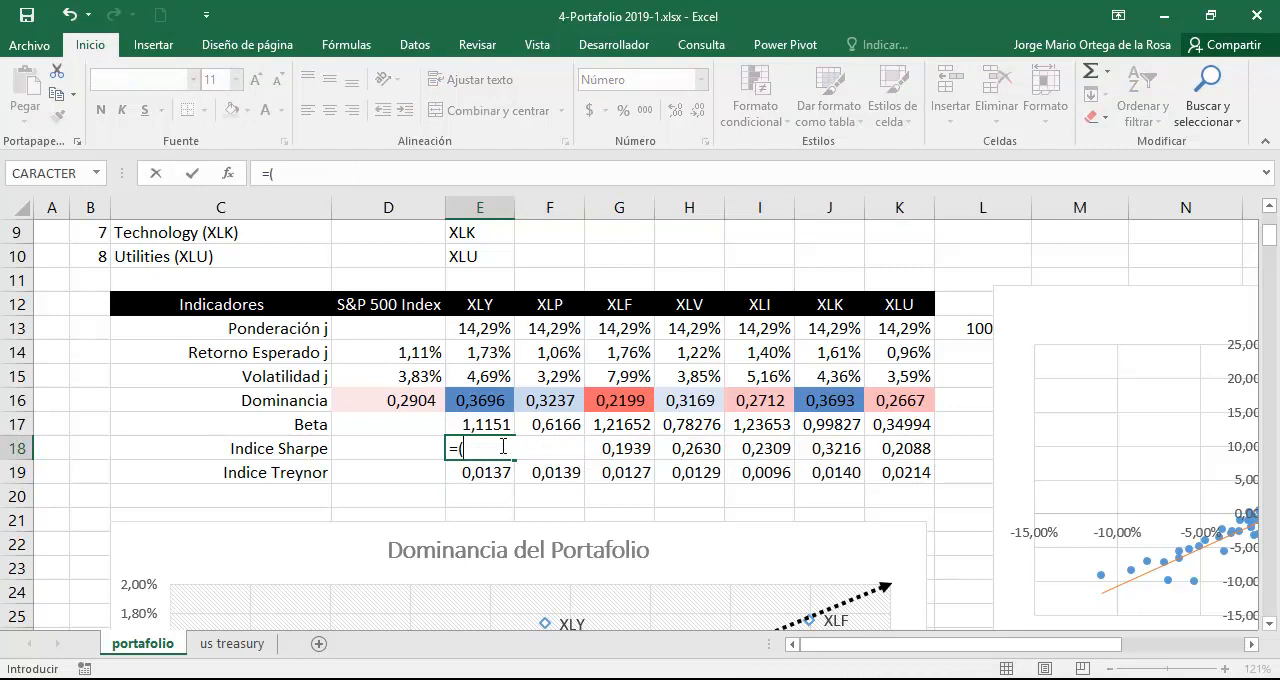
left_click(493, 358)
type("-Rf")
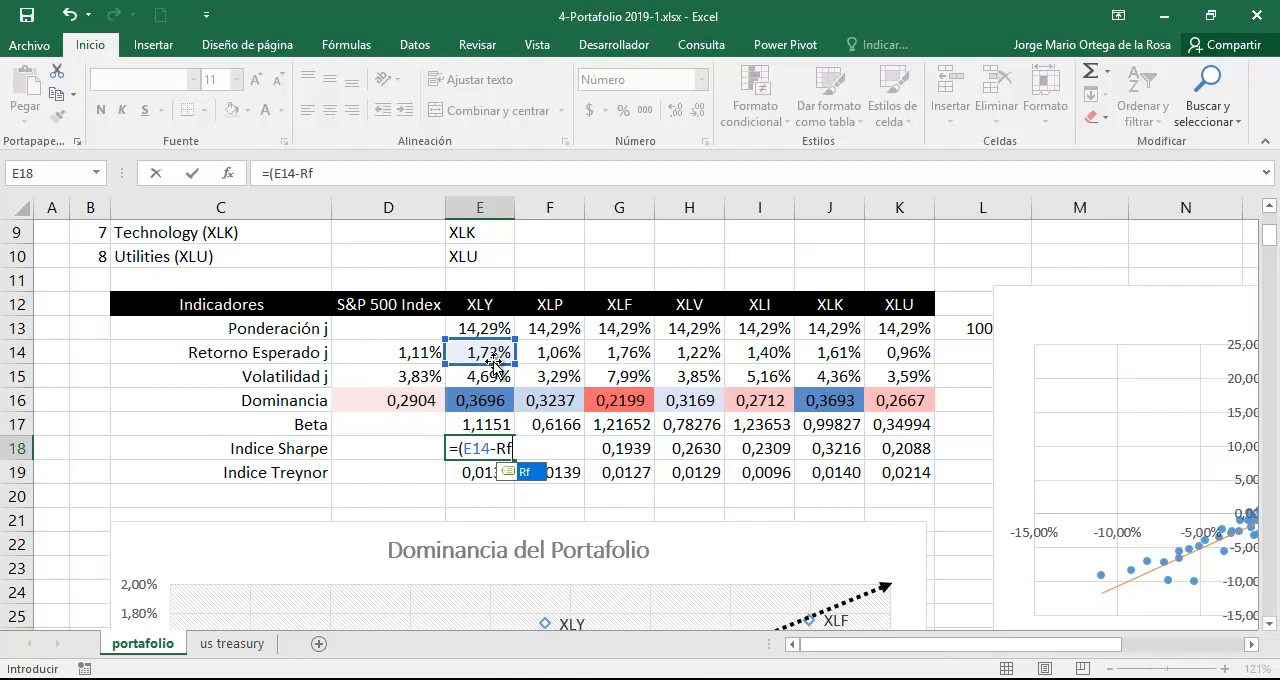
type(")/")
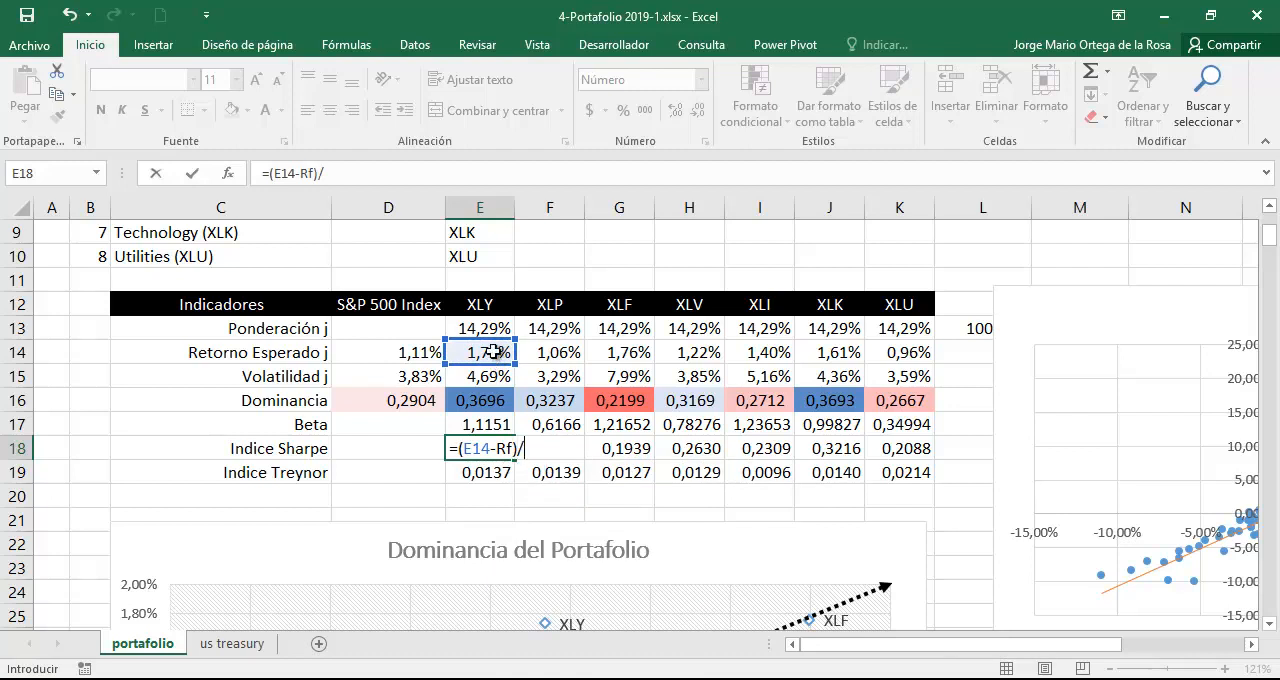
left_click(487, 375)
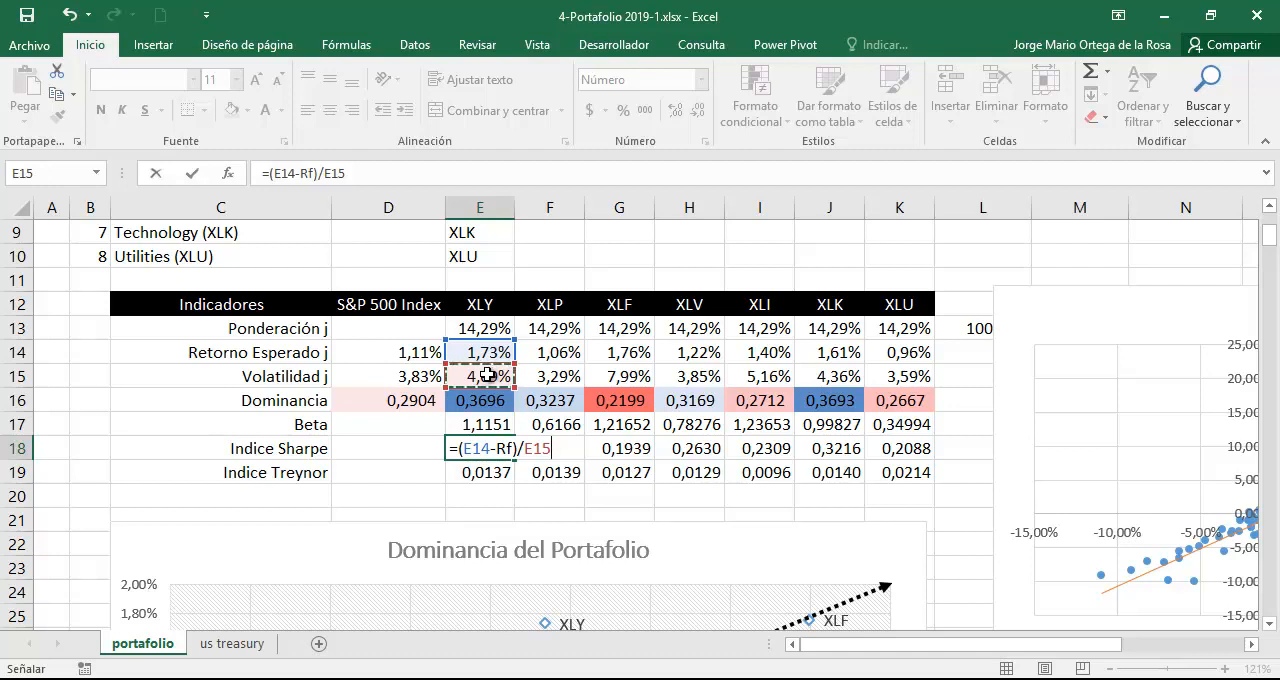
key("Return")
left_click(477, 448)
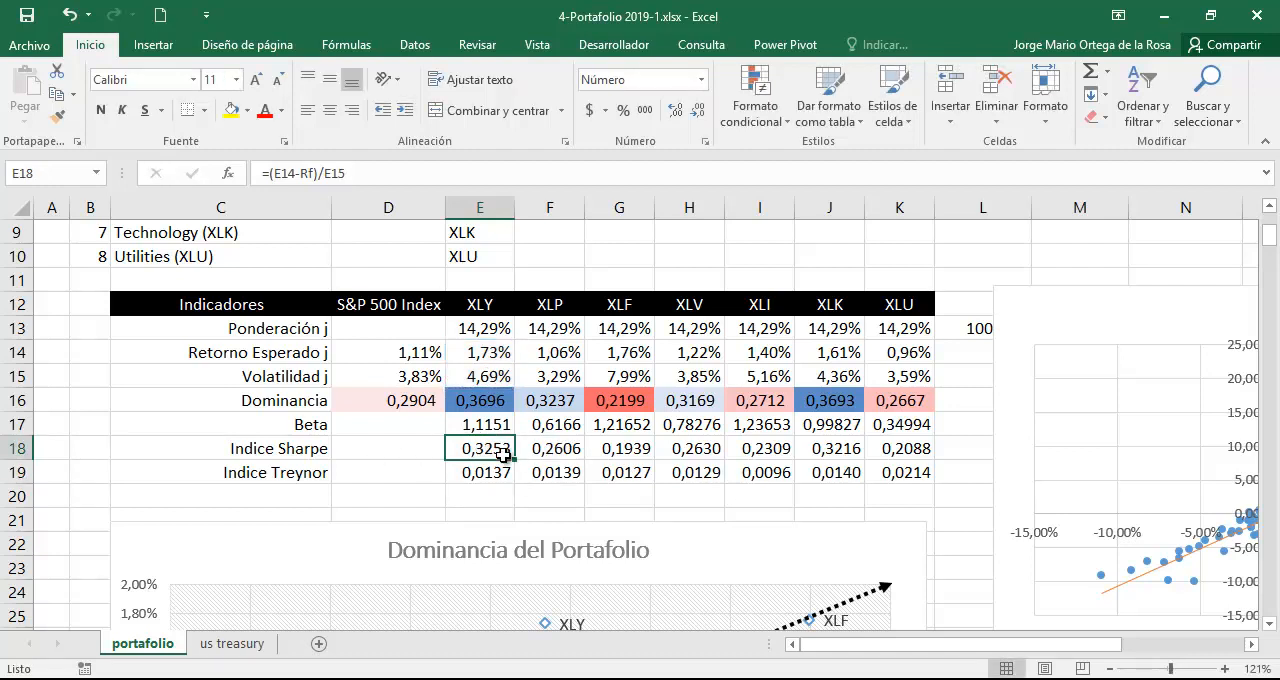
left_click_drag(514, 459, 910, 462)
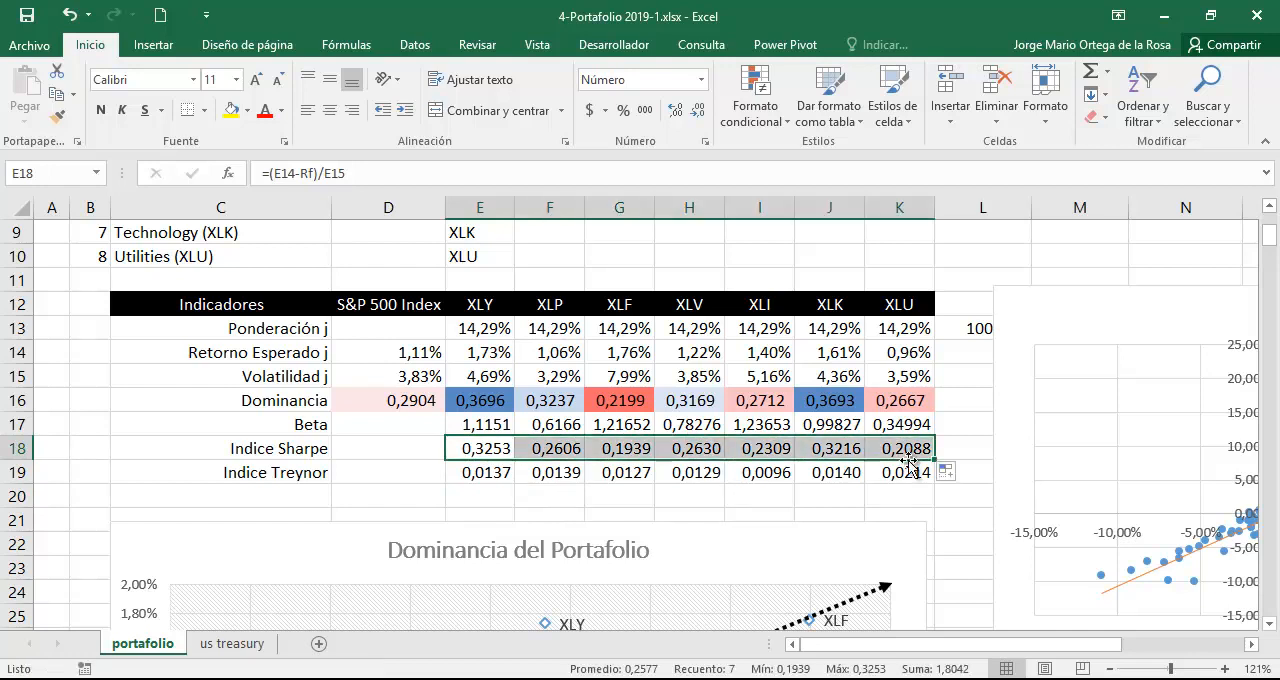
Apply the blue, white and red color scale to the Indice Sharpe cells E18:K18 and dismiss the mail notification.
left_click(756, 110)
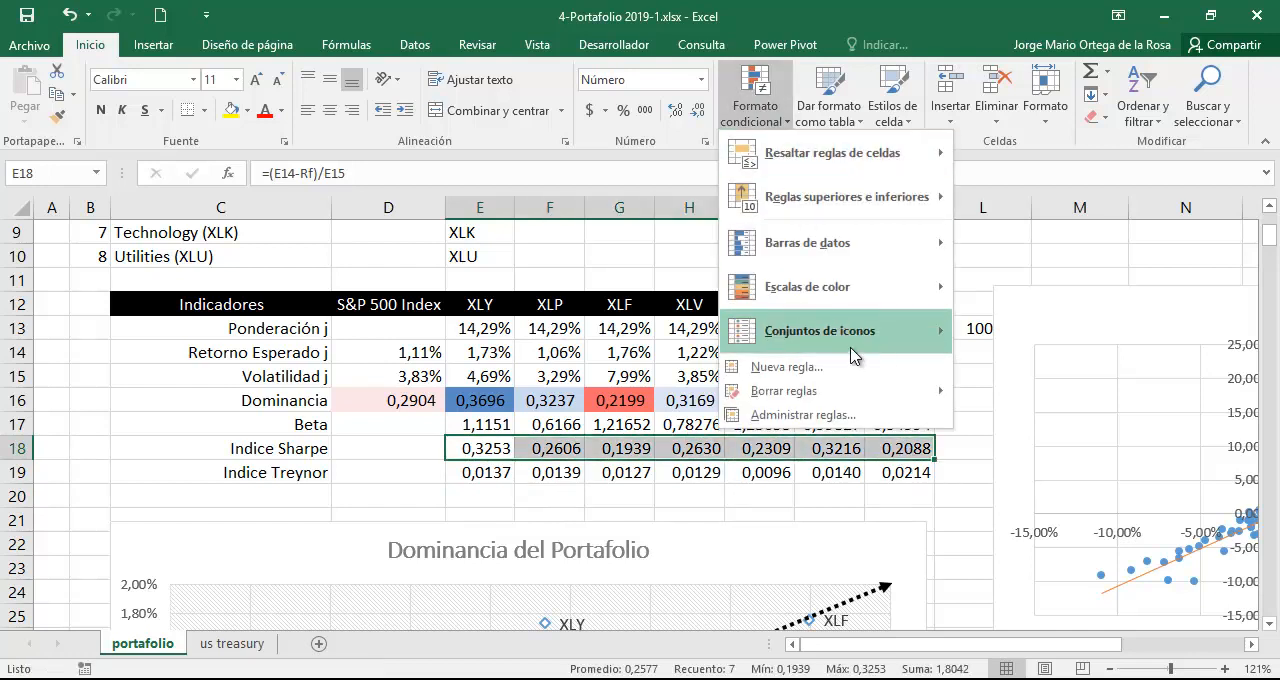
mouse_move(929, 289)
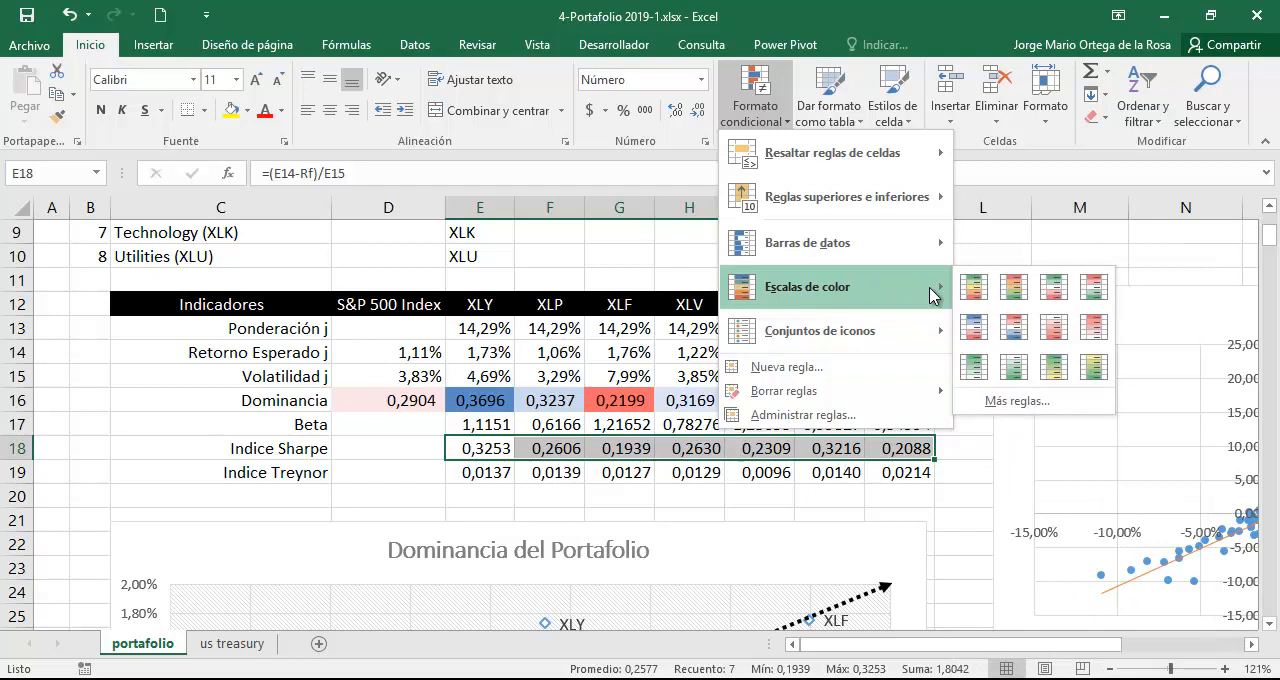
left_click(975, 326)
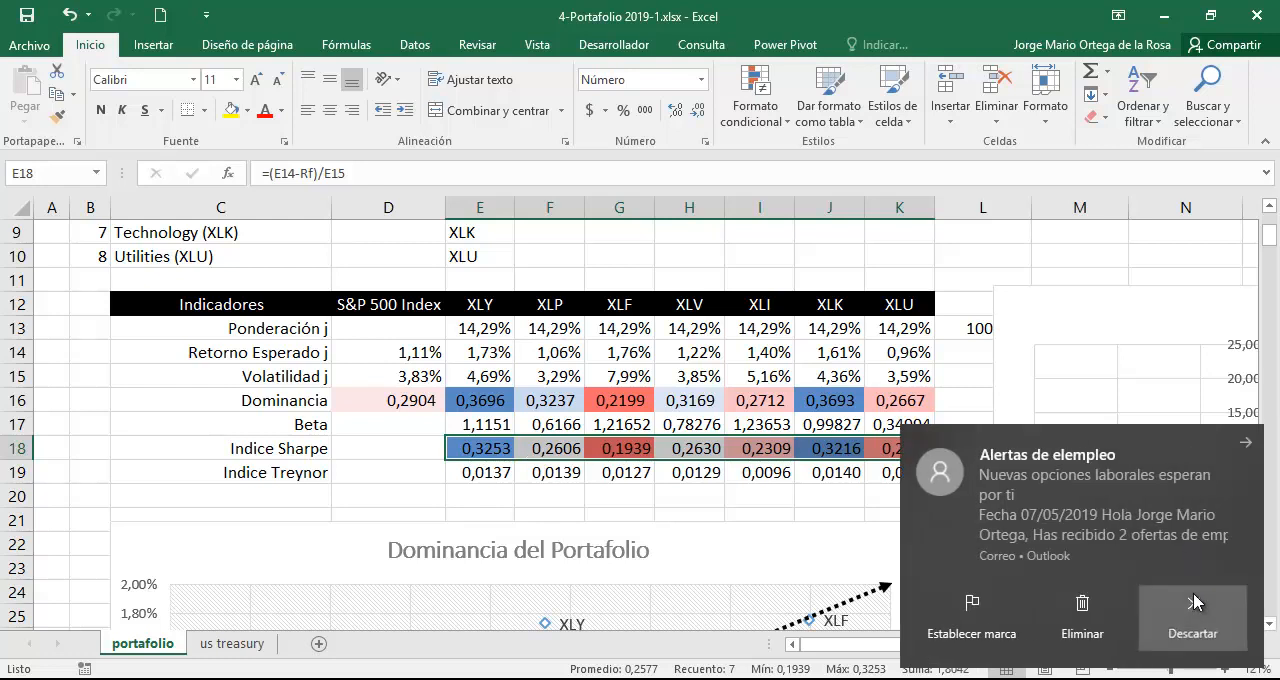
left_click(1196, 601)
Examine the Indice Sharpe cells of XLF and XLY against the asset names listed above the indicators table.
left_click(628, 452)
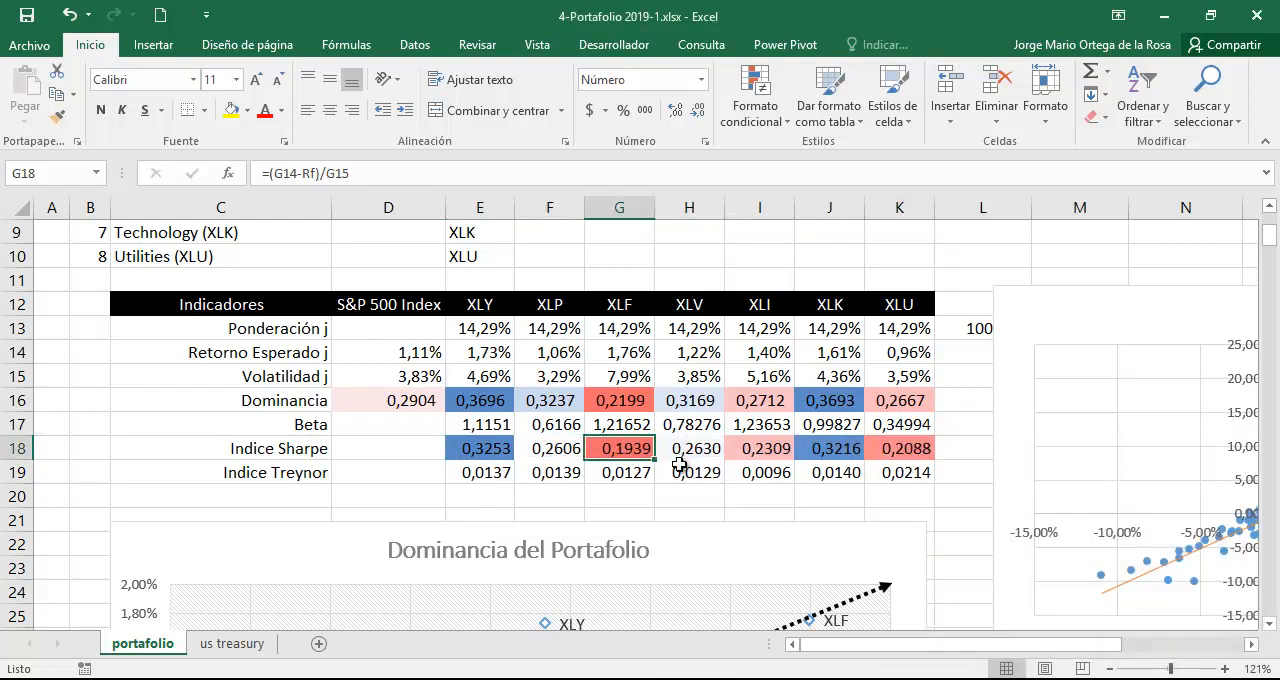
scroll(679, 464, "up", 1)
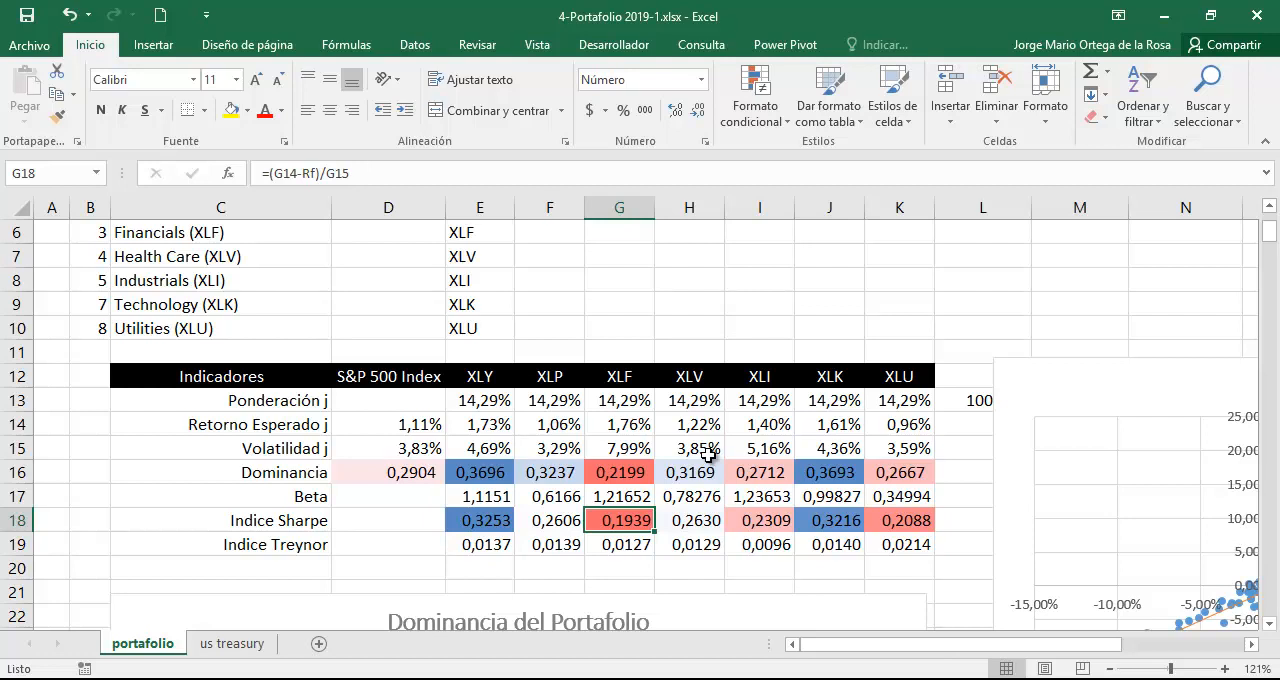
scroll(708, 455, "down", 1)
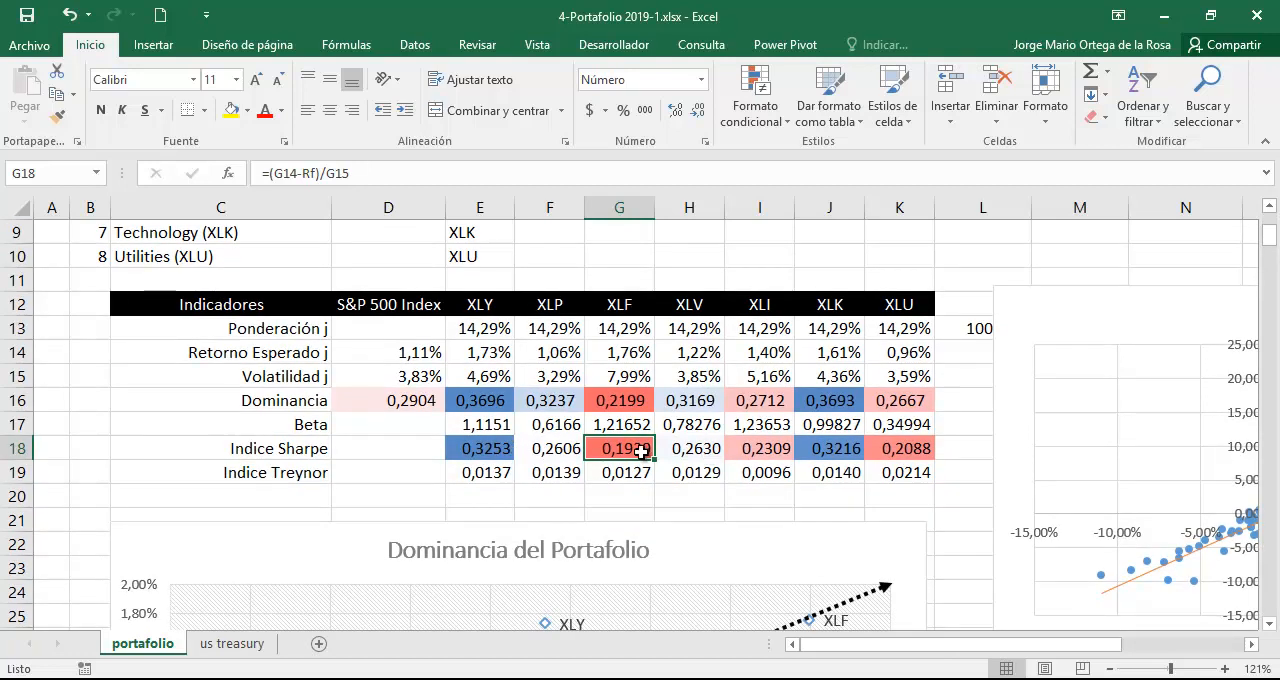
scroll(720, 449, "up", 2)
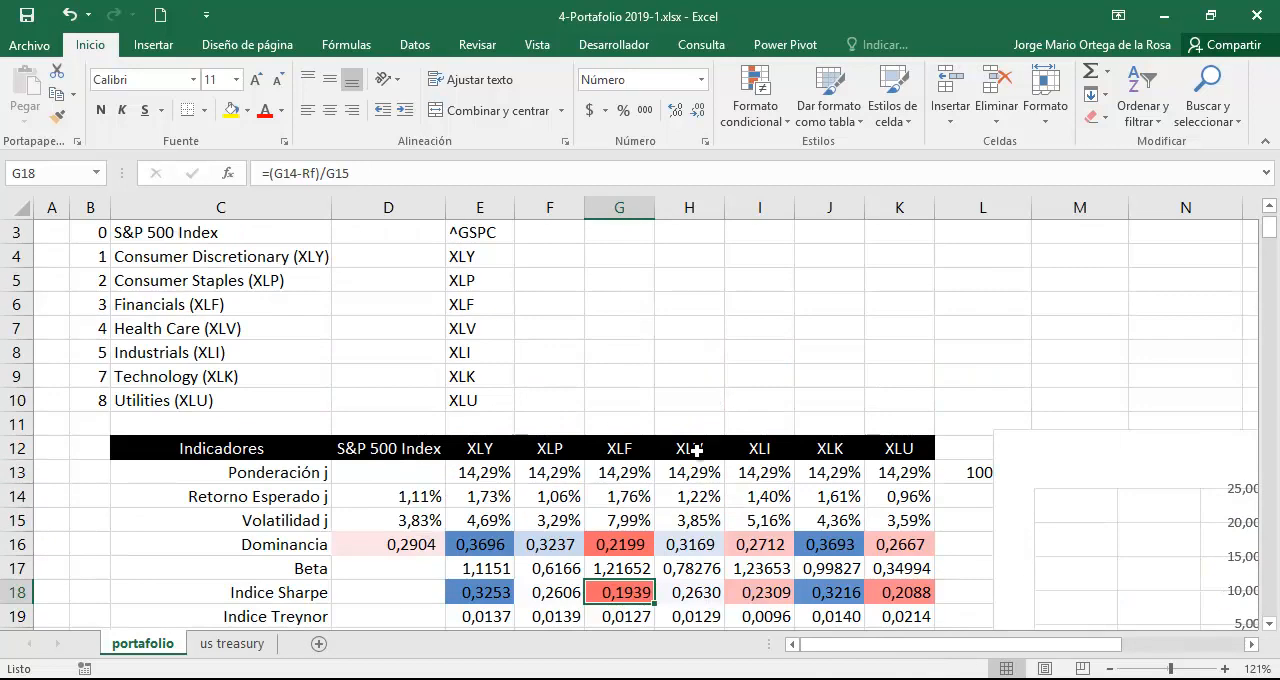
left_click(490, 588)
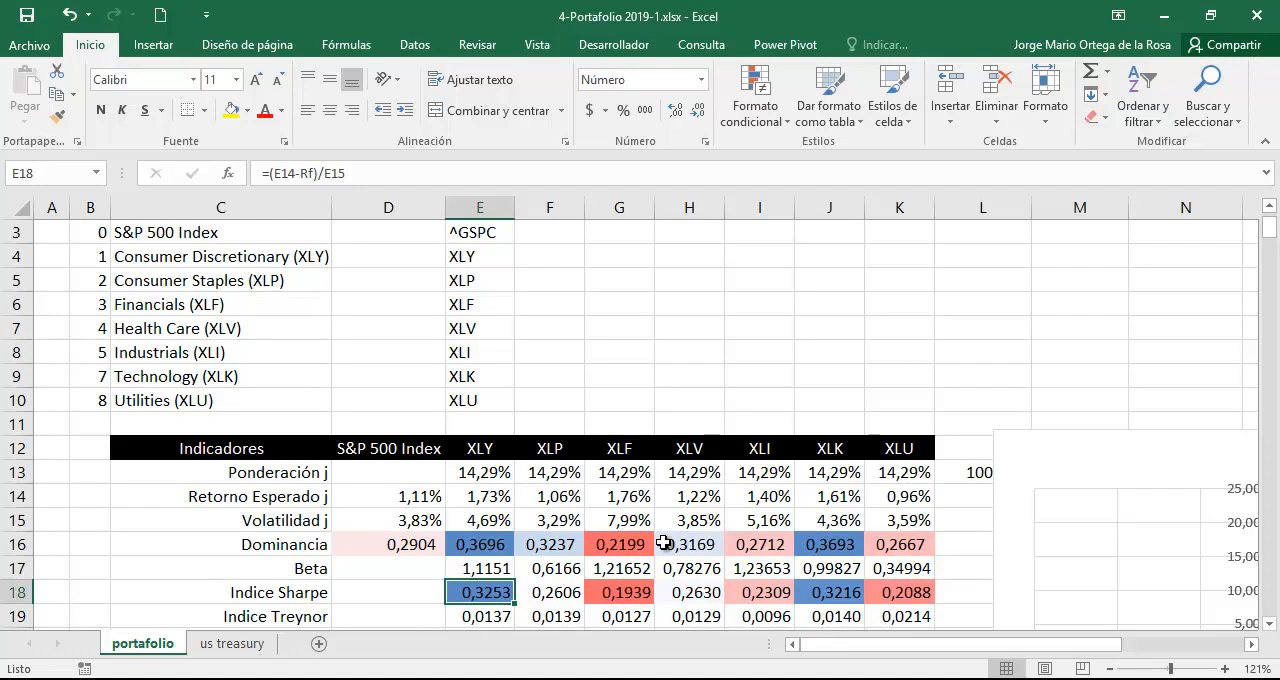
scroll(664, 543, "down", 2)
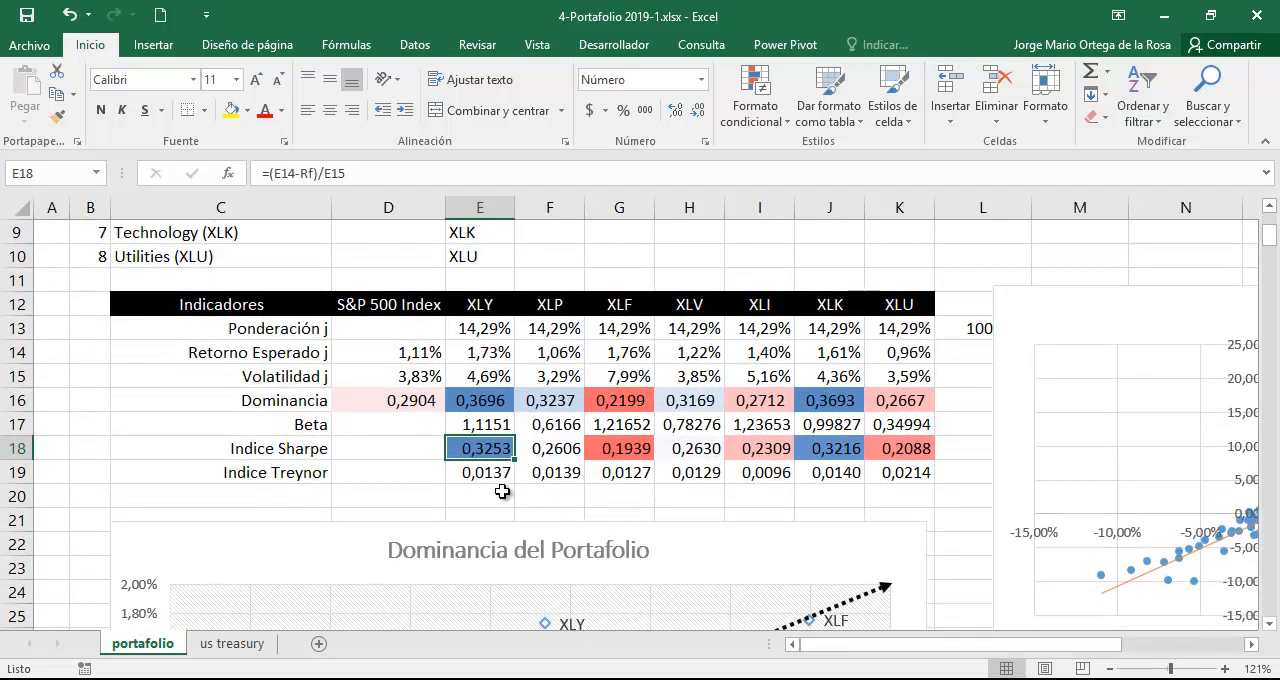
Check the XLY Treynor formula in E19 and apply the blue, white and red color scale to E19:K19.
left_click(494, 475)
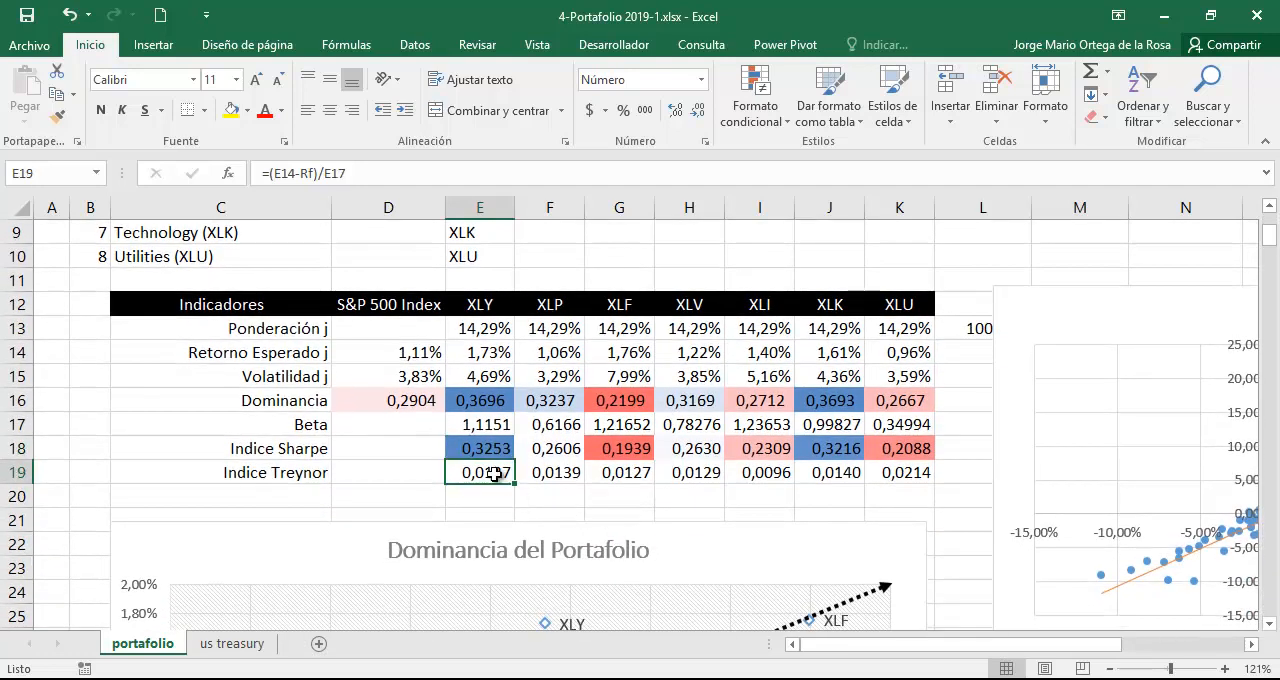
double_click(494, 475)
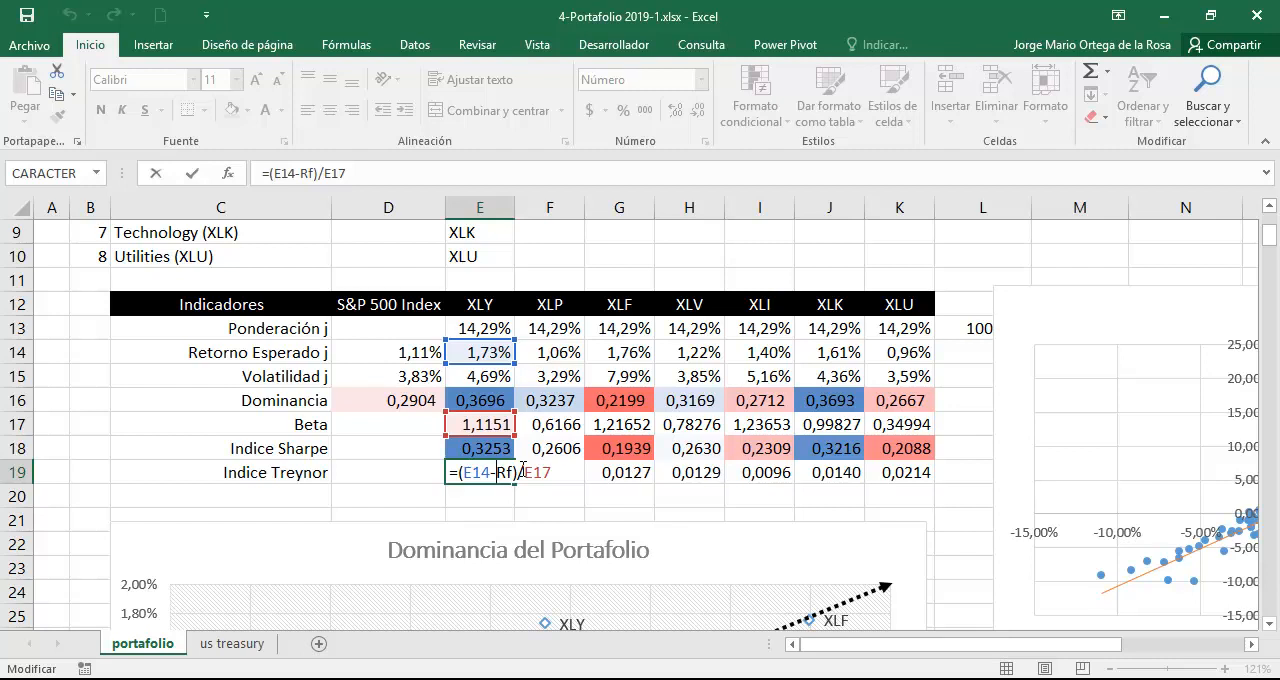
key("Return")
left_click_drag(500, 474, 905, 472)
left_click(755, 100)
mouse_move(940, 287)
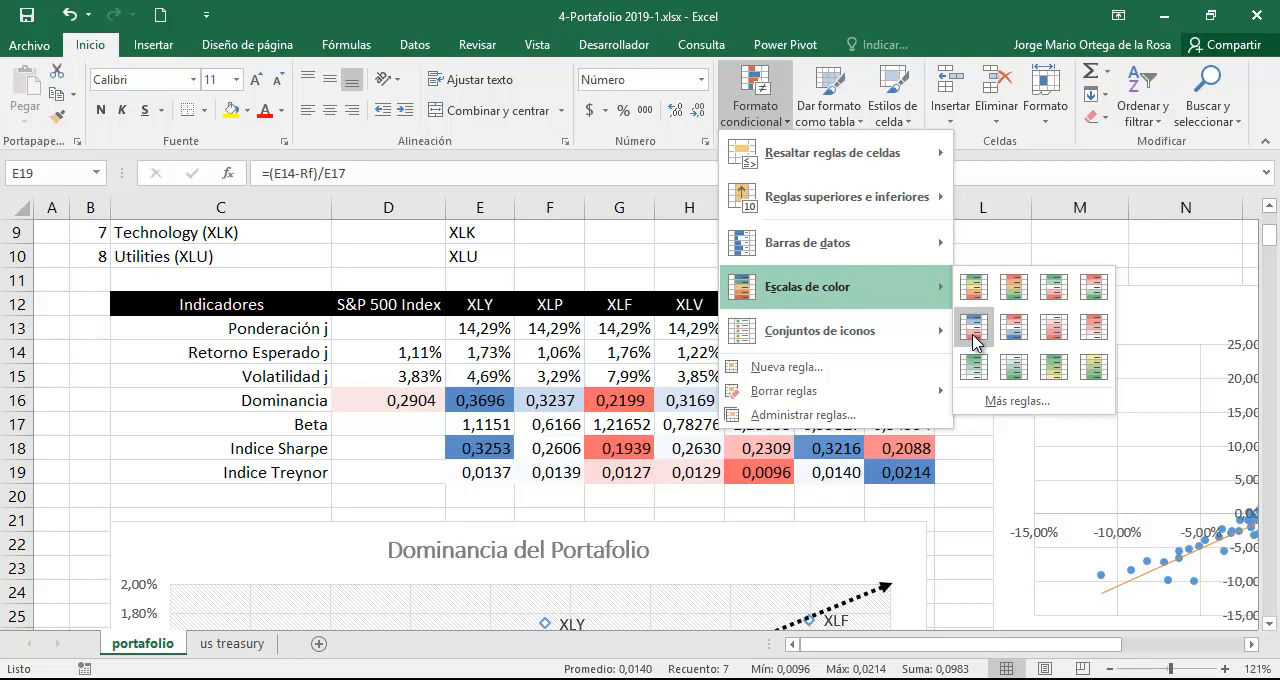
left_click(973, 330)
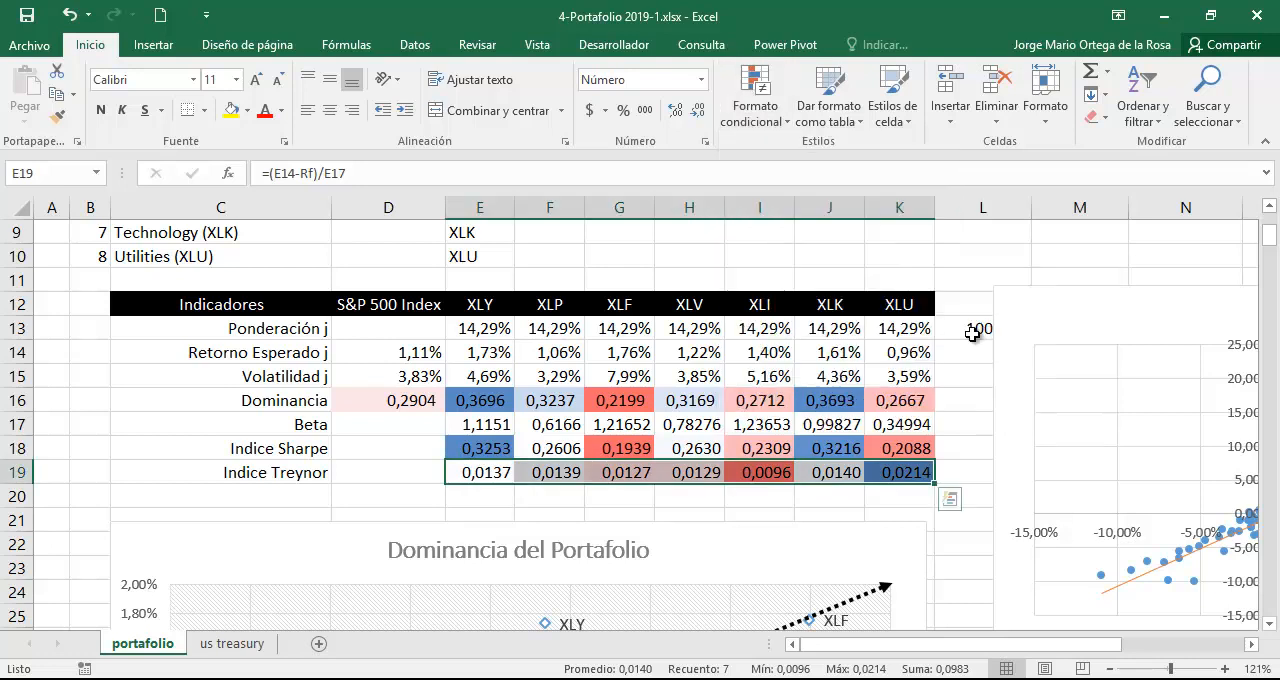
Examine the XLU Treynor index in K19 and its Beta in K17.
left_click(905, 470)
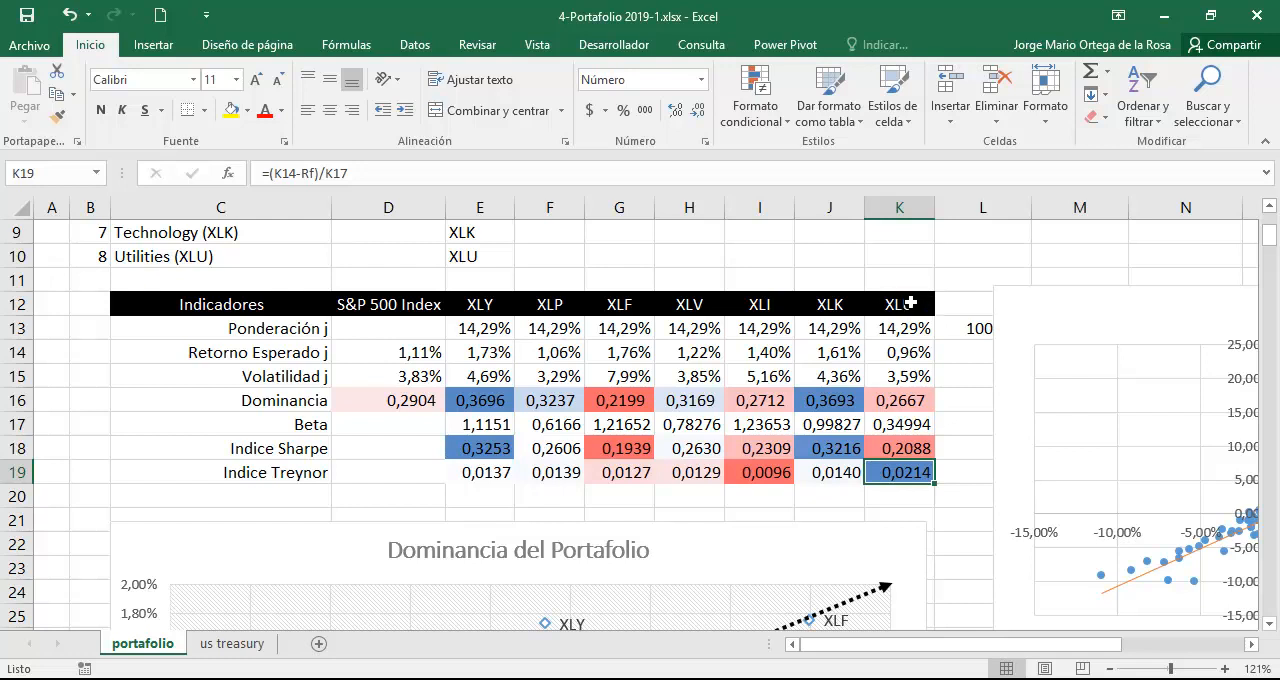
left_click(920, 423)
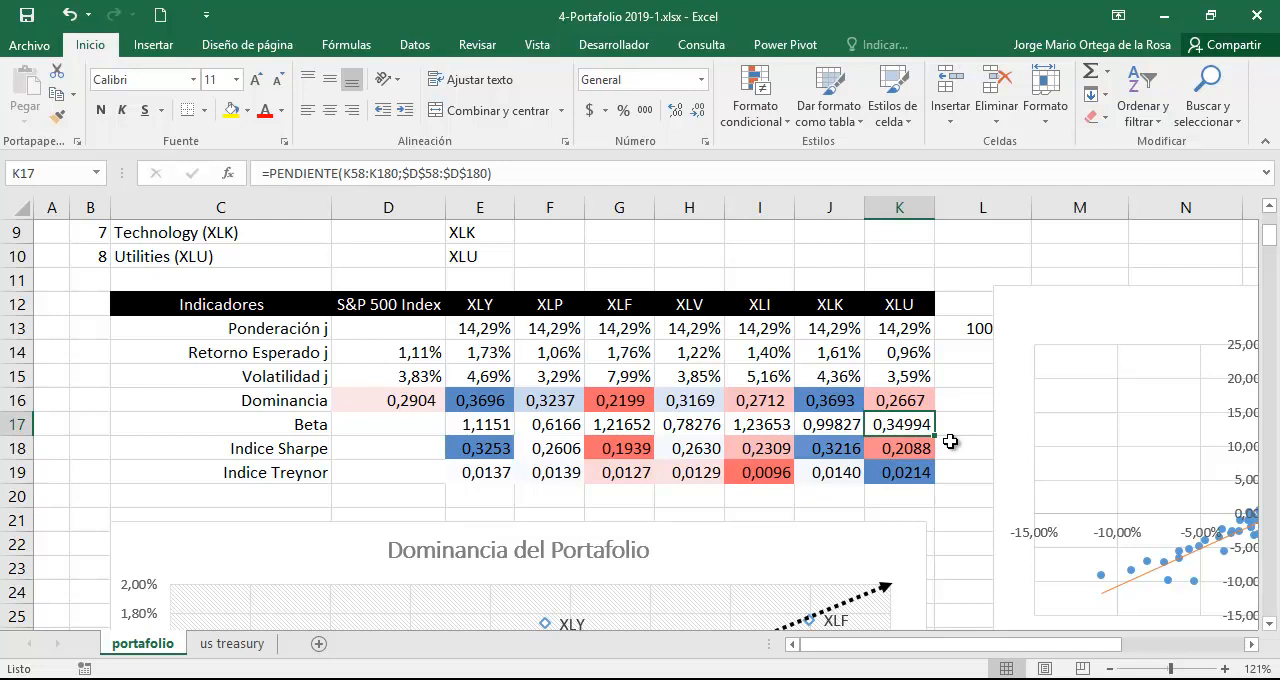